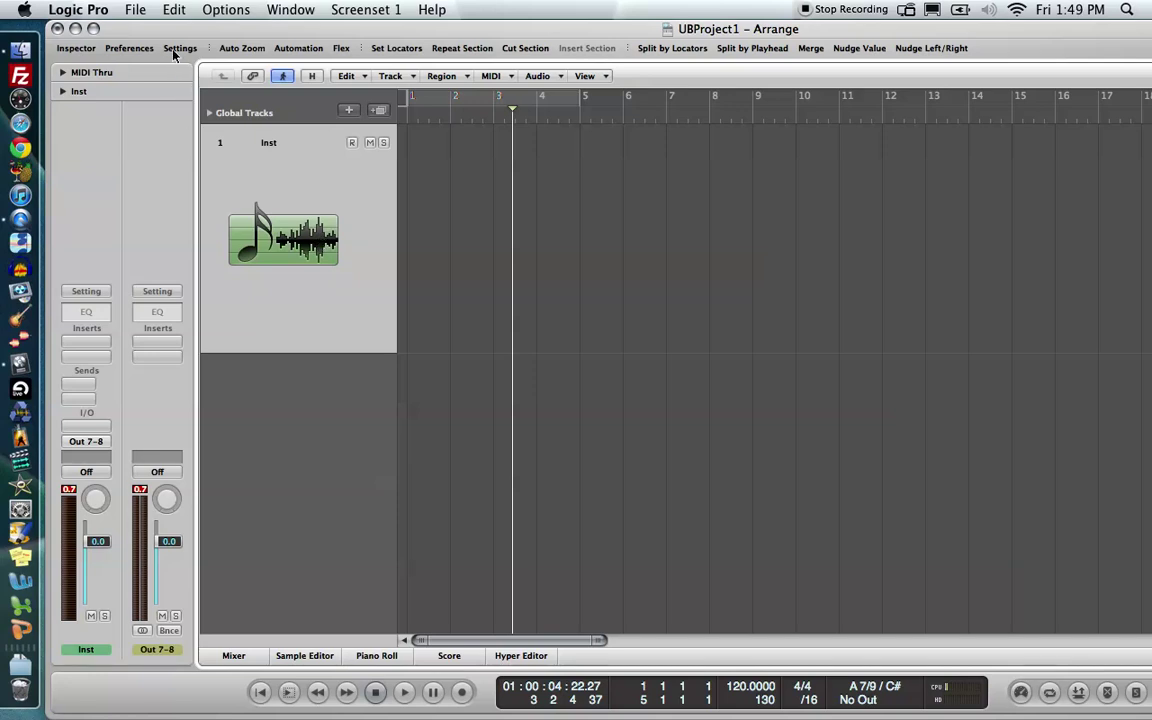
- Examine the asset-copying options for saving the project under another name, without saving it
left_click(136, 11)
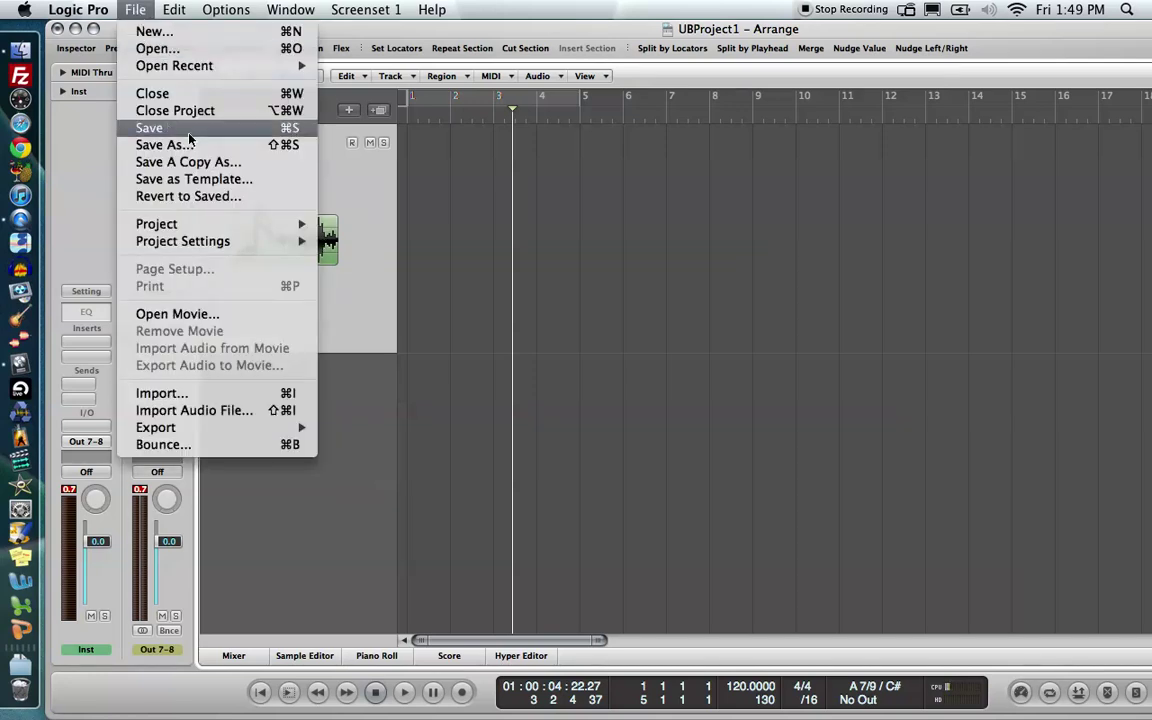
left_click(160, 145)
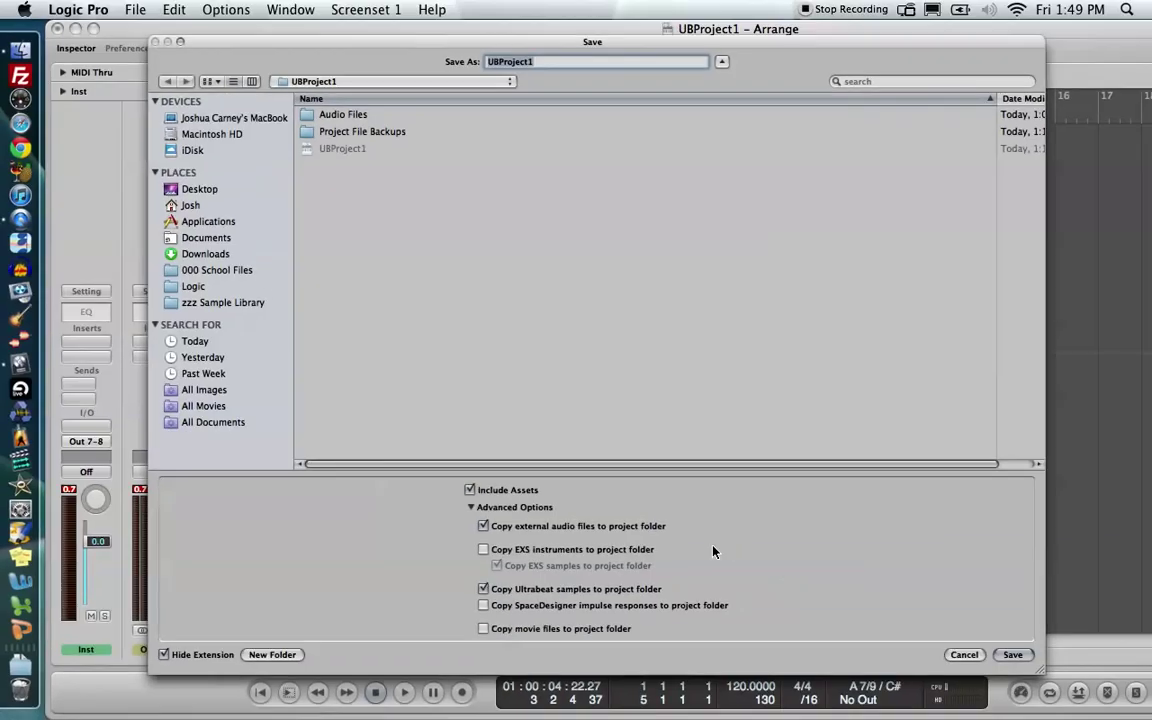
left_click(970, 655)
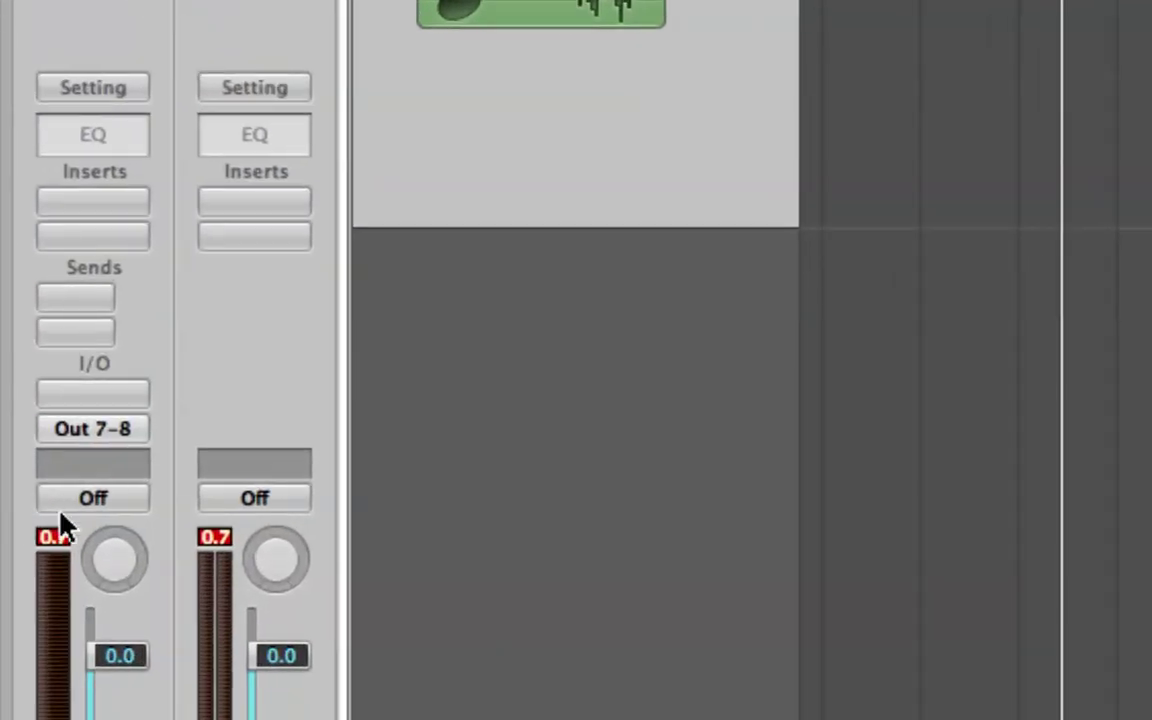
- Clear the peak indicator on the Inst channel strip and insert the stereo Ultrabeat drum synth as its instrument
left_click(53, 538)
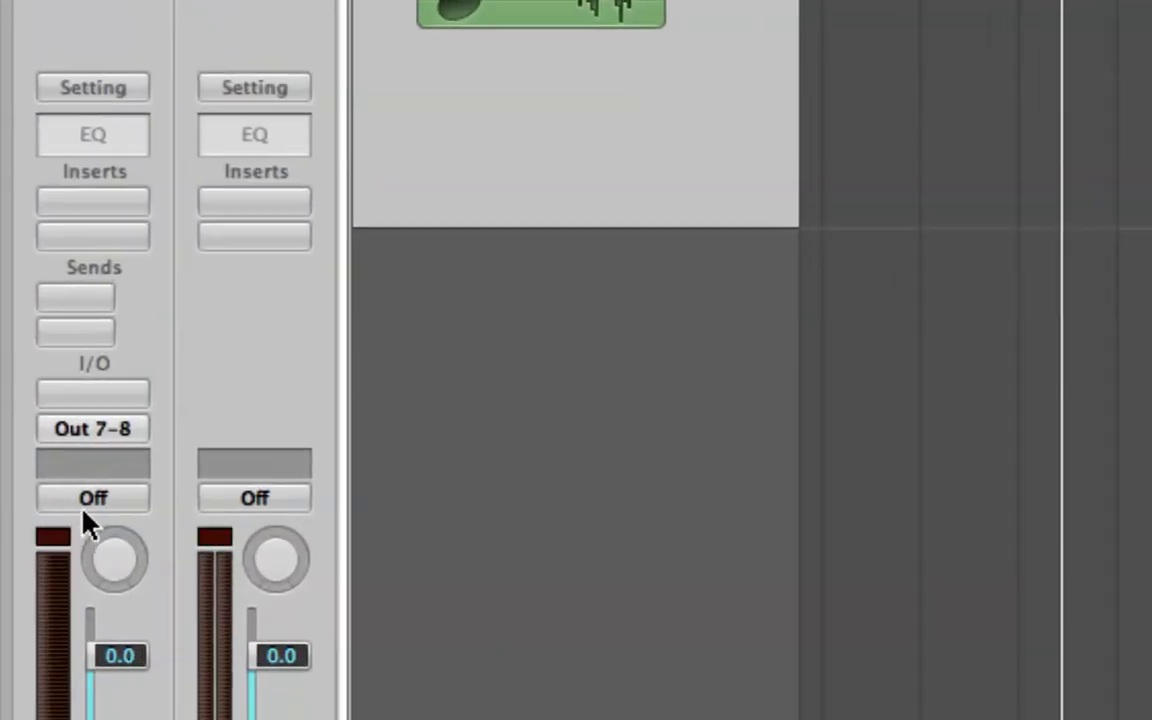
left_click(85, 398)
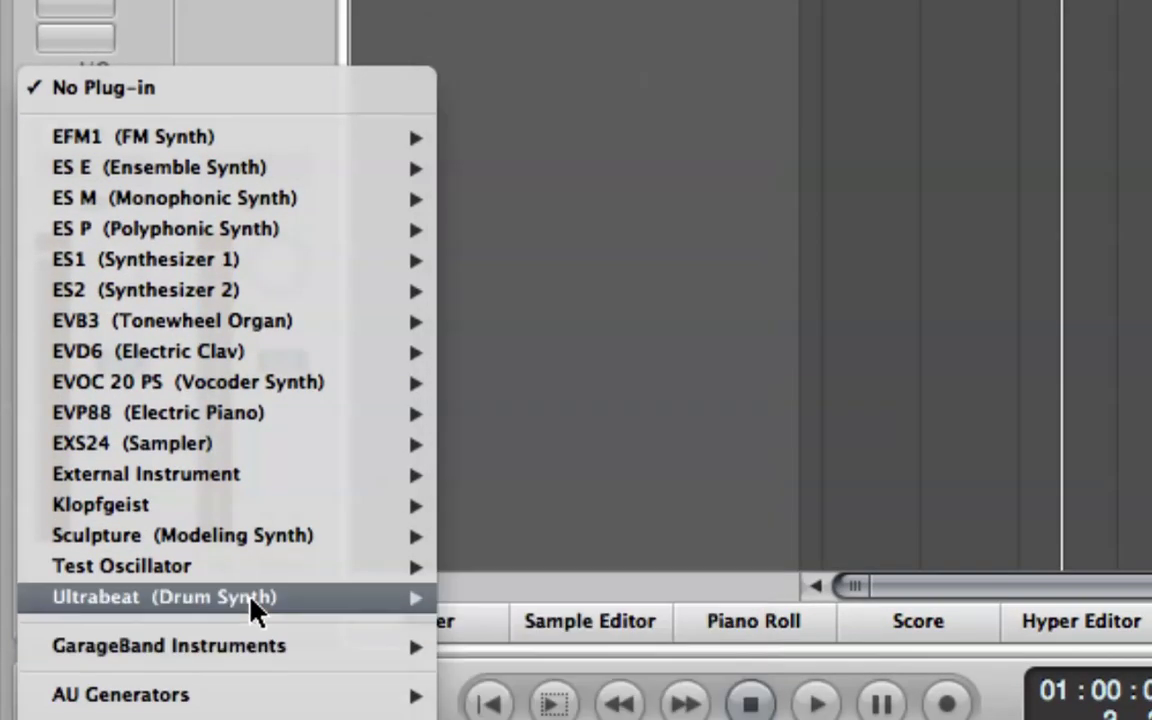
mouse_move(293, 605)
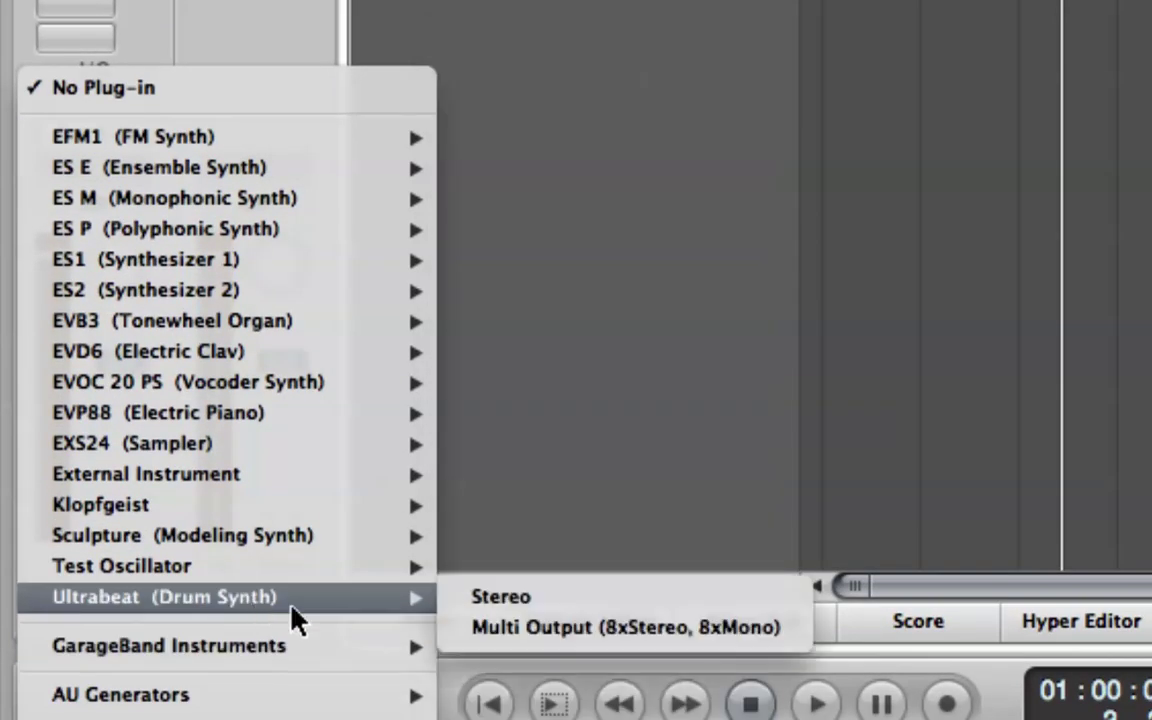
left_click(490, 600)
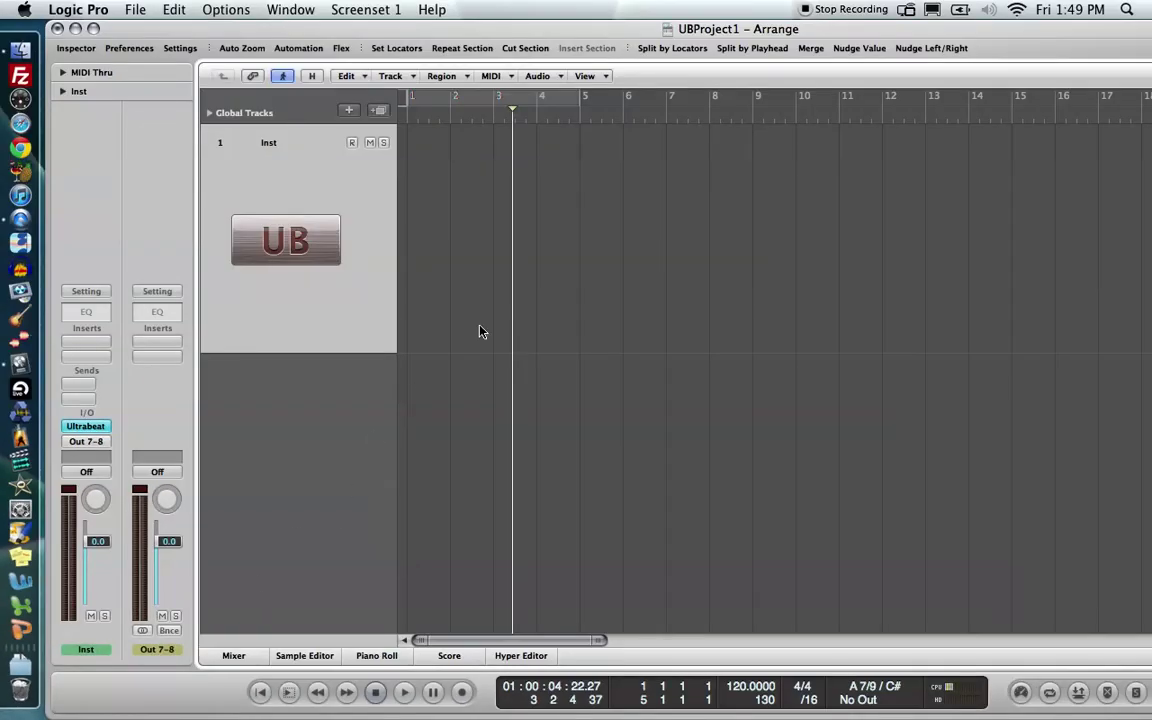
- Reposition the Arrange window and resize it to fit the screen
left_click_drag(979, 29, 757, 31)
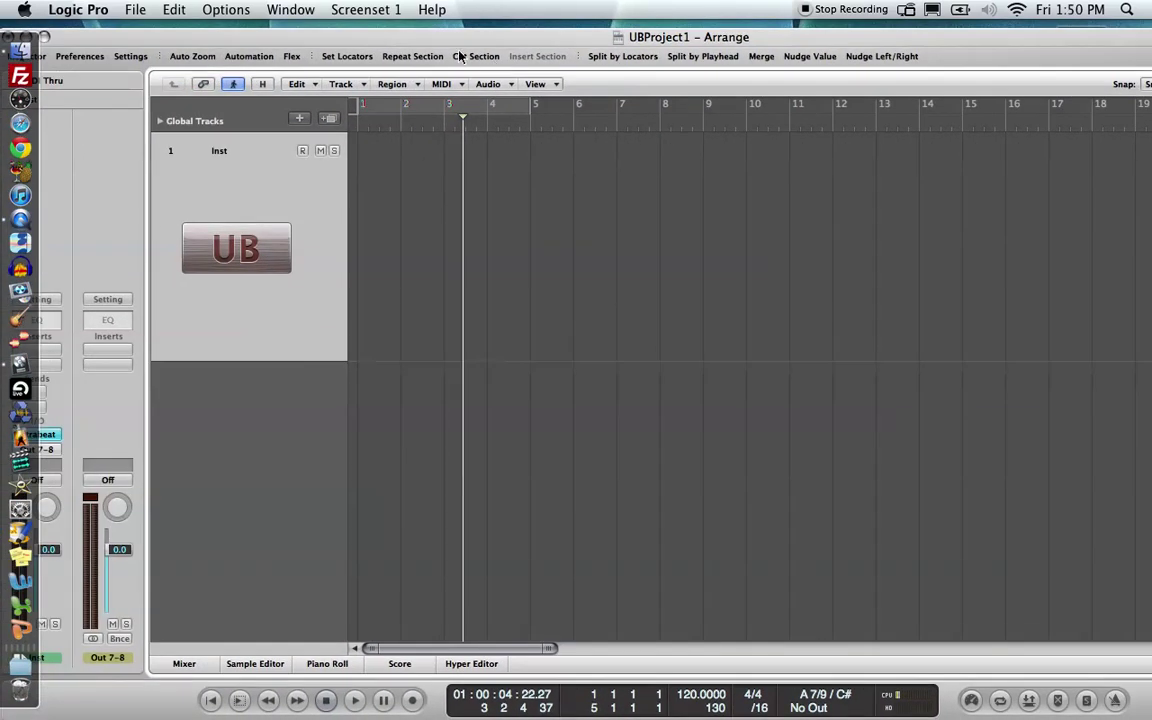
left_click_drag(196, 37, 386, 50)
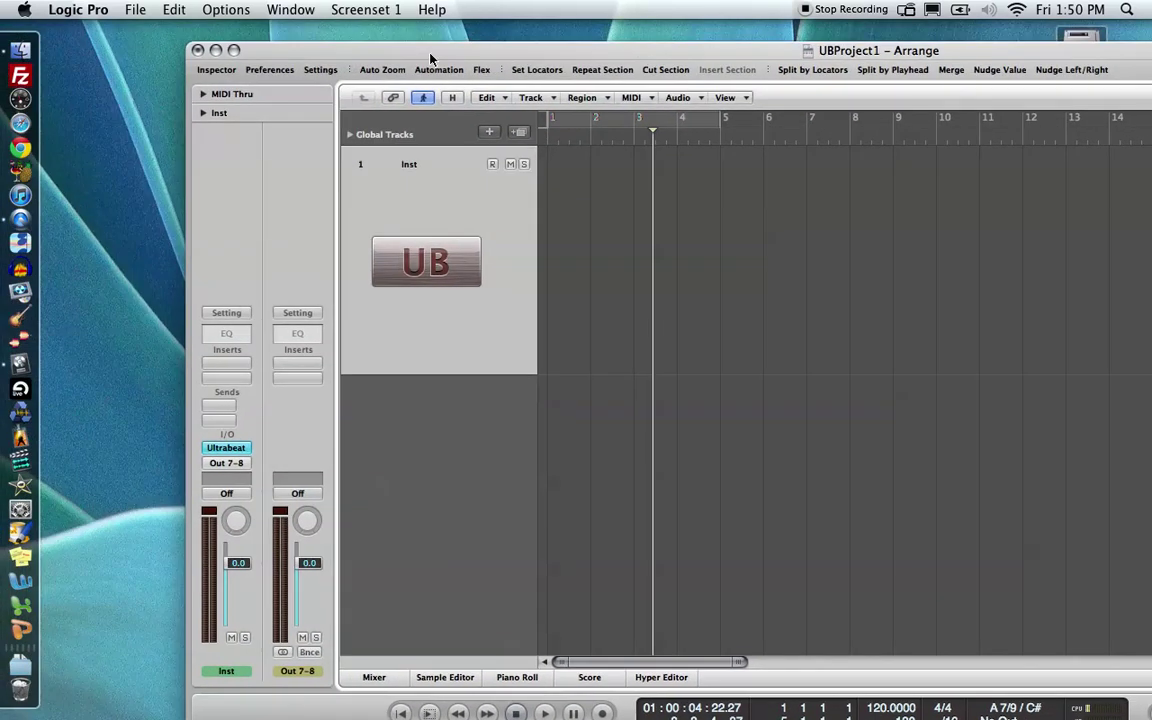
left_click(233, 49)
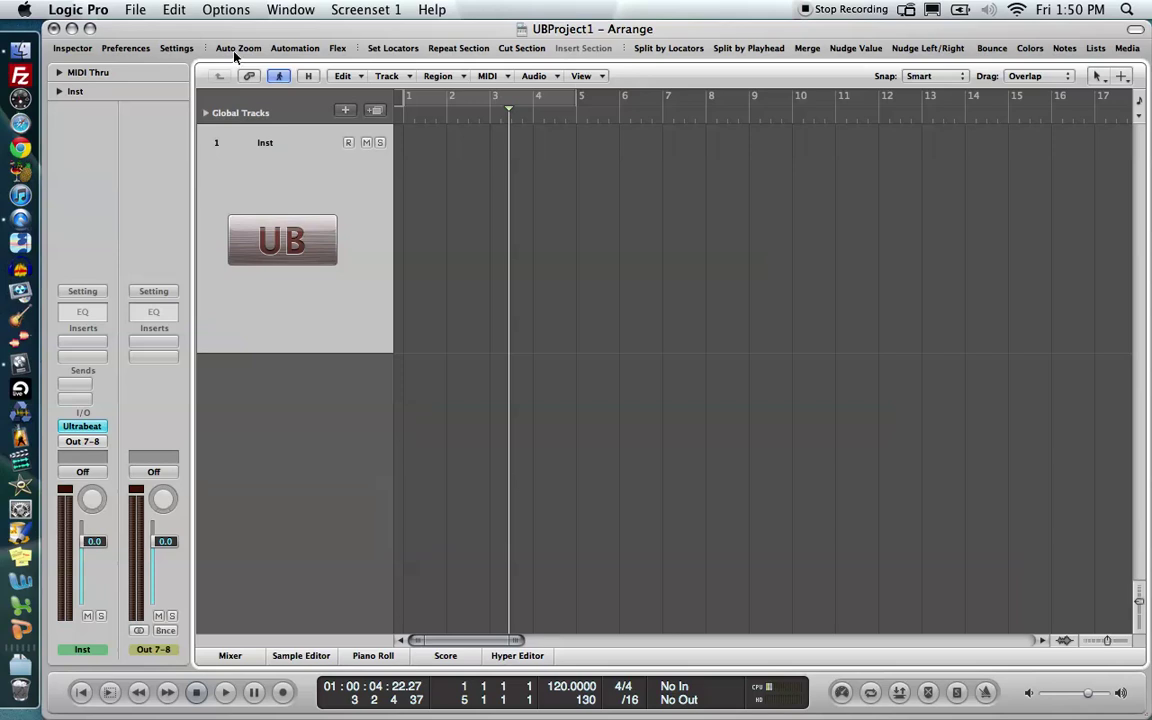
- Open the Inst track's Ultrabeat editor in full view and select the Rim Shot voice
left_click(76, 427)
left_click_drag(396, 73, 548, 37)
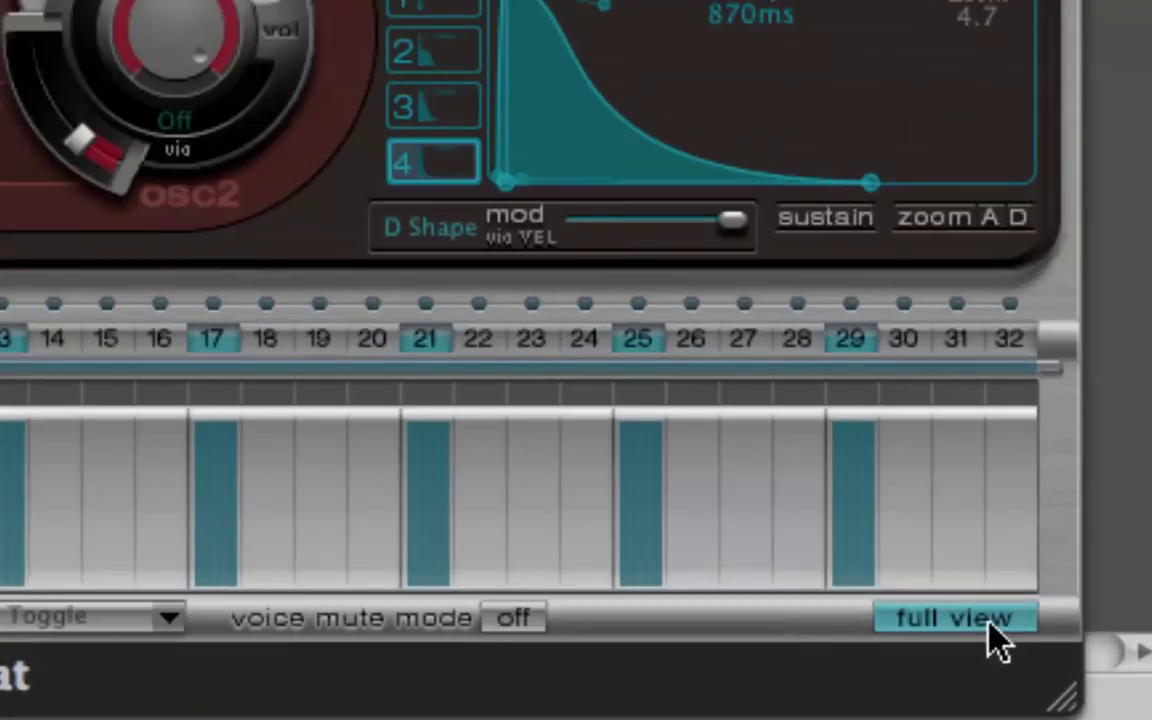
left_click(988, 628)
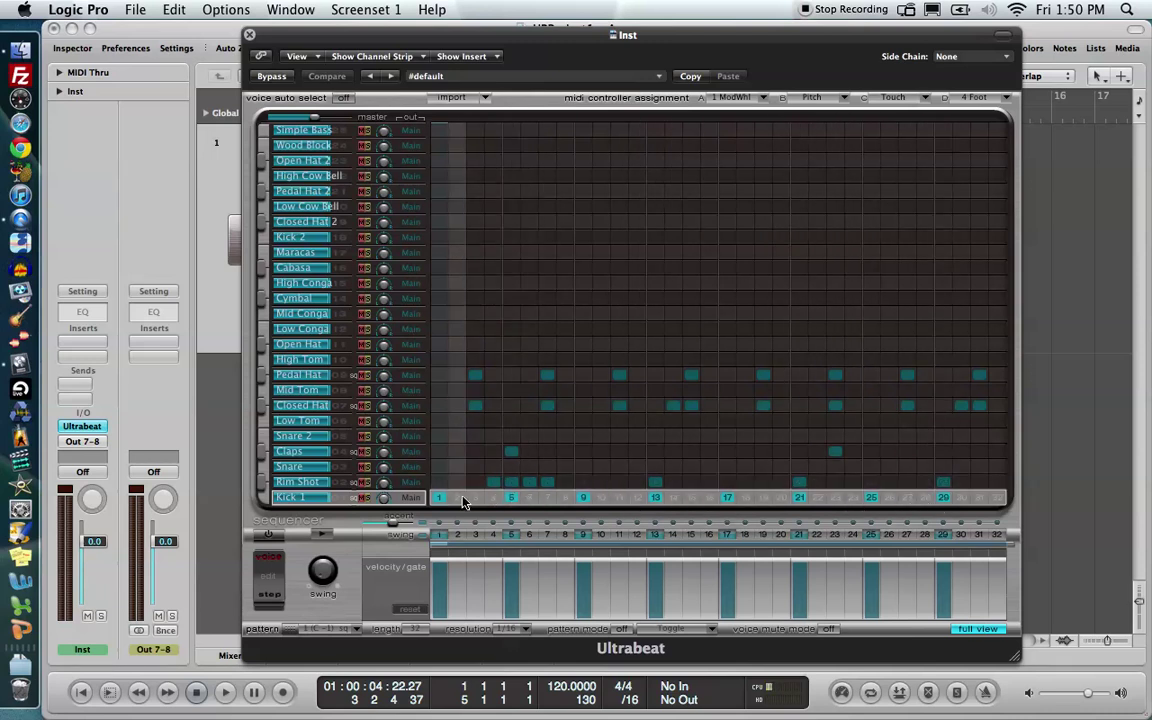
left_click(334, 484)
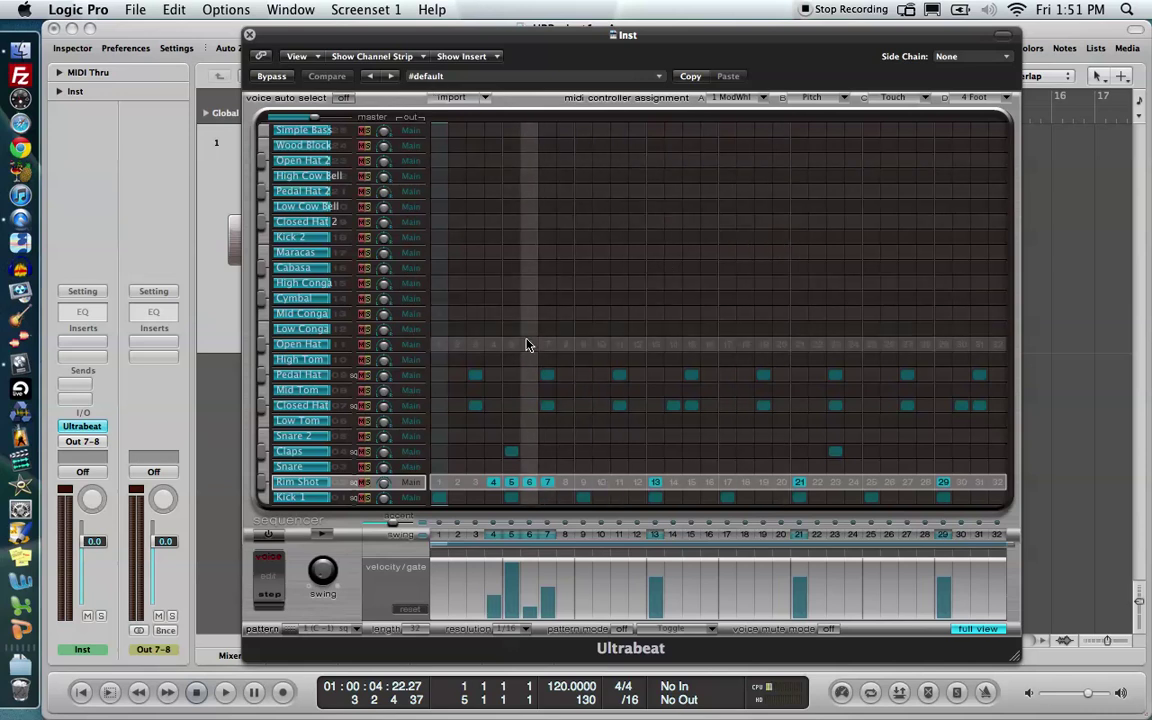
- Load the Electronic Dub Kit drum kit into Ultrabeat and show its full pattern grid
left_click(462, 78)
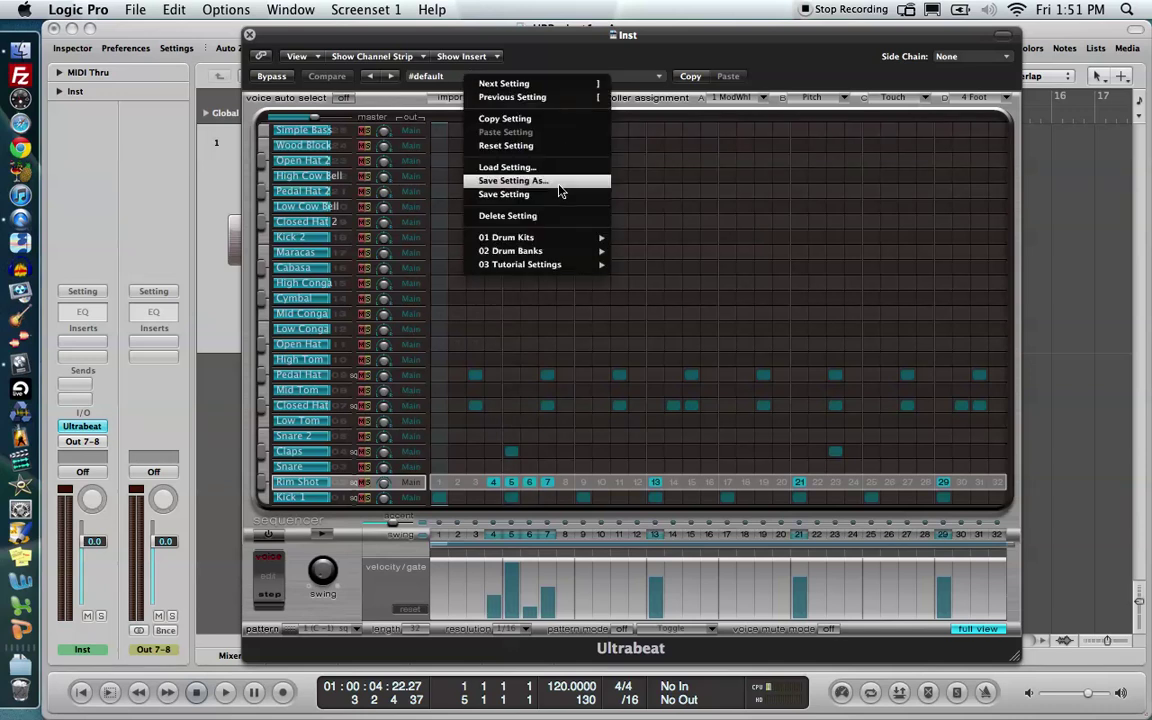
mouse_move(573, 243)
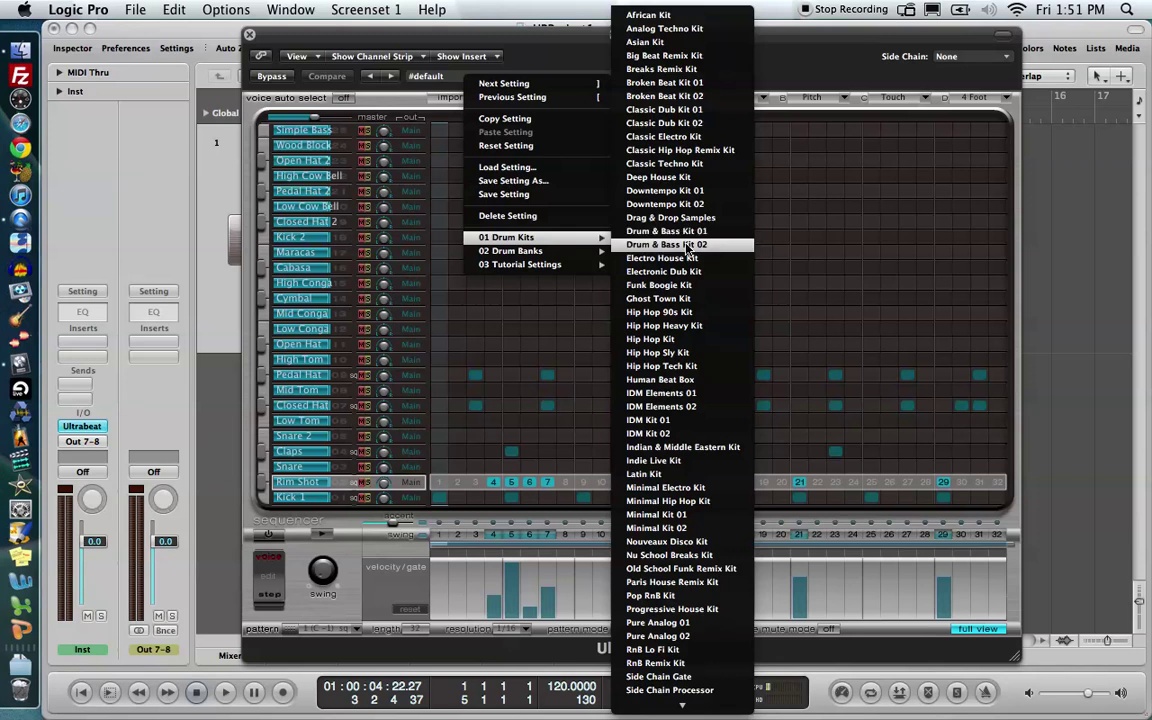
left_click(690, 272)
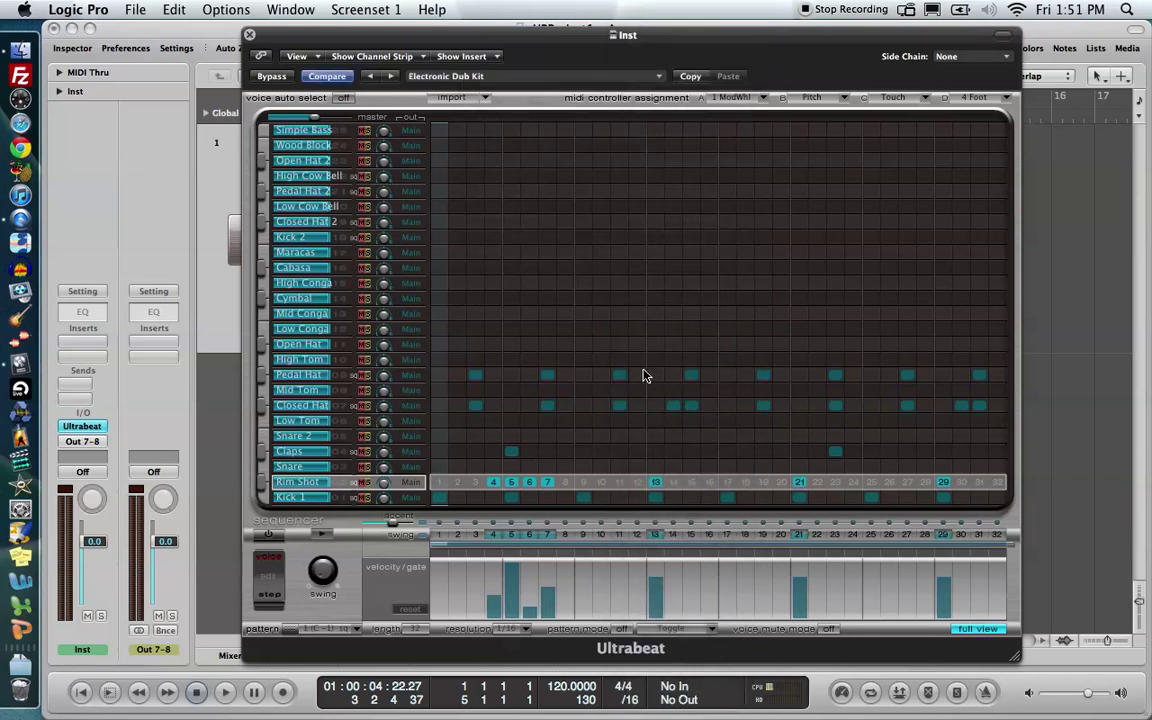
left_click(981, 630)
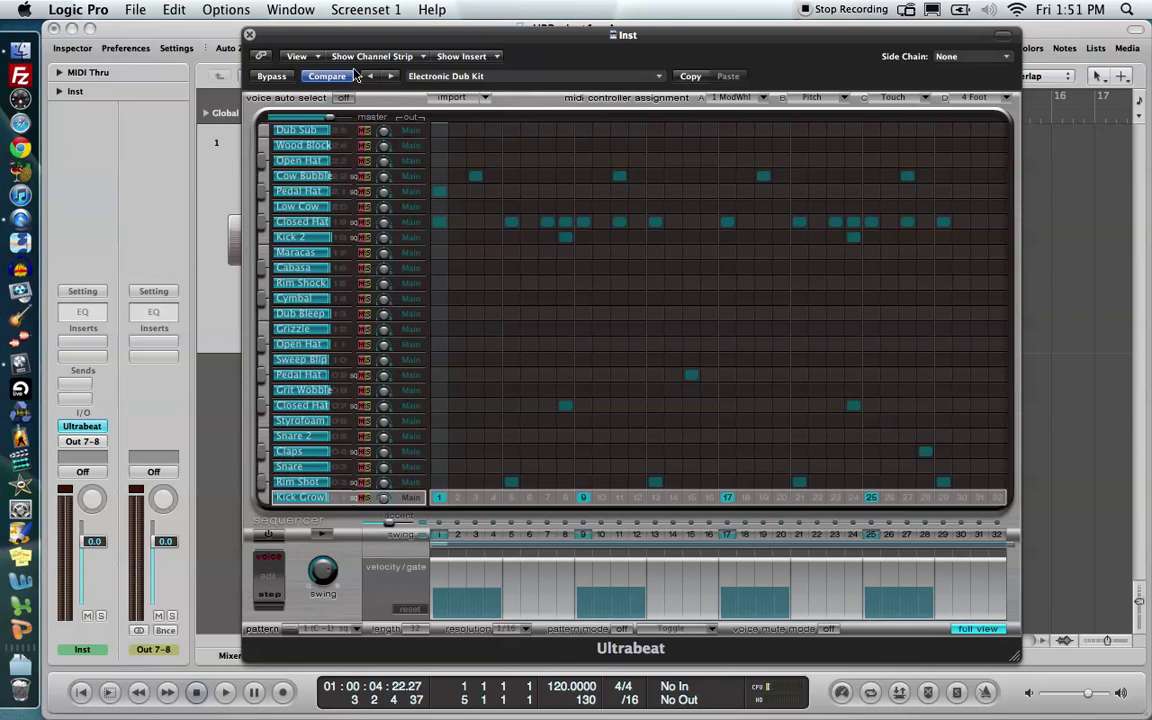
- Move the Ultrabeat window clear of the channel strips and audition several of the kit's drum sounds
left_click_drag(396, 32, 540, 25)
left_click(407, 462)
left_click(406, 464)
left_click(406, 464)
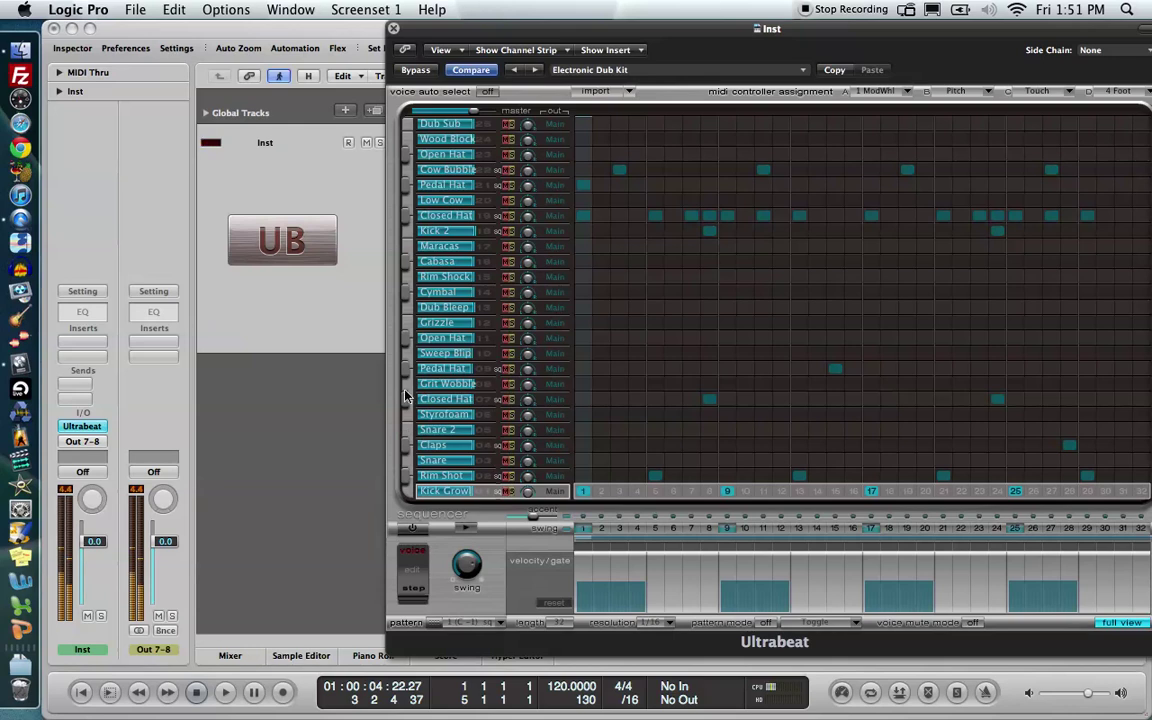
left_click(405, 324)
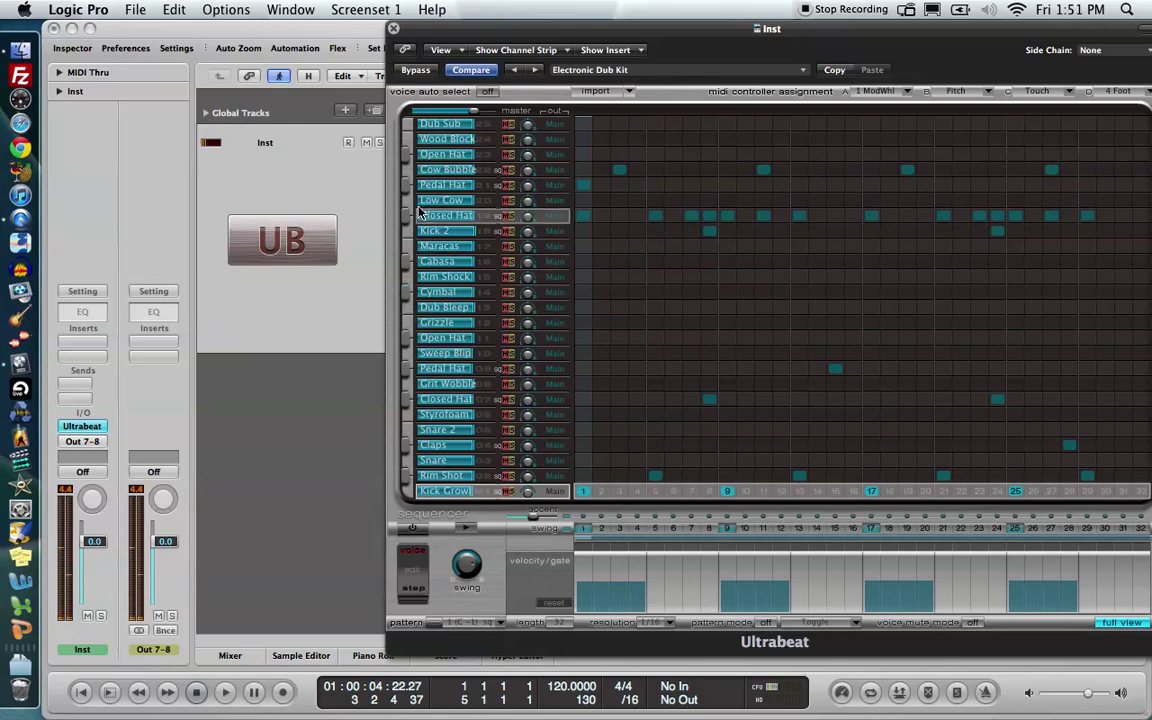
- Uncover the Inst track header and record-enable the track
left_click_drag(463, 40, 491, 36)
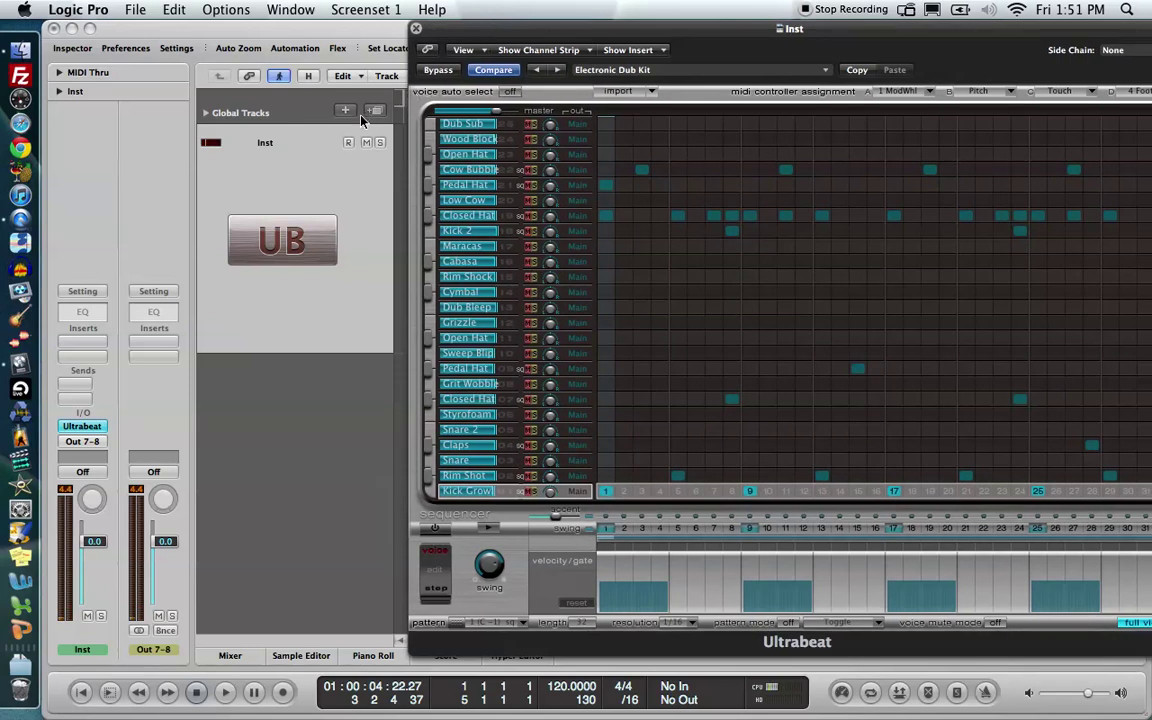
left_click(348, 143)
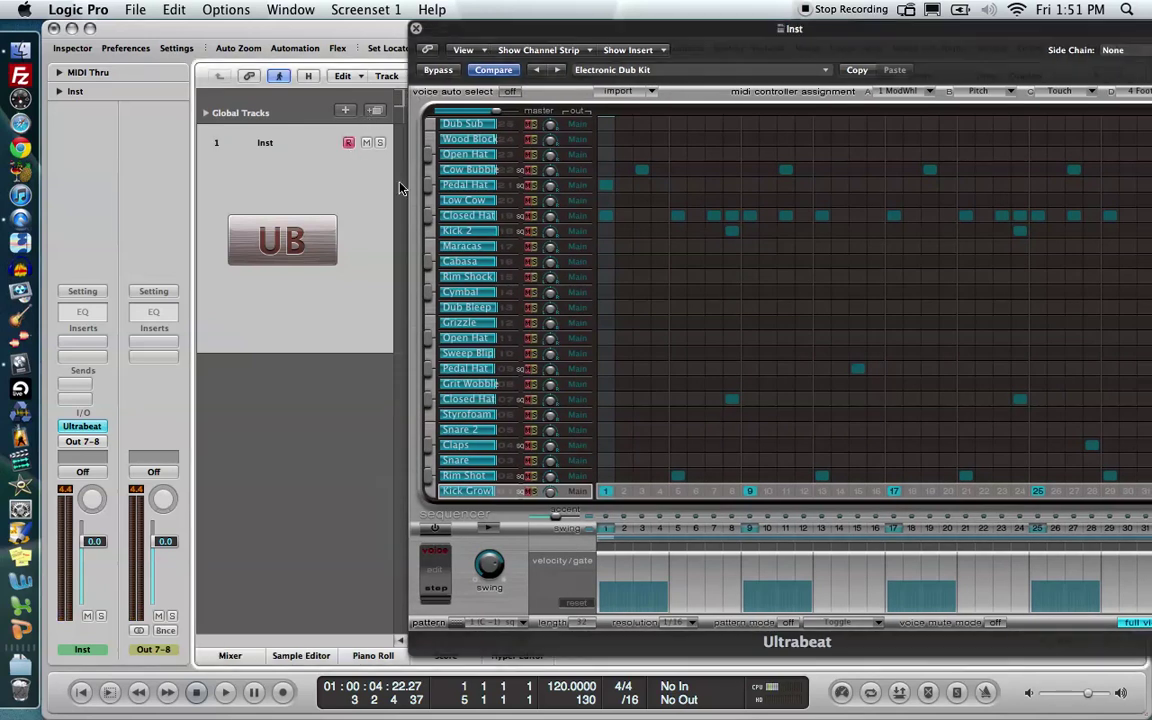
- Move the Ultrabeat window back into full sight, switch on its step sequencer, and preview the kit's pattern
left_click_drag(509, 33, 309, 33)
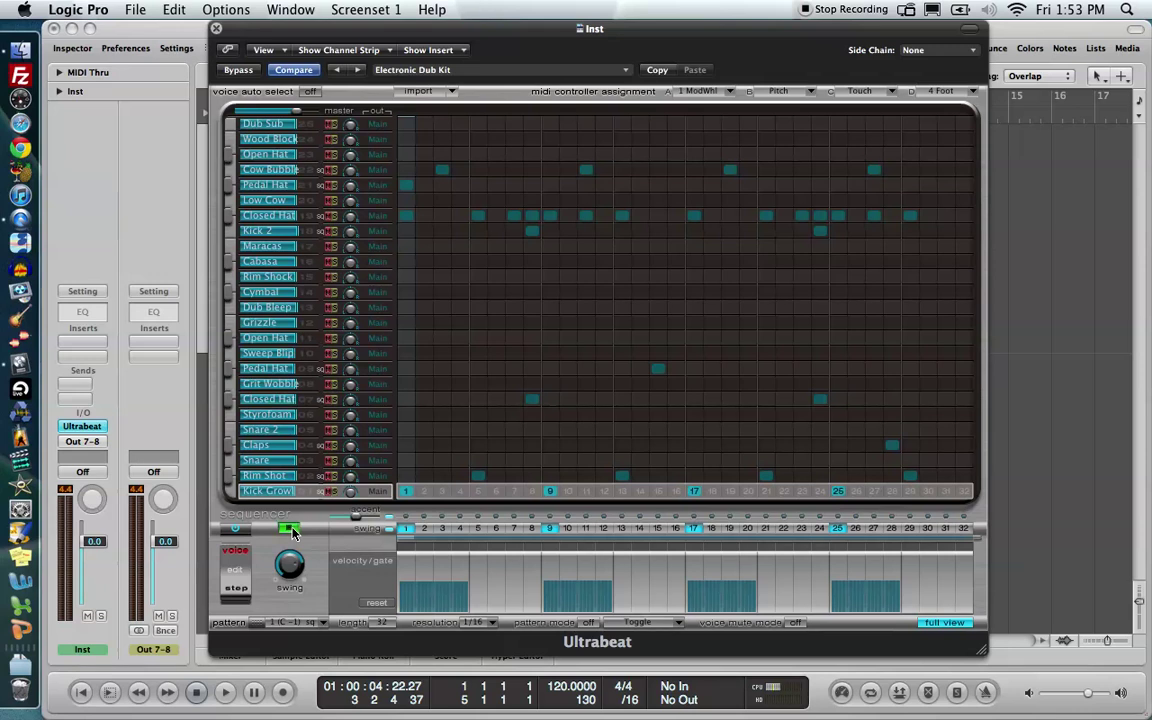
left_click(290, 529)
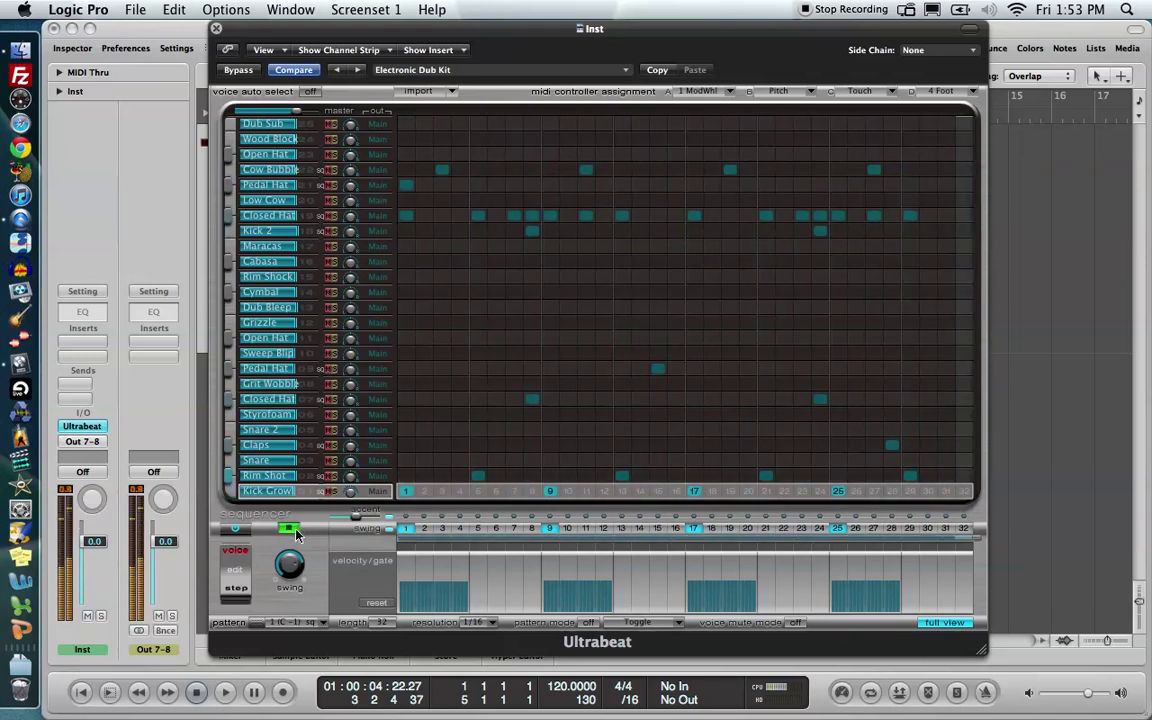
left_click(290, 529)
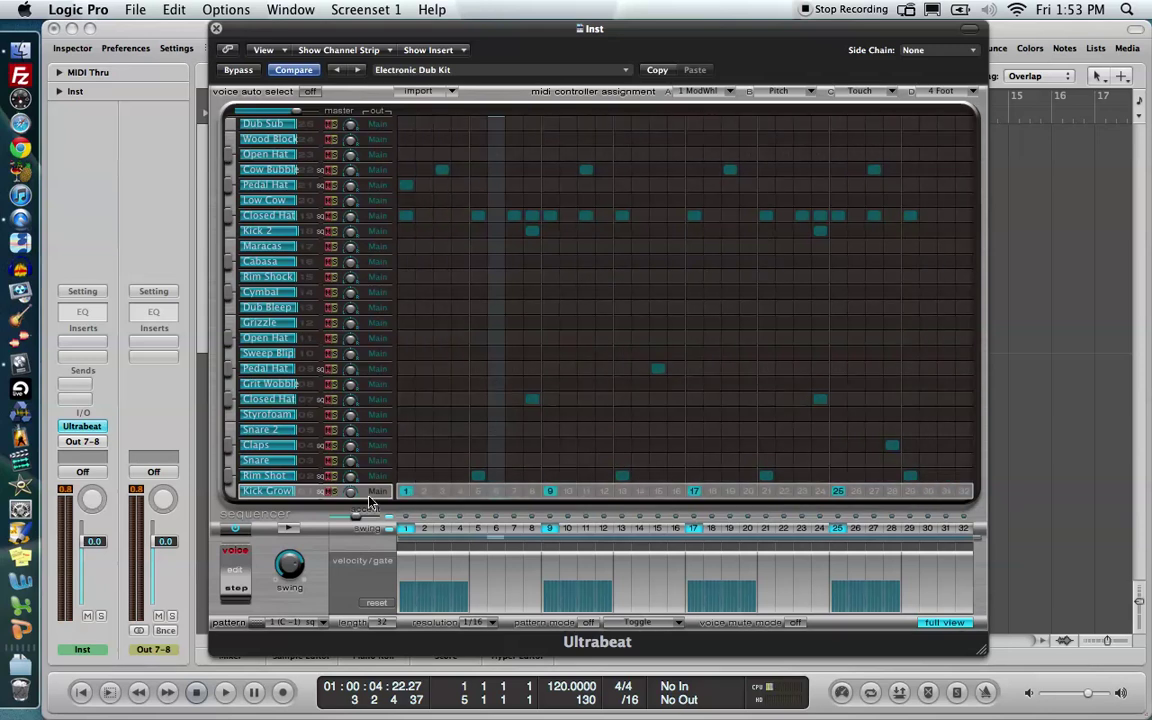
- Remove the Rim Shot hit on step 5 and add hits on Snare step 9 and Closed Hat step 3
left_click(478, 475)
left_click(550, 460)
left_click(441, 399)
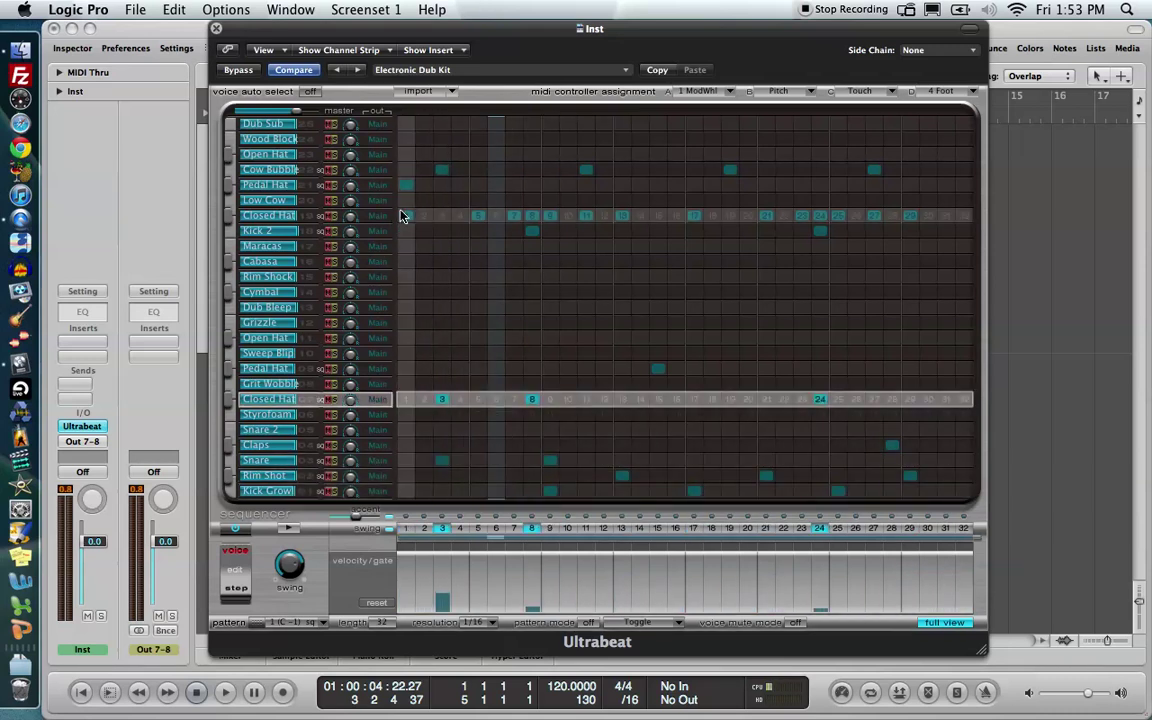
- Erase every remaining hit from the pattern grid, including the four Cow Bubble steps
mouse_move(405, 192)
left_mouse_down()
mouse_move(652, 322)
mouse_move(864, 456)
mouse_move(1005, 521)
left_mouse_up()
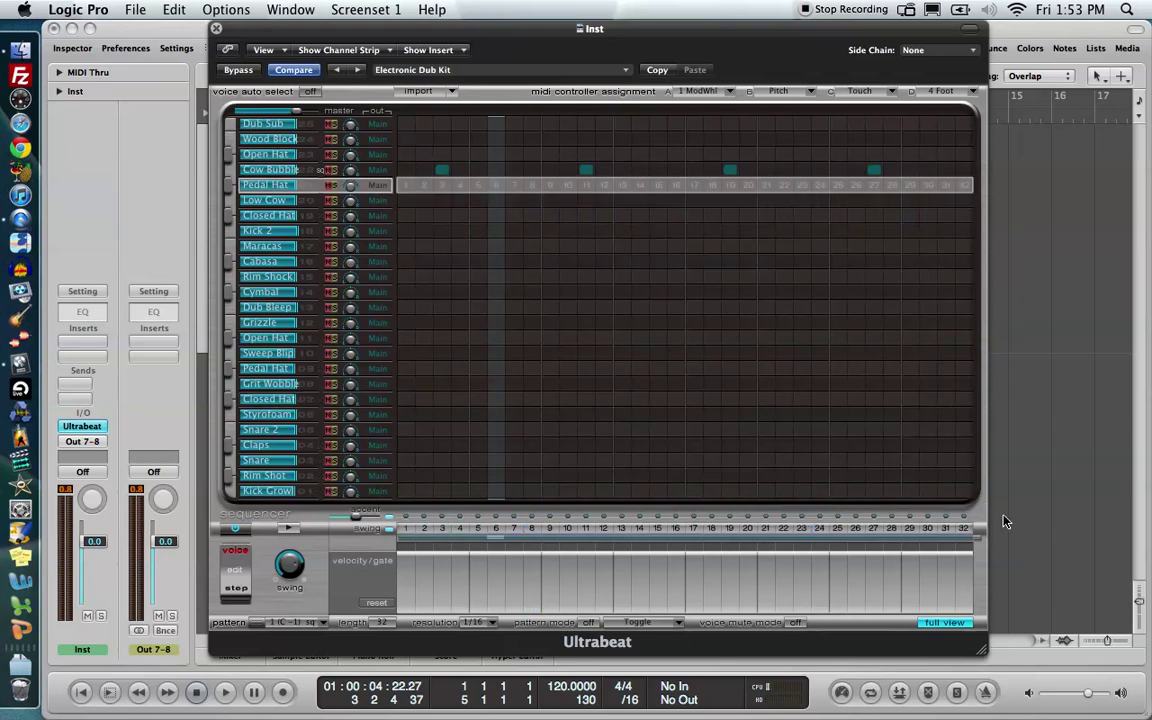
left_click(874, 170)
left_click(730, 170)
left_click(585, 170)
left_click(441, 170)
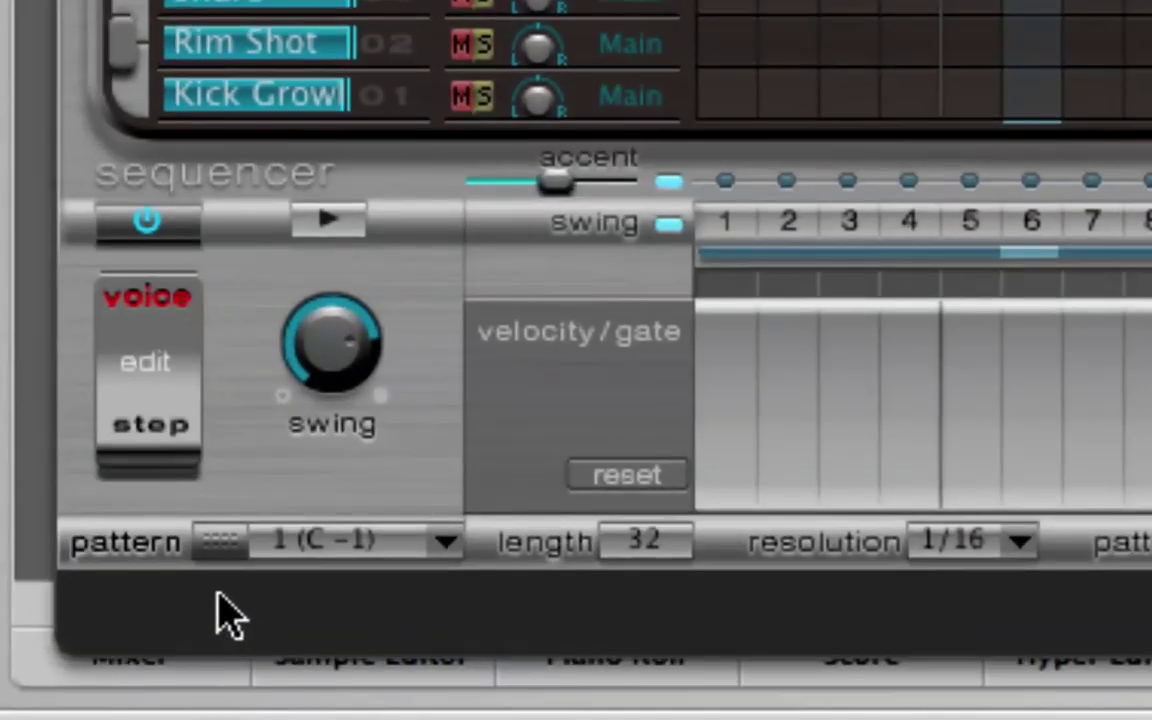
- Choose pattern 1 (C -1) and place Kick Growl hits on steps 1, 5, 9, 13 and 17
left_click(330, 573)
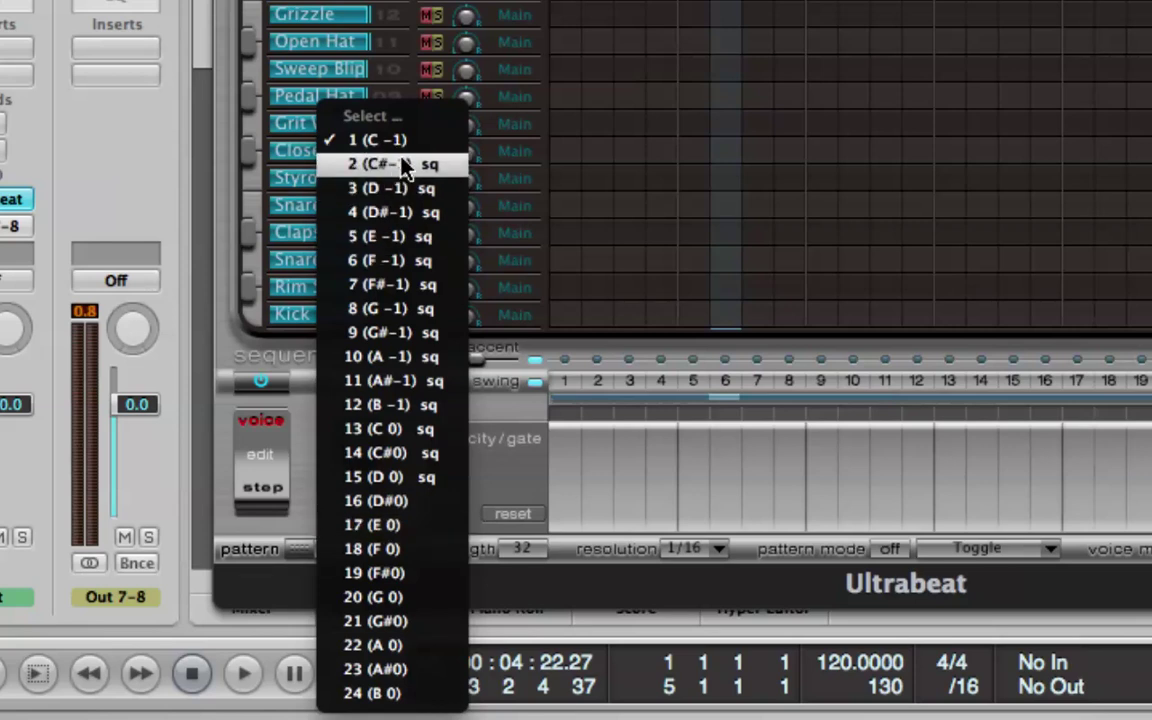
left_click(378, 140)
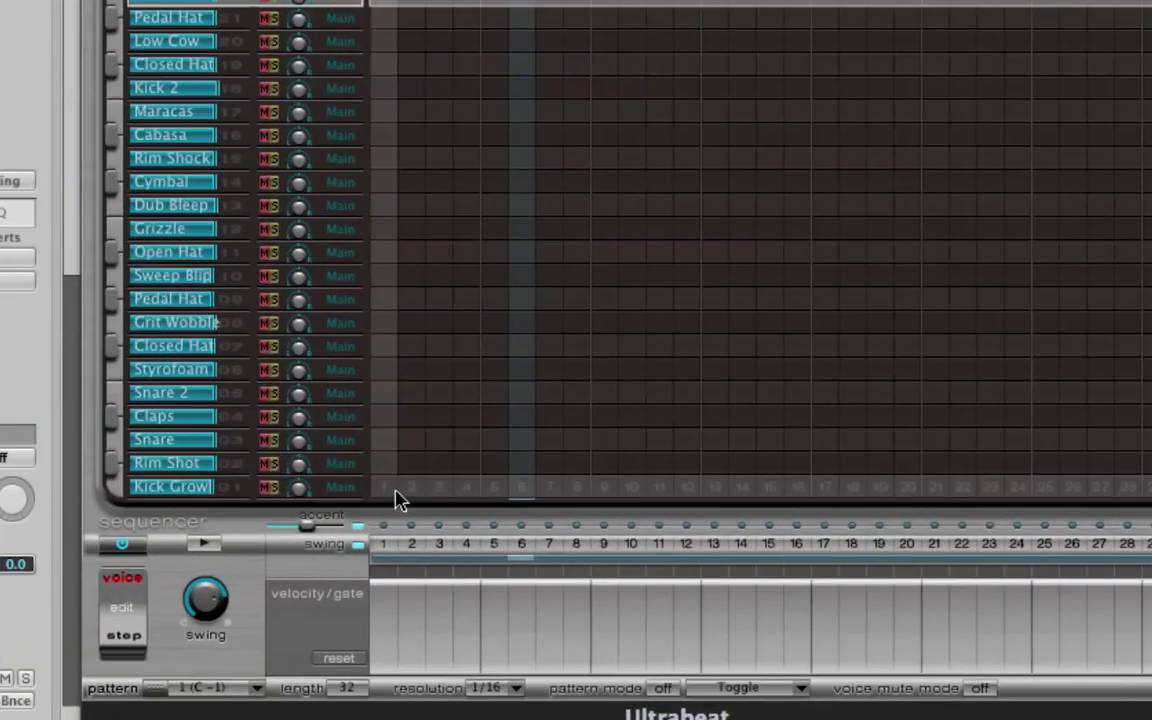
left_click(399, 490)
left_click(481, 490)
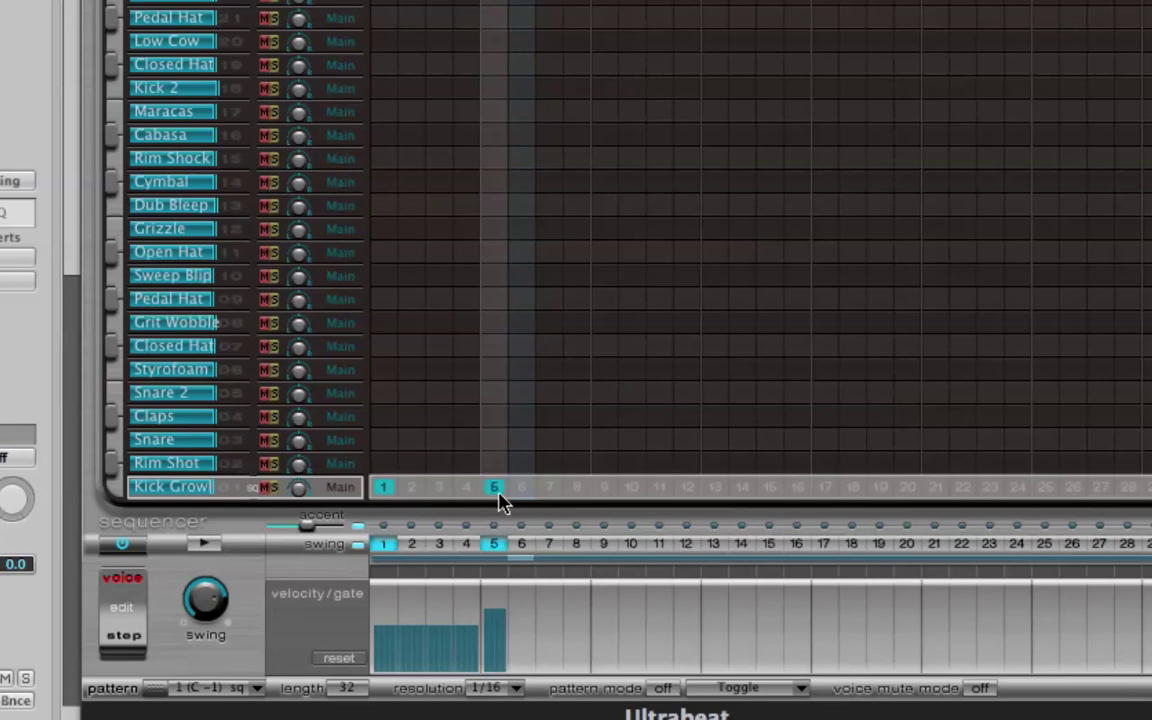
left_click(604, 488)
left_click(715, 488)
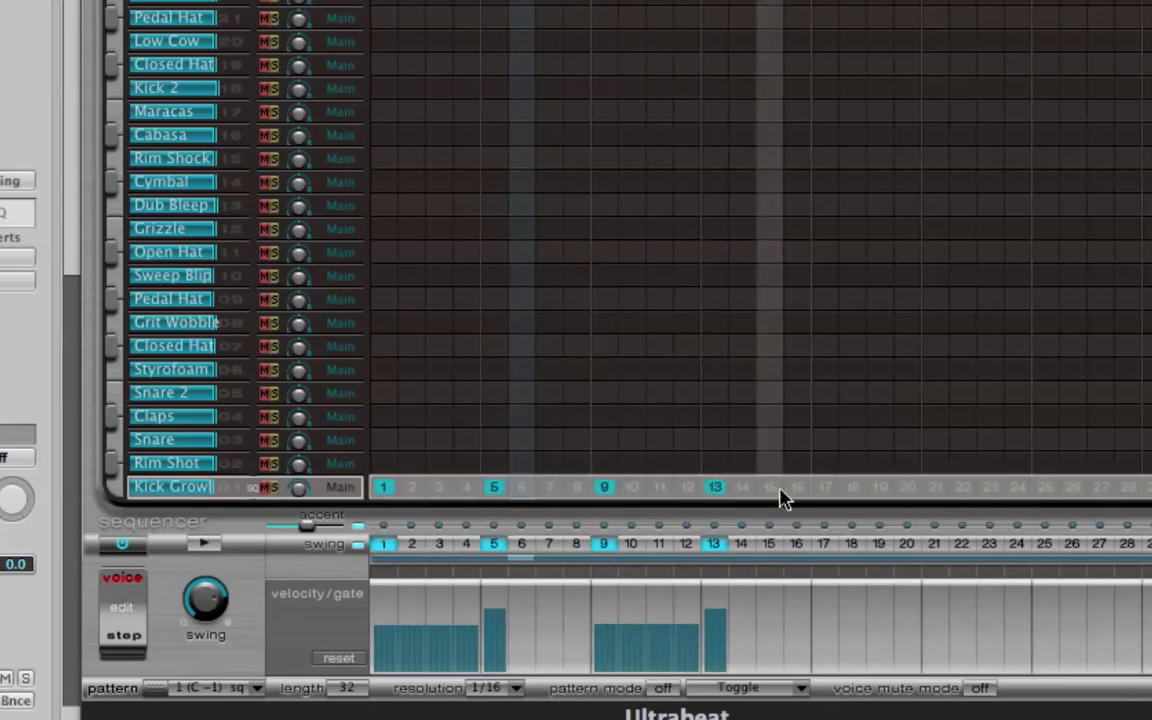
left_click(822, 490)
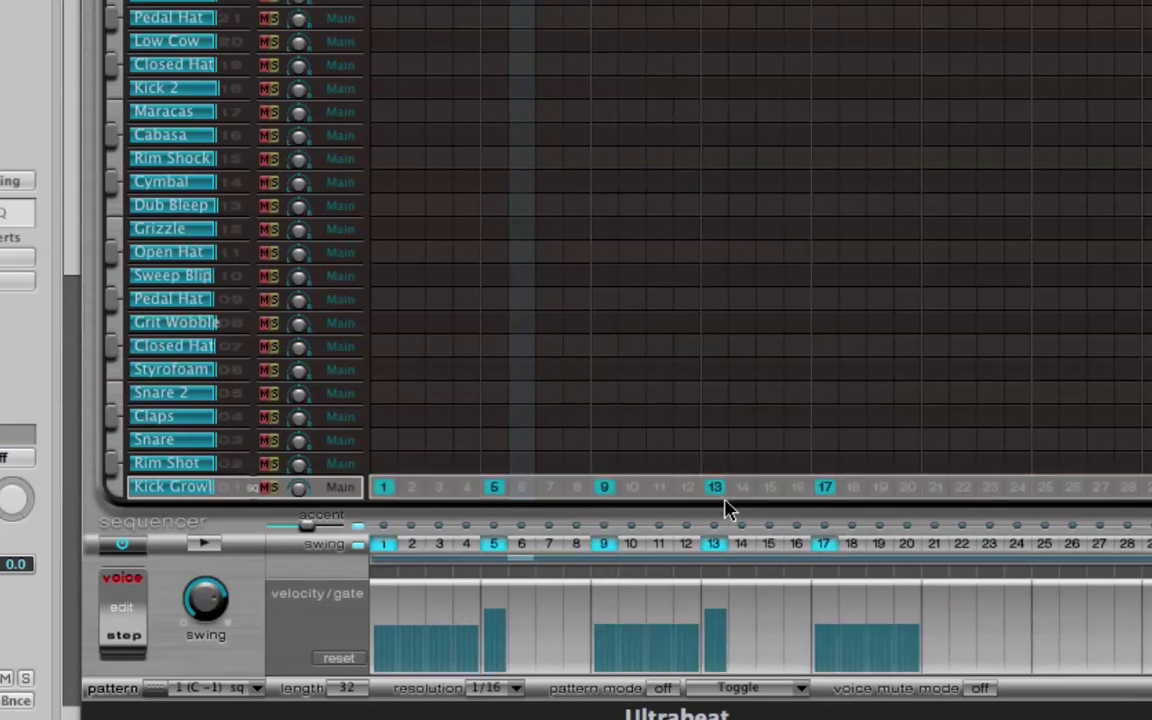
- Remove the Kick Growl hits from steps 17, 13, 9, 5 and 1
left_click(824, 488)
left_click(715, 488)
left_click(603, 490)
left_click(494, 490)
left_click(383, 490)
- Fill the Kick Growl row with a hit on every downbeat using the automatic downbeat command
right_click(381, 497)
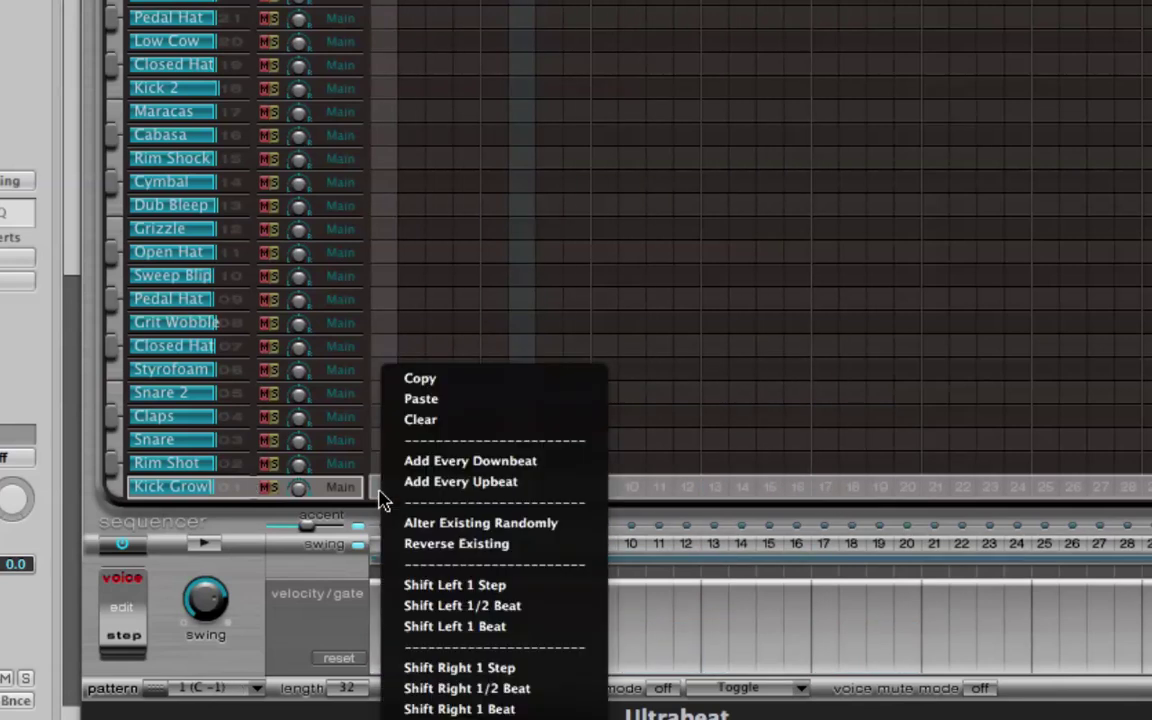
left_click(436, 466)
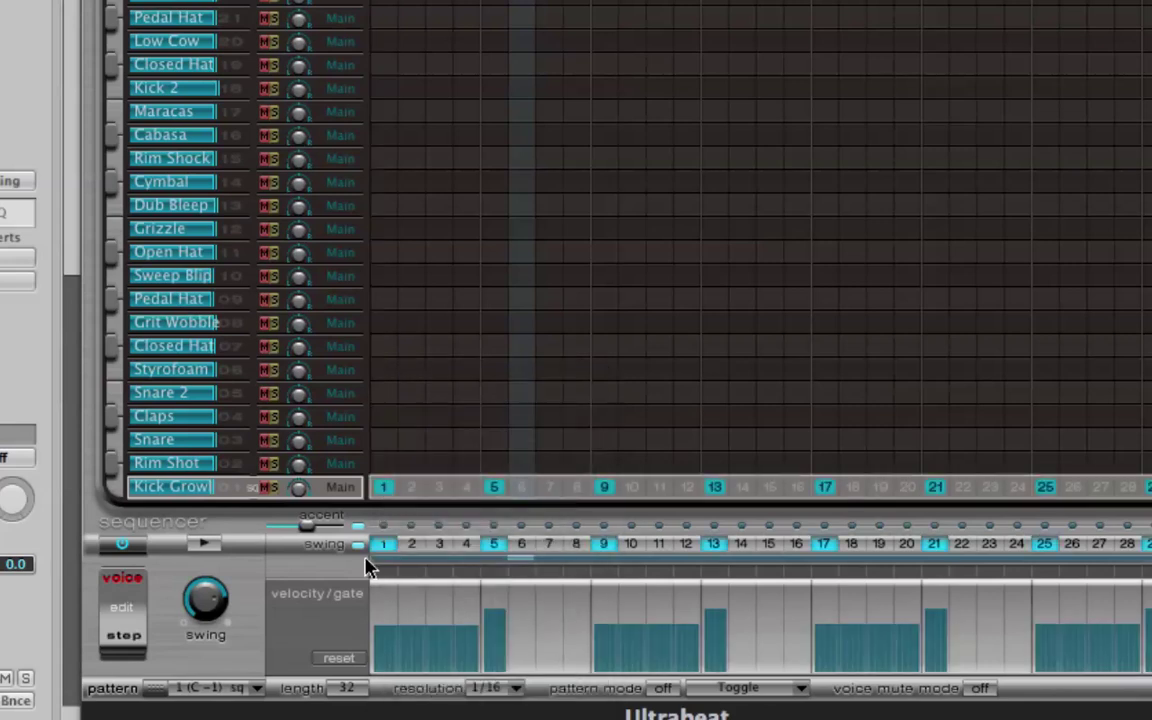
- Clear the Kick Growl row and erase the stray hits between the Styrofoam and Grizzle rows
right_click(448, 490)
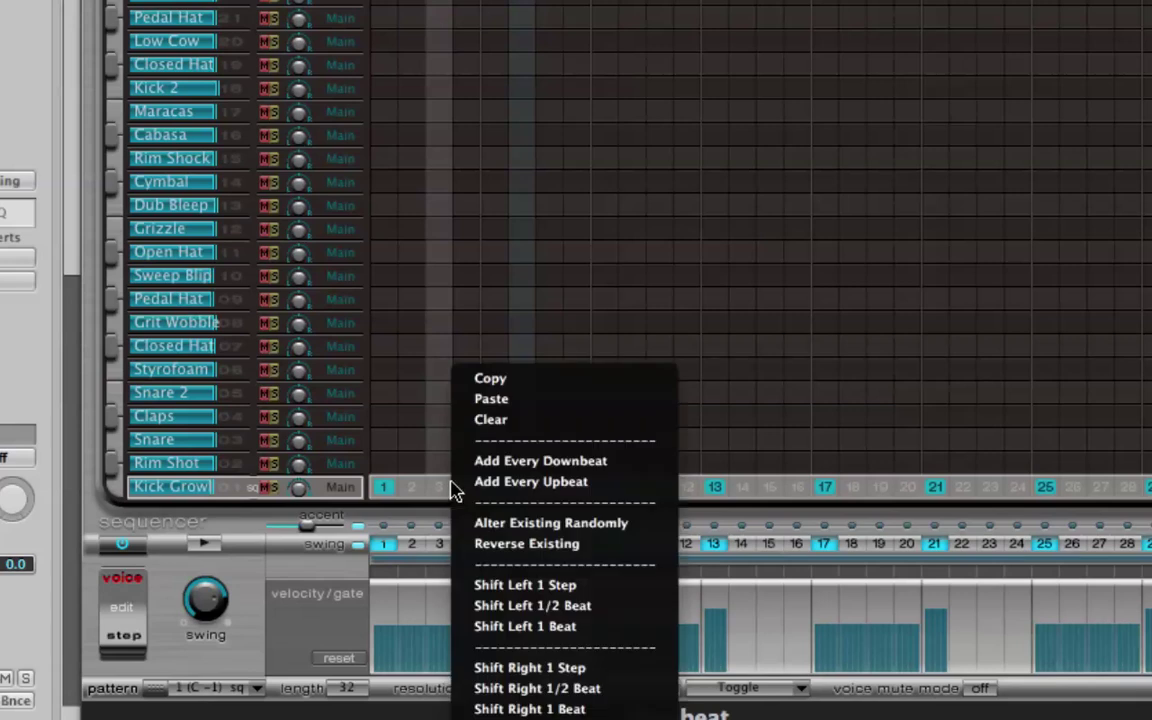
left_click(478, 420)
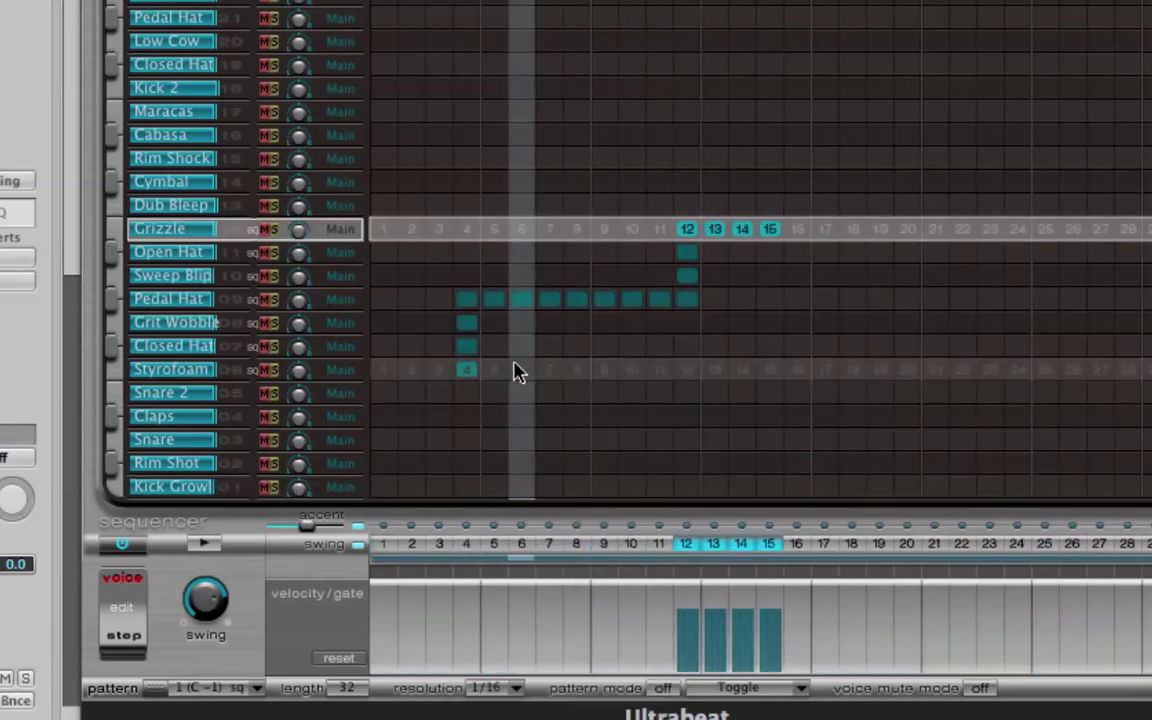
right_click(537, 370)
left_click(570, 372)
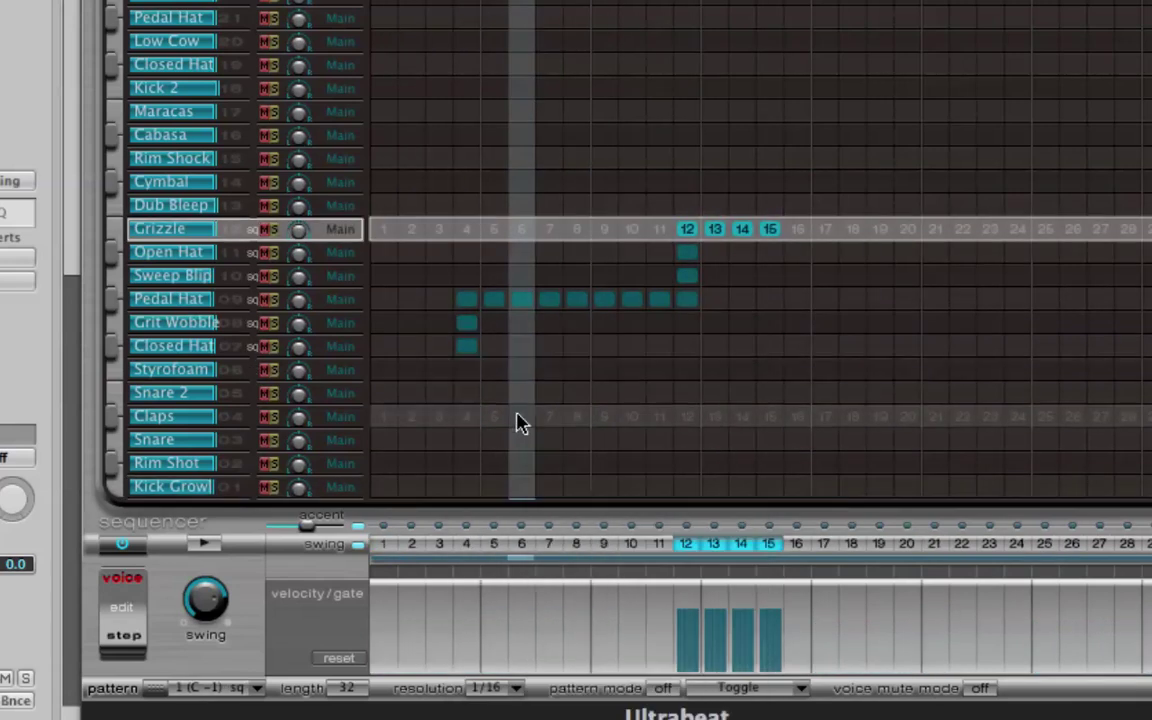
mouse_move(473, 357)
left_mouse_down()
mouse_move(753, 268)
mouse_move(887, 190)
left_mouse_up()
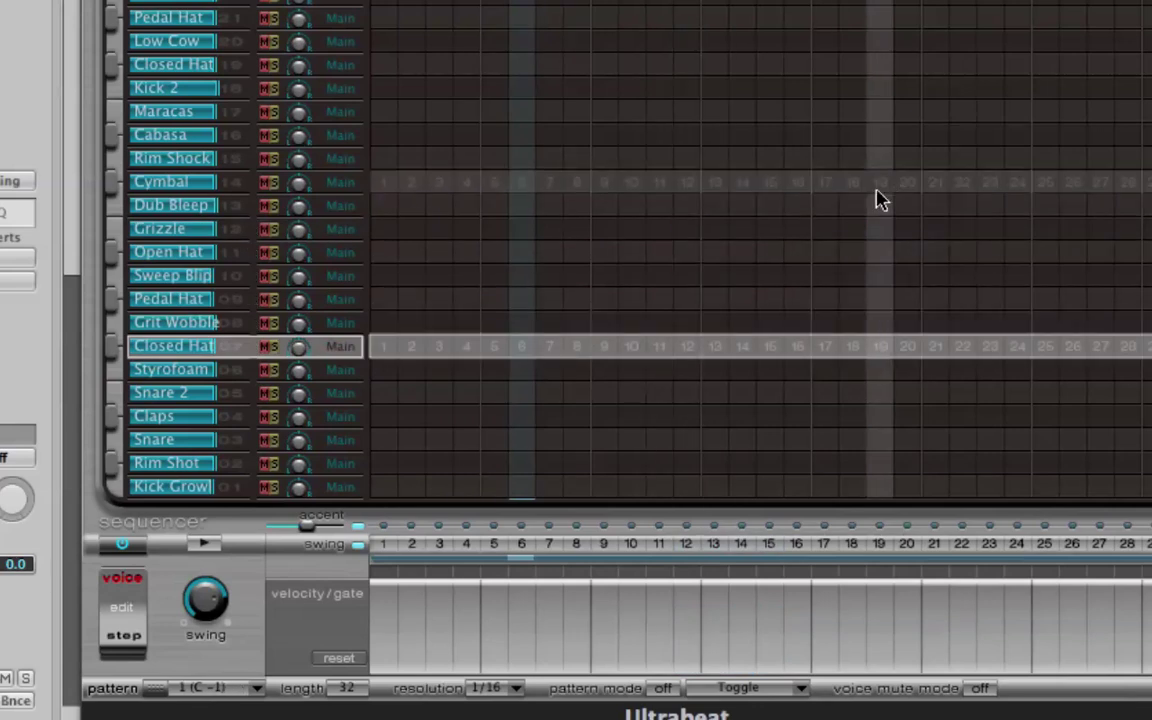
- Automatically add hits on every downbeat for Kick Growl, and on every downbeat and every upbeat for Closed Hat
right_click(380, 500)
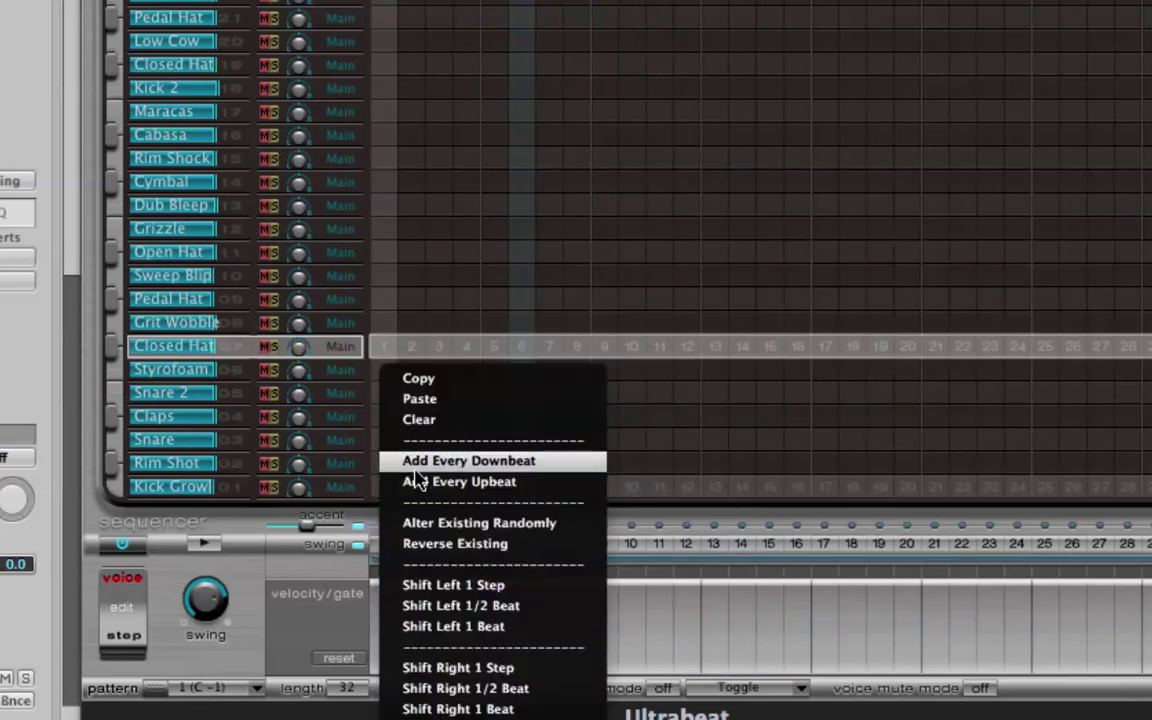
left_click(414, 468)
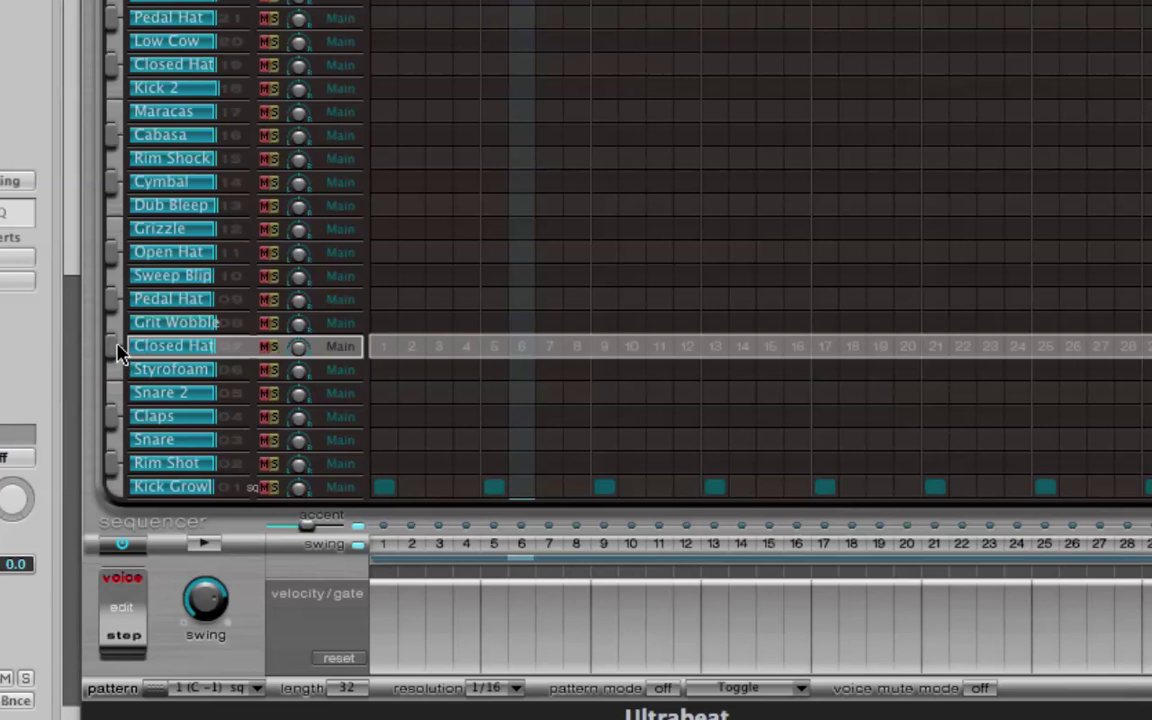
right_click(391, 356)
left_click(405, 354)
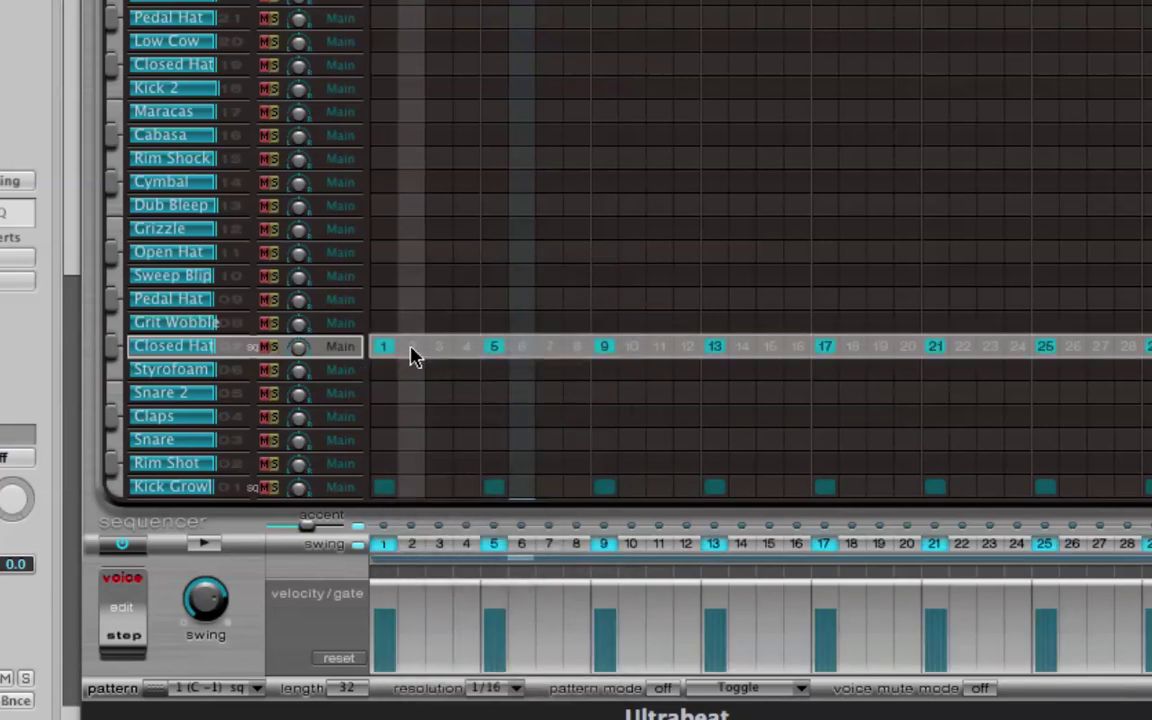
right_click(412, 357)
left_click(472, 374)
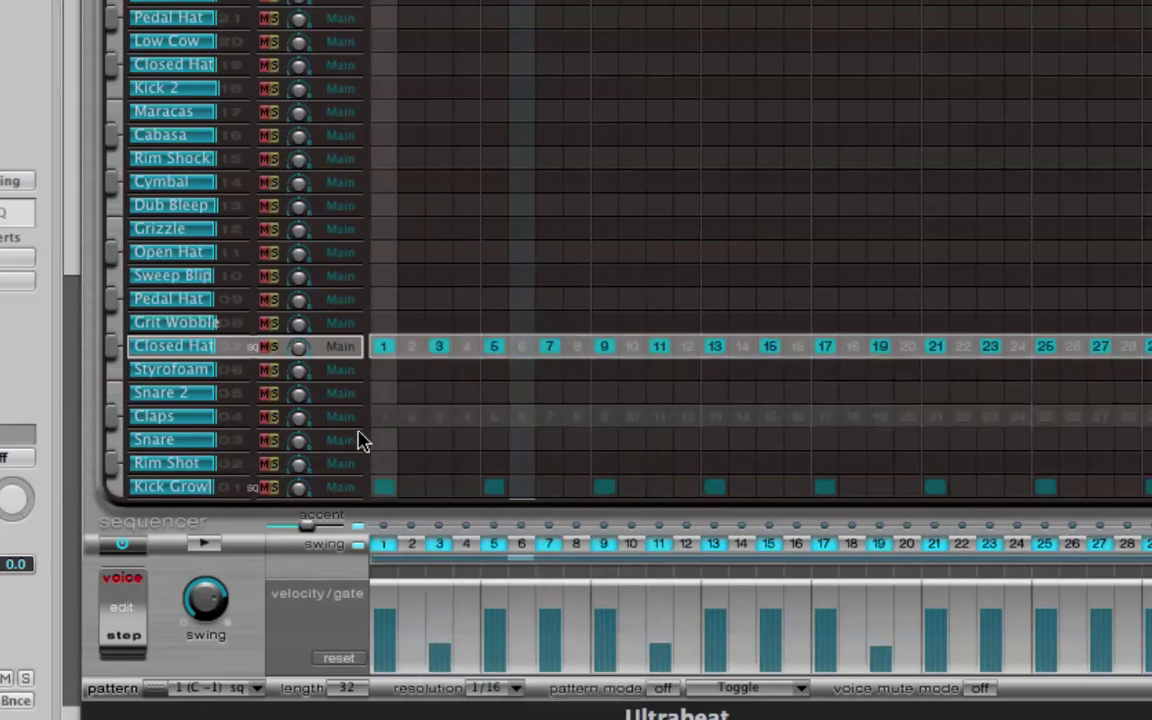
- Play back the pattern to audition the Kick Growl and Closed Hat rows together
left_click(205, 545)
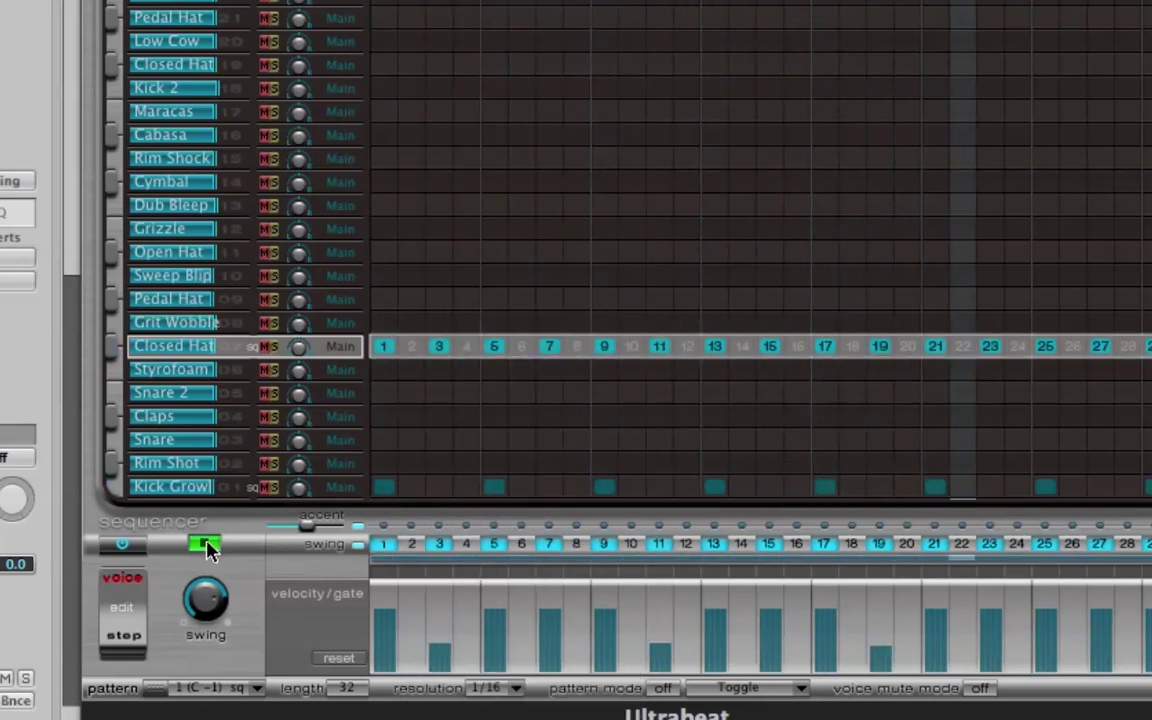
left_click(205, 545)
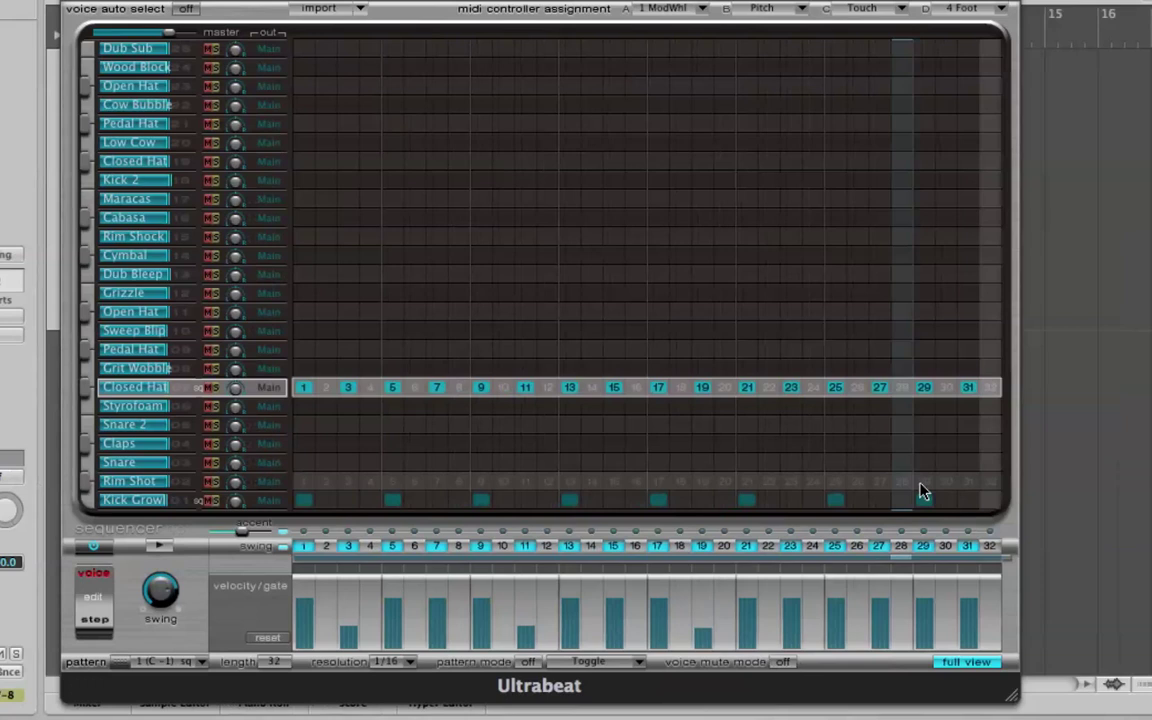
left_click(924, 499)
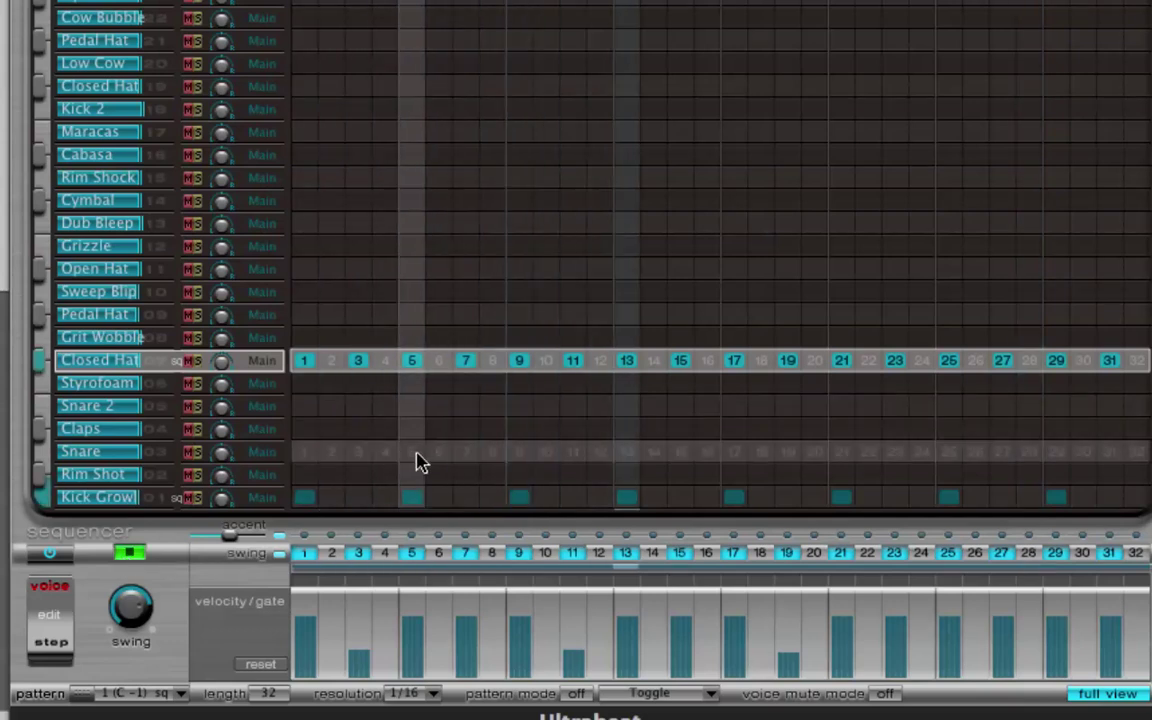
- Place Snare hits on steps 5, 13, 21 and 29, and extra Kick Growl hits on steps 32 and 16
left_click(414, 454)
left_click(627, 453)
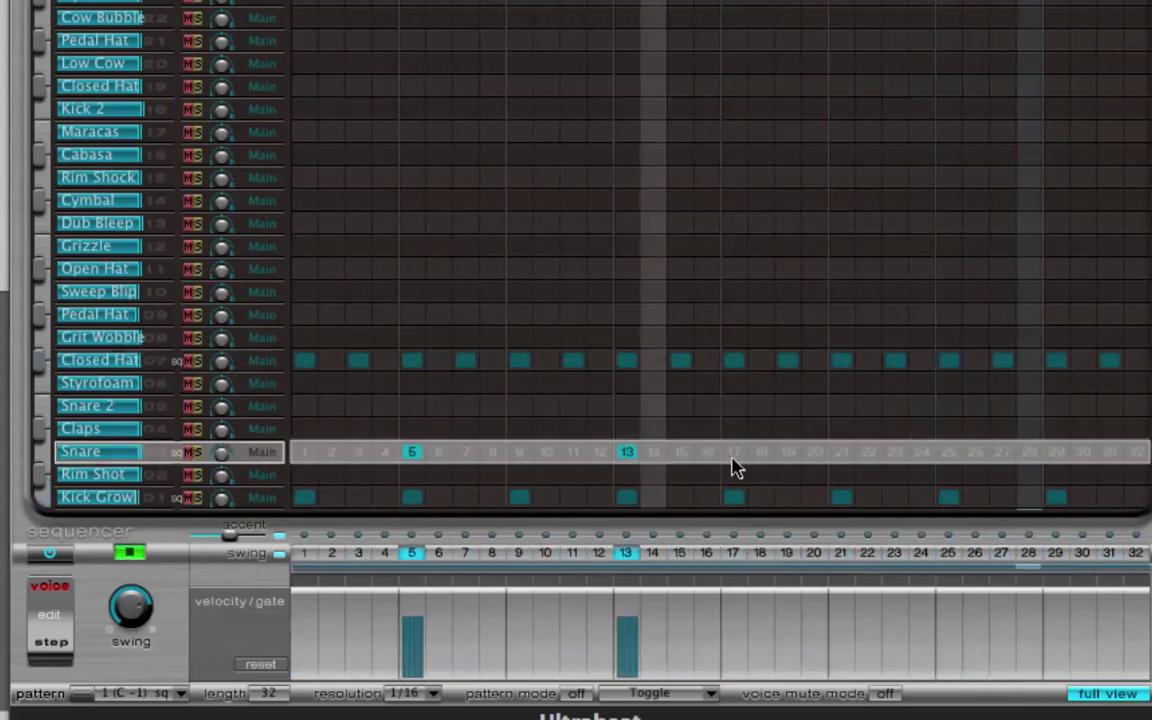
left_click(841, 455)
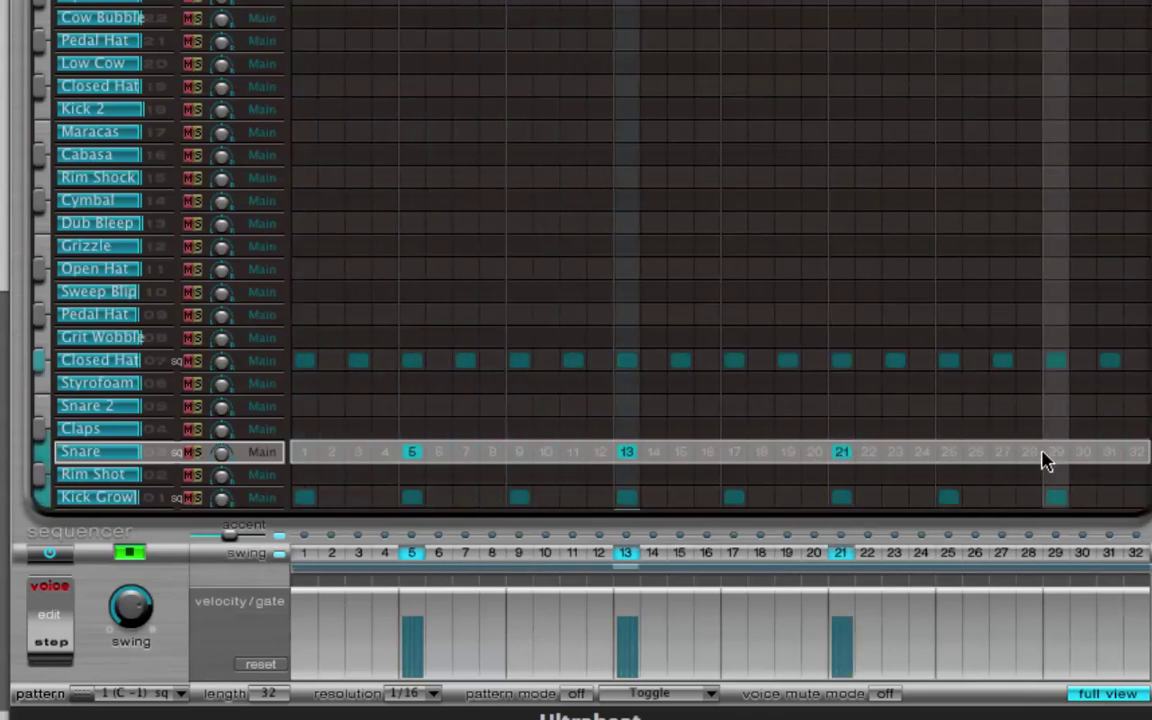
left_click(1052, 455)
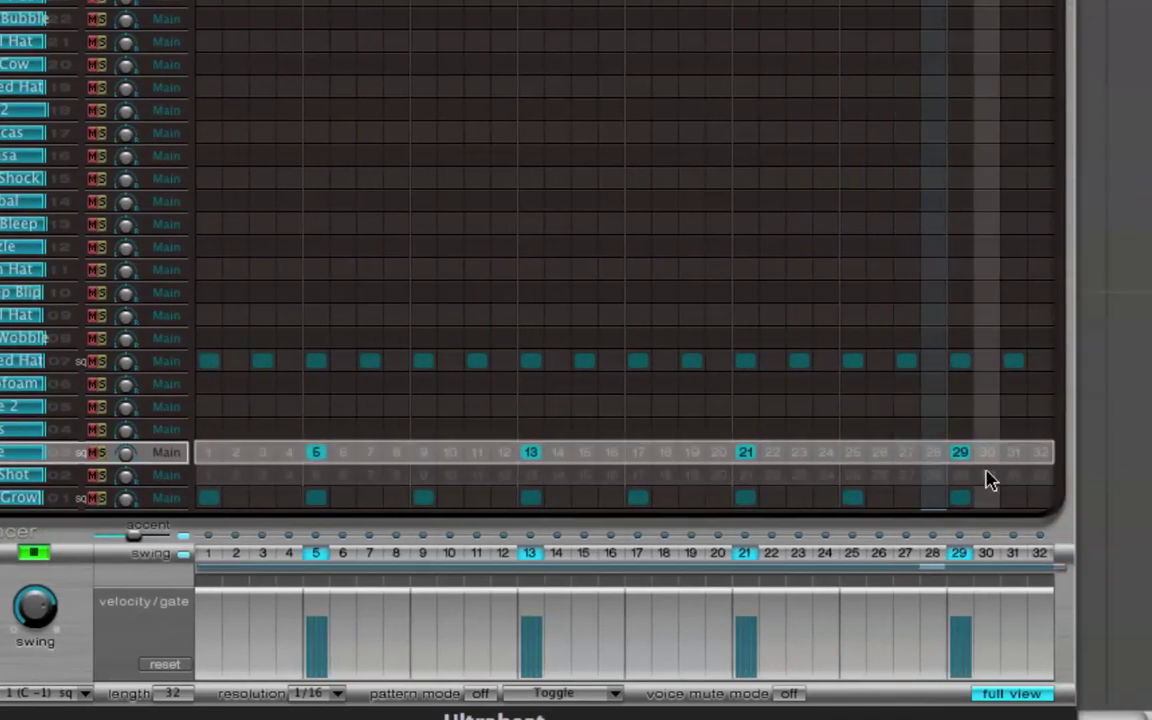
left_click(1038, 499)
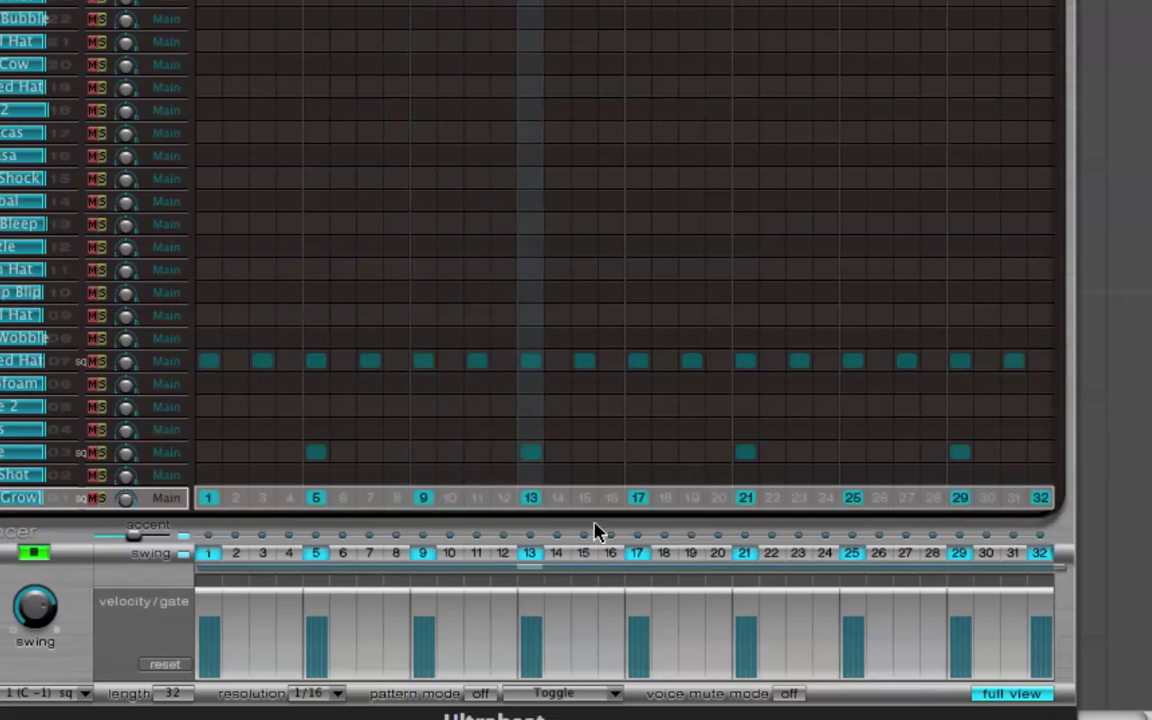
left_click(612, 503)
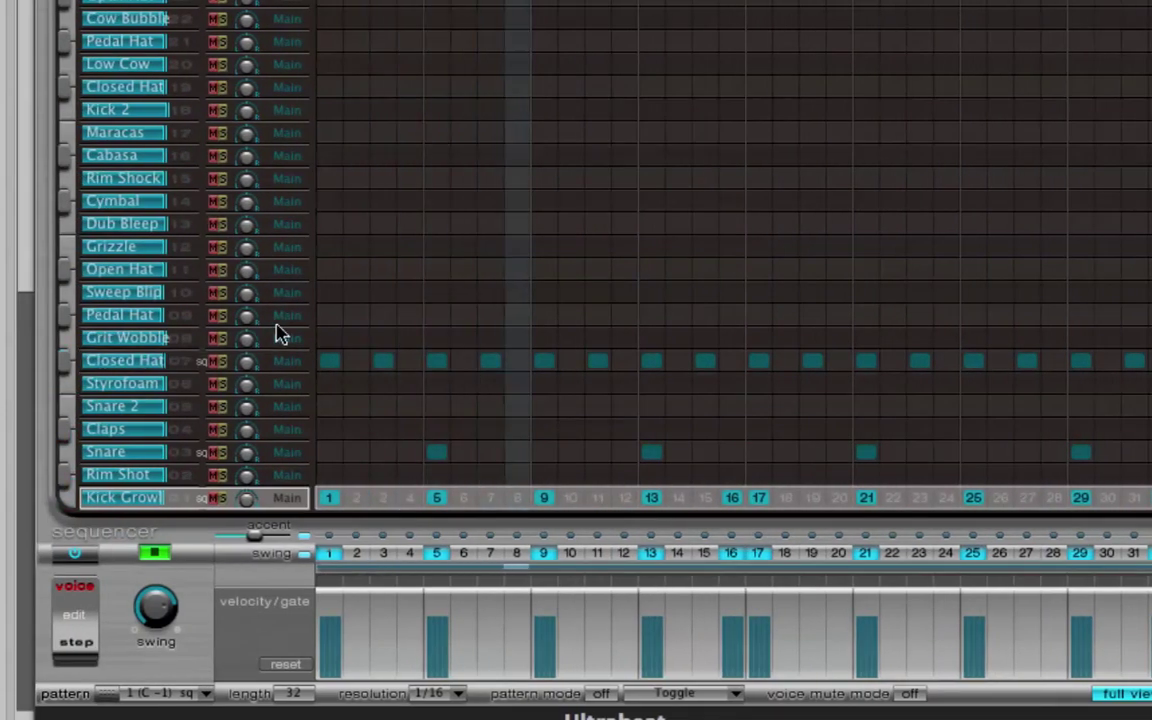
- Replace the Closed Hat hits on steps 1 and 5 with Pedal Hat hits, and the one on step 3 with an Open Hat hit
left_click(208, 316)
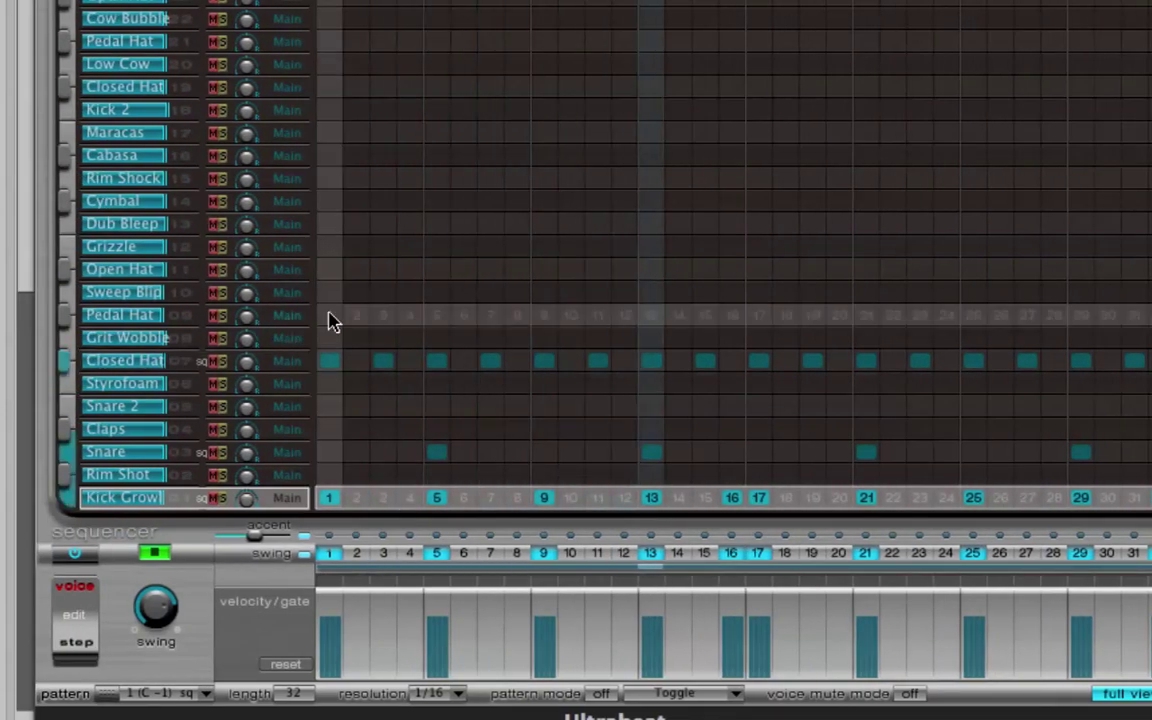
left_click(335, 360)
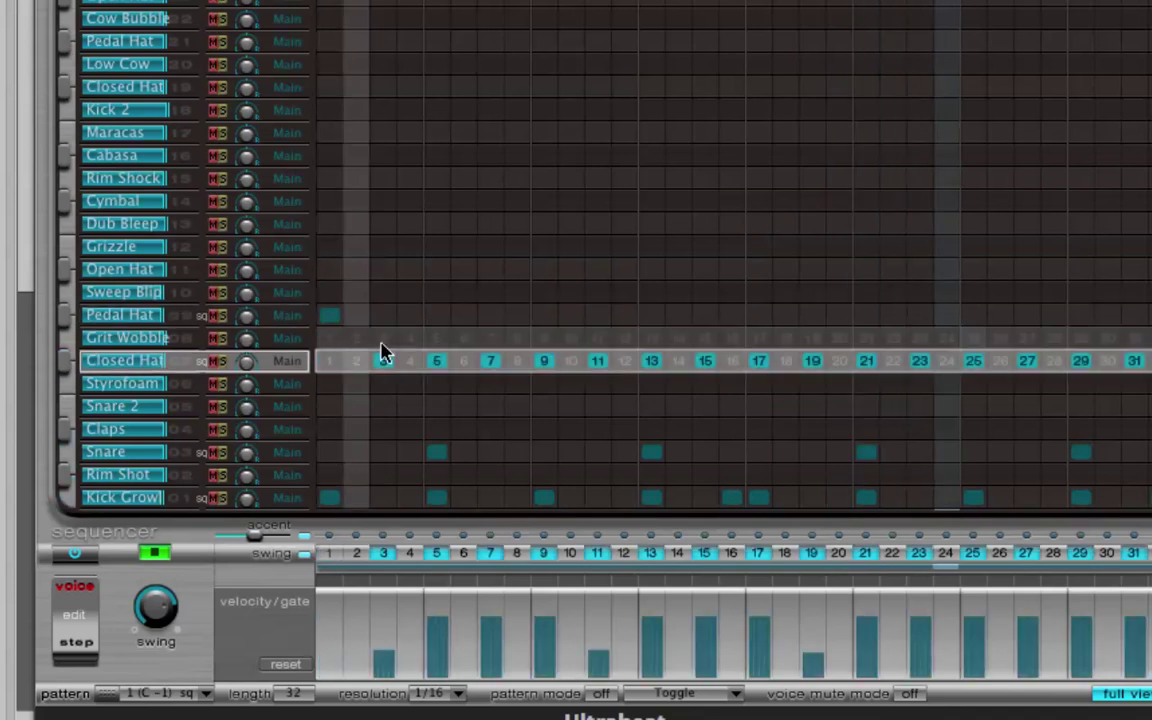
left_click(435, 330)
left_click(438, 361)
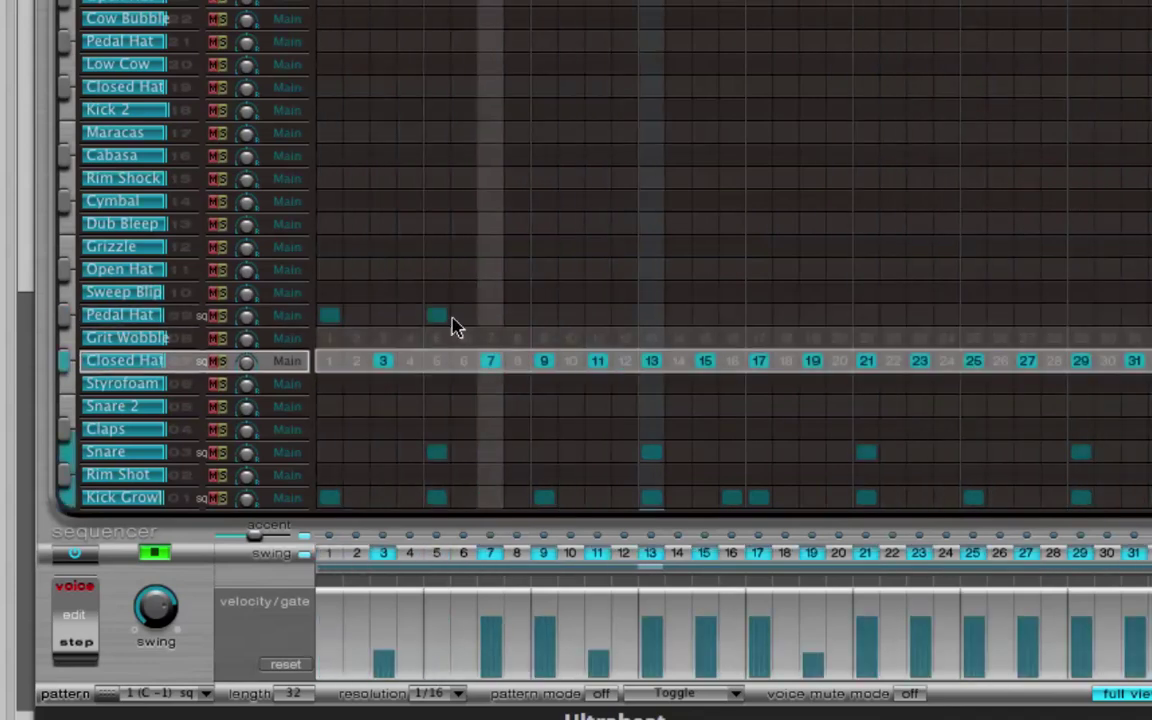
left_click(382, 272)
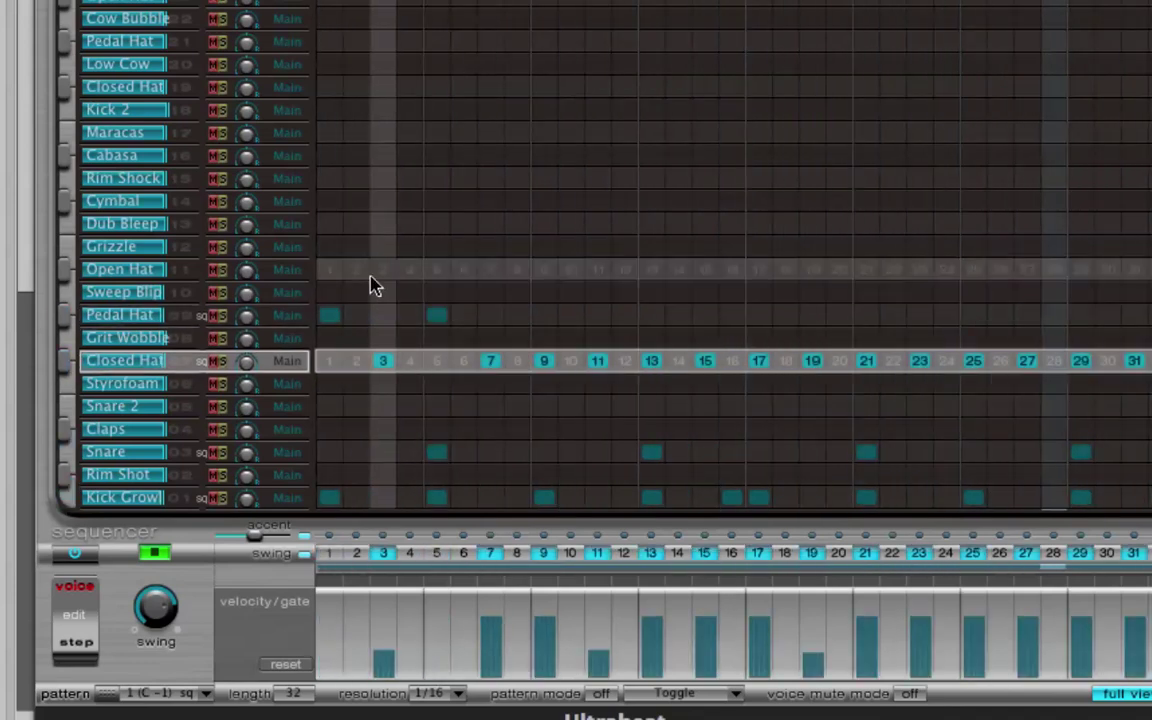
left_click(388, 360)
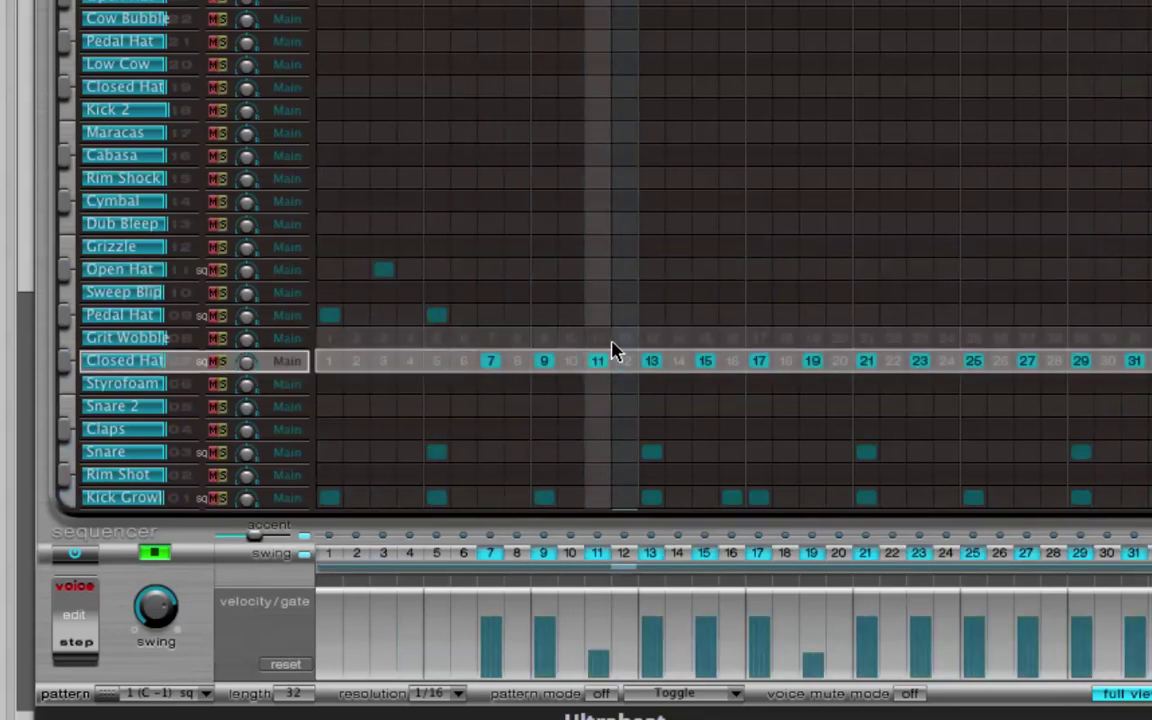
- Replace the Closed Hat hits on steps 13 and 17 with Pedal Hat hits, and the one on step 15 with Open Hat
left_click(651, 315)
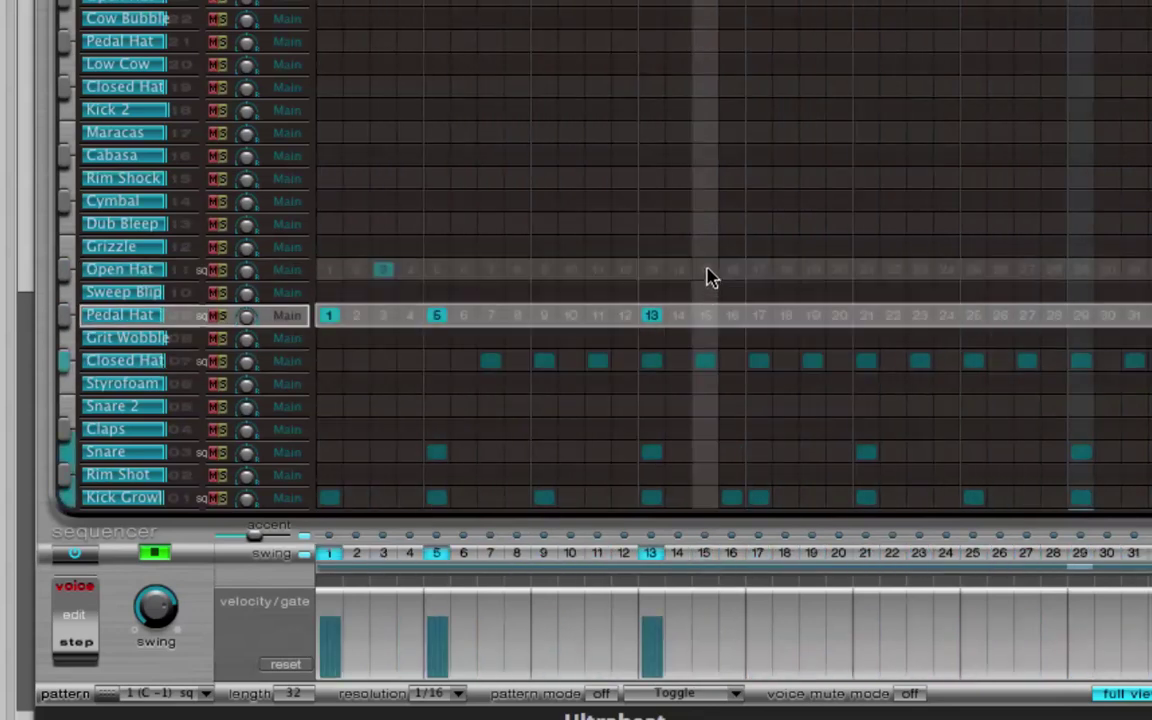
left_click(705, 270)
left_click(758, 315)
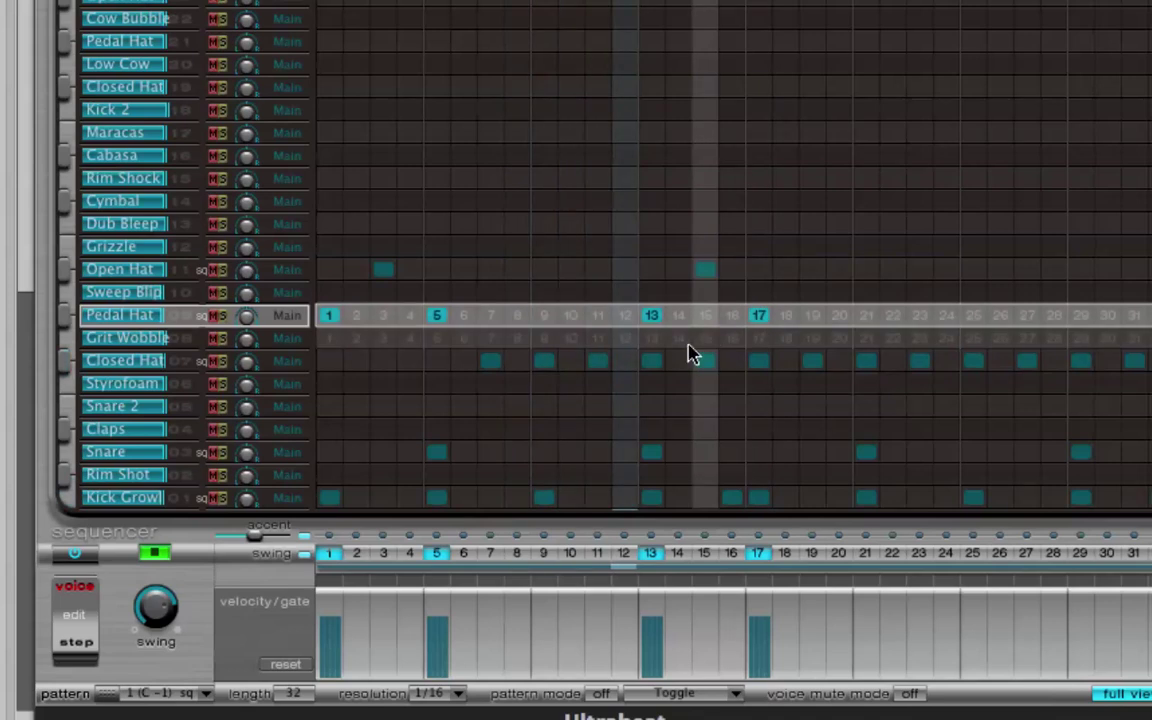
left_click(651, 362)
left_click(705, 362)
left_click(758, 362)
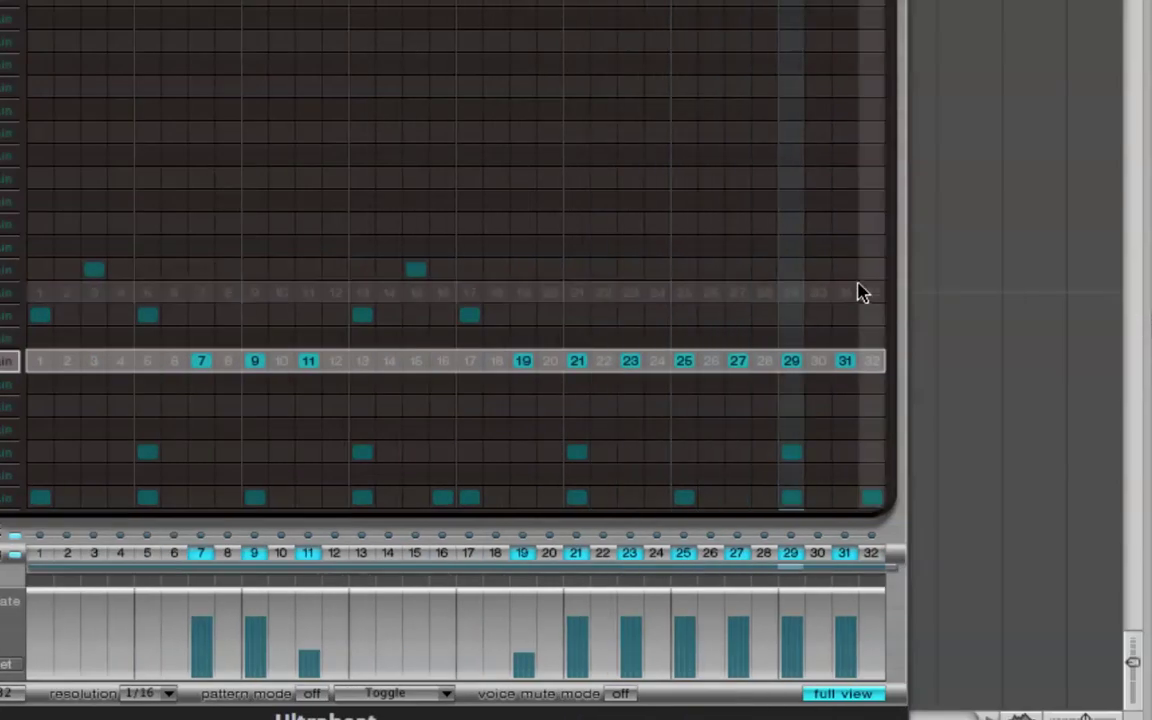
- Replace the Closed Hat hit on step 31 with Open Hat, and the Pedal Hat hit on step 1 with a Cymbal
left_click(846, 280)
left_click(846, 362)
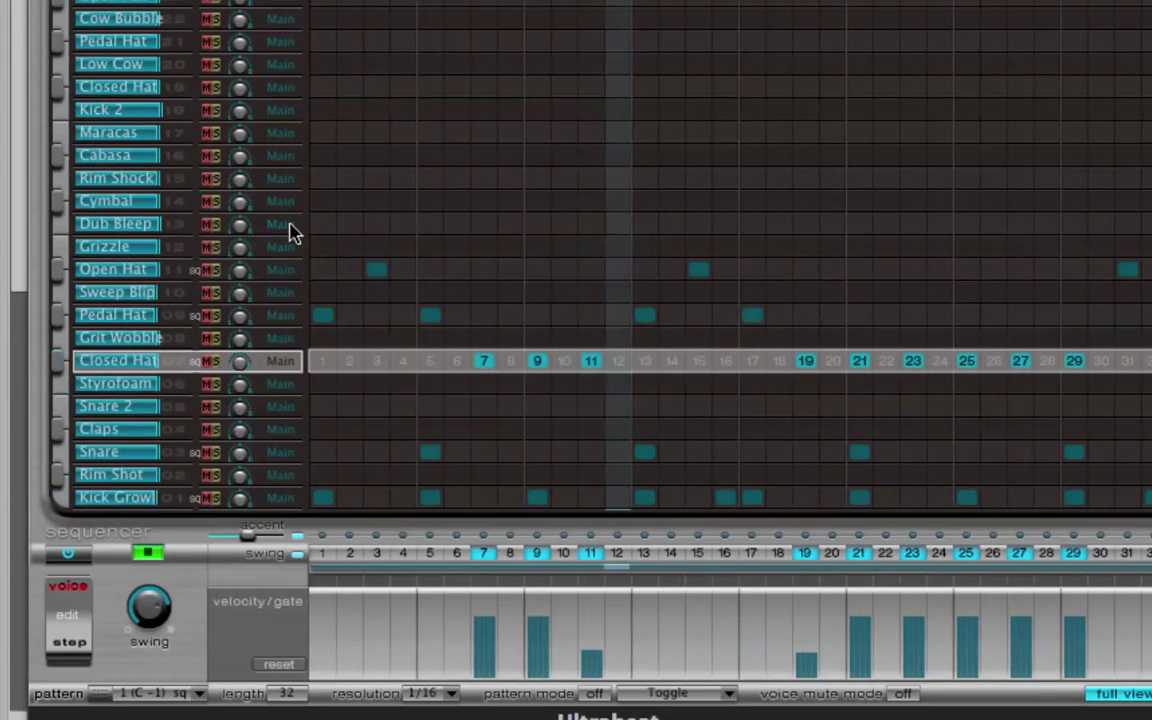
left_click(324, 201)
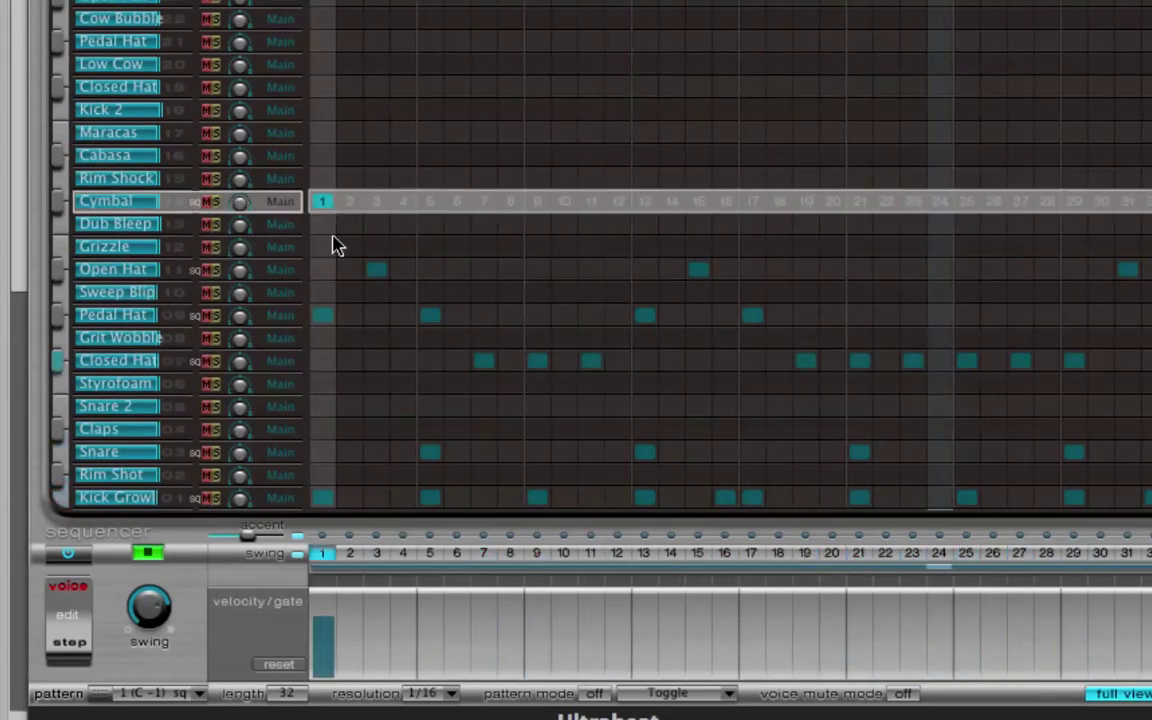
left_click(325, 315)
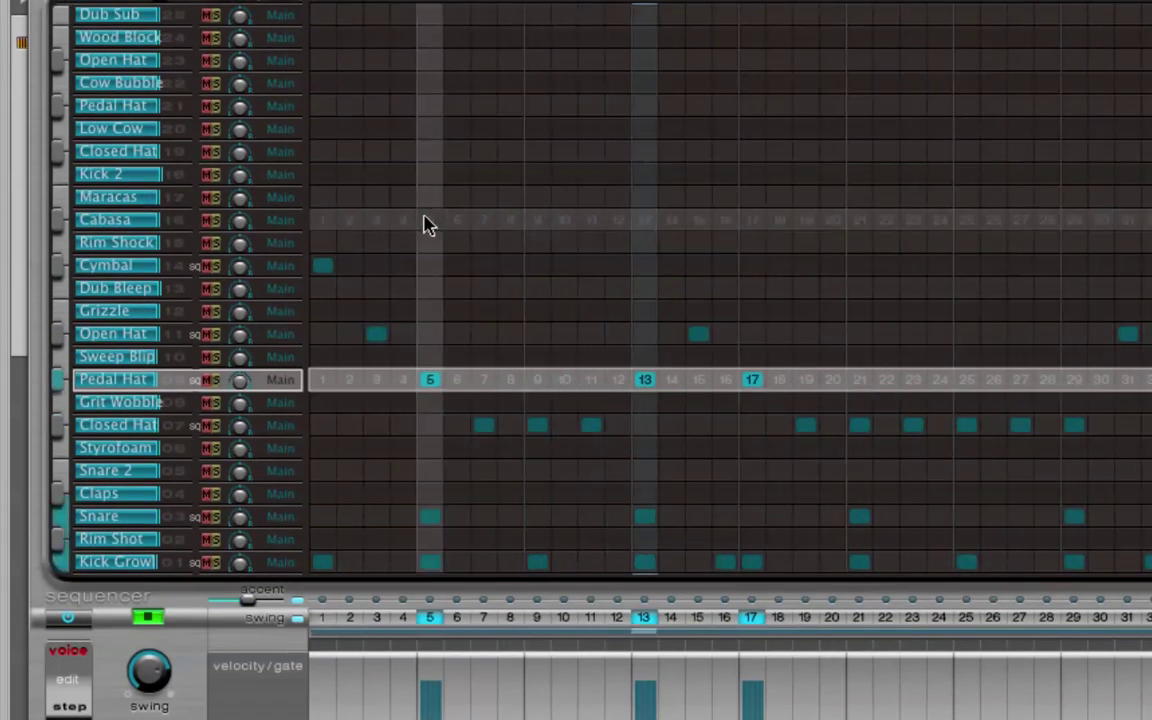
- Place Cabasa hits in groups of three on steps 5–7, 9–11, 17–19 and 25–27
left_click(430, 221)
left_click(457, 221)
left_click(484, 221)
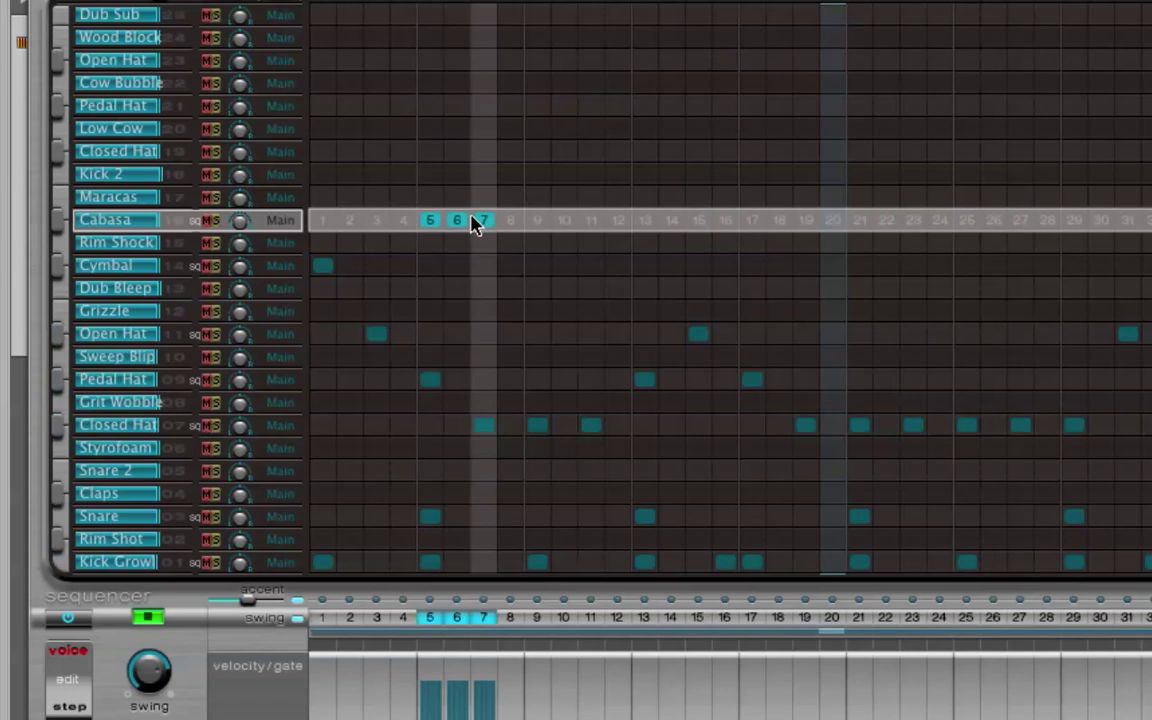
left_click(537, 221)
left_click(564, 221)
left_click(589, 221)
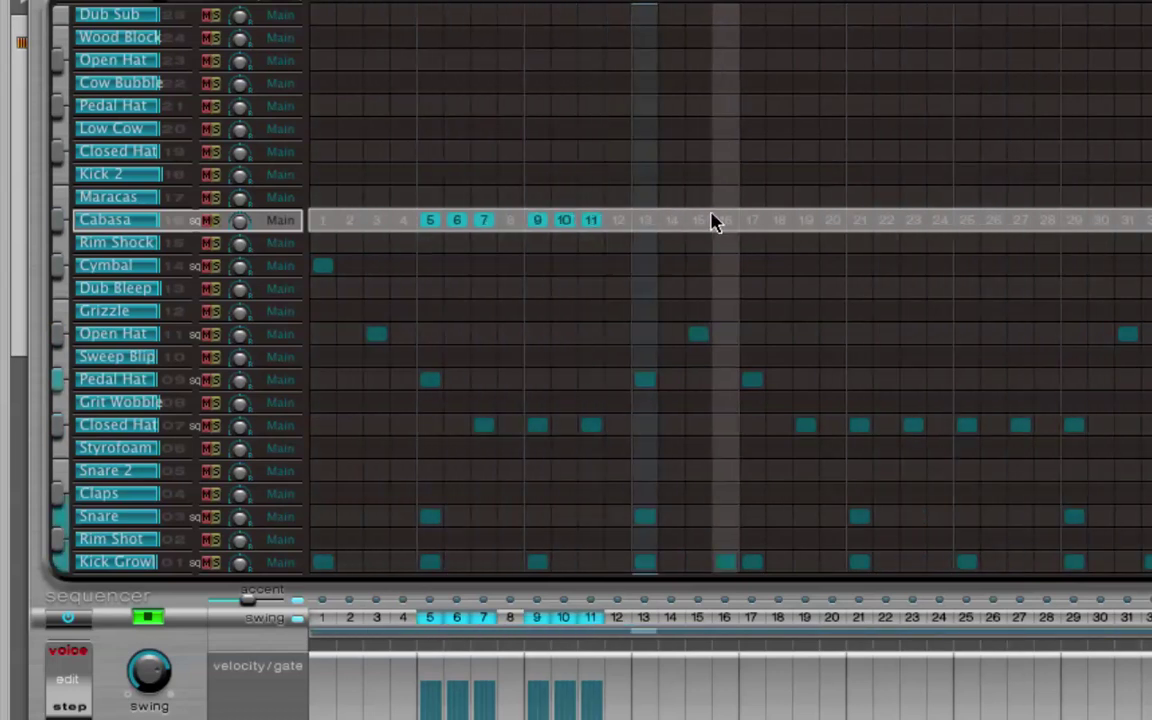
left_click(751, 221)
left_click(778, 221)
left_click(805, 221)
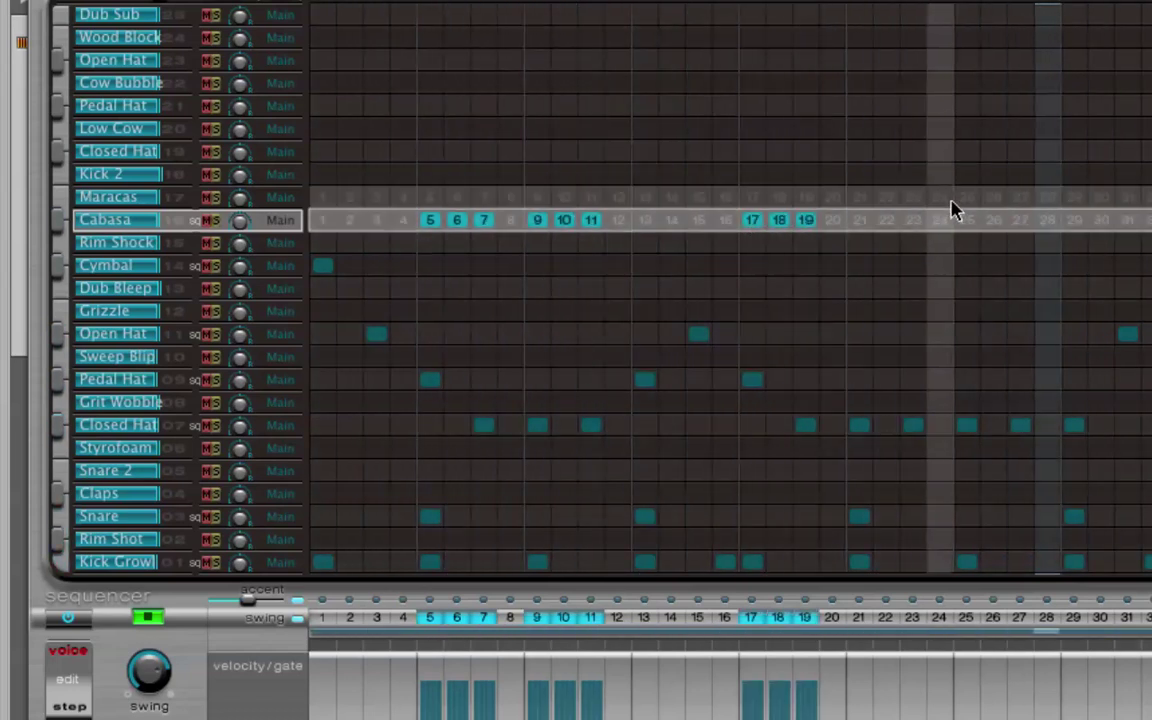
left_click(966, 221)
left_click(993, 221)
left_click(1020, 221)
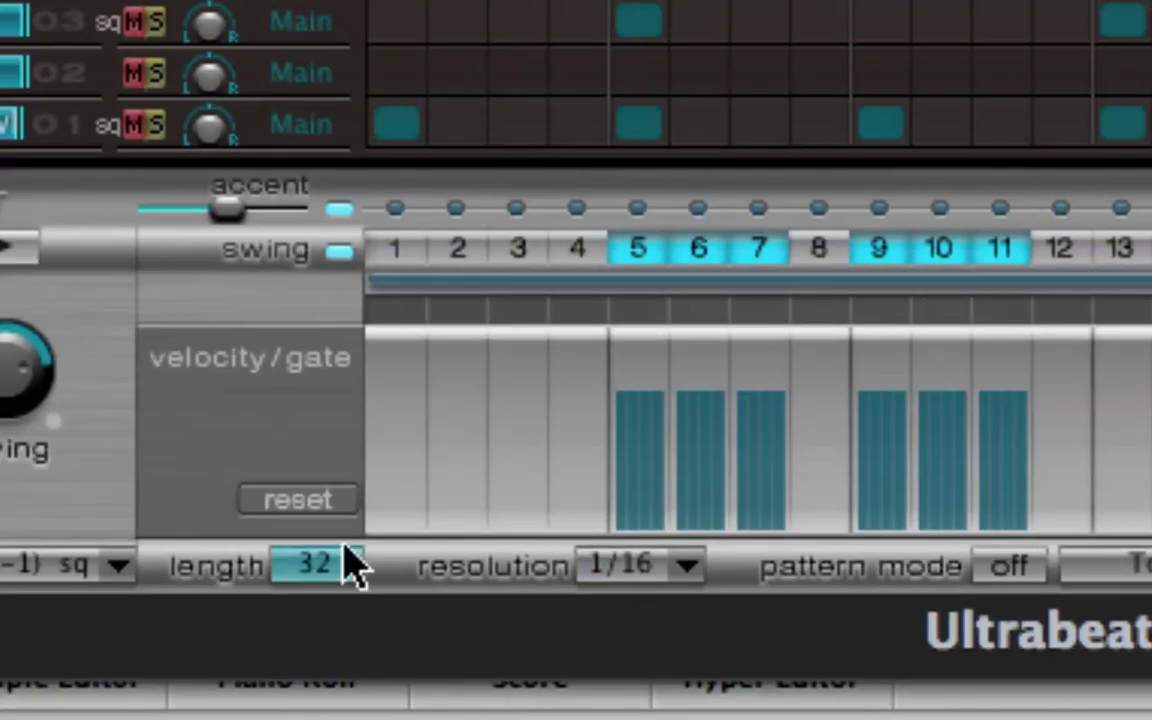
- Review the sequencer's resolution options and pattern length value, leaving 1/16 and 32 in place
left_click(600, 562)
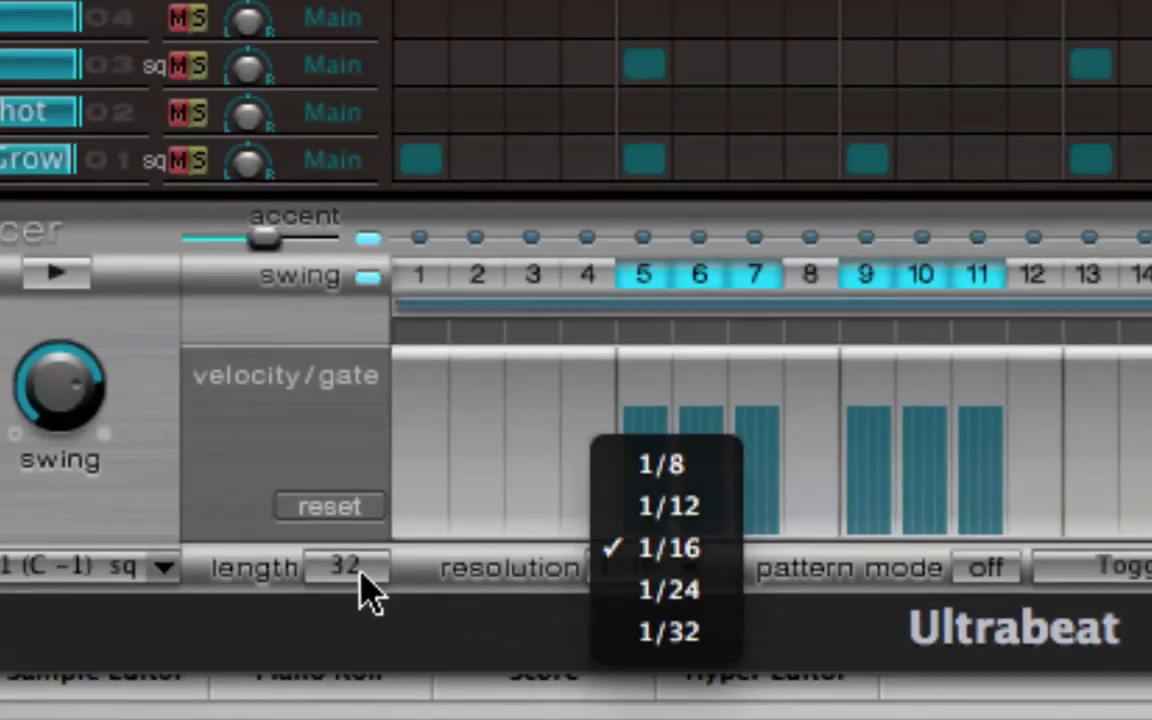
left_click(335, 578)
double_click(358, 578)
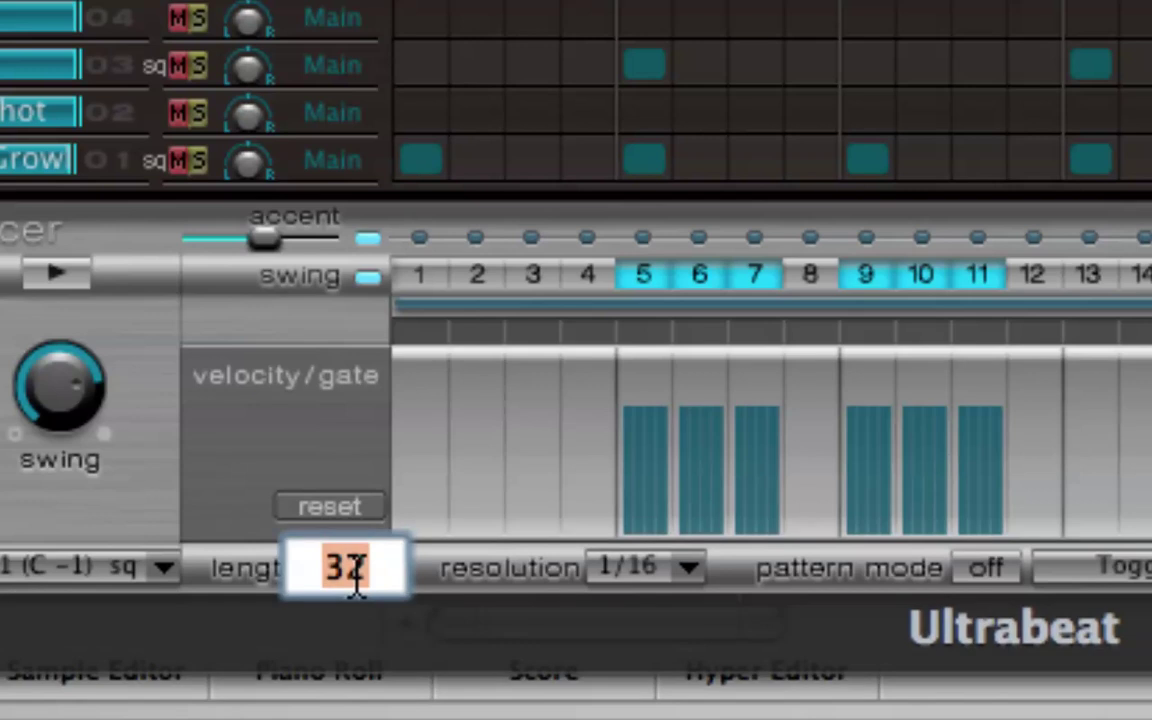
key("Return")
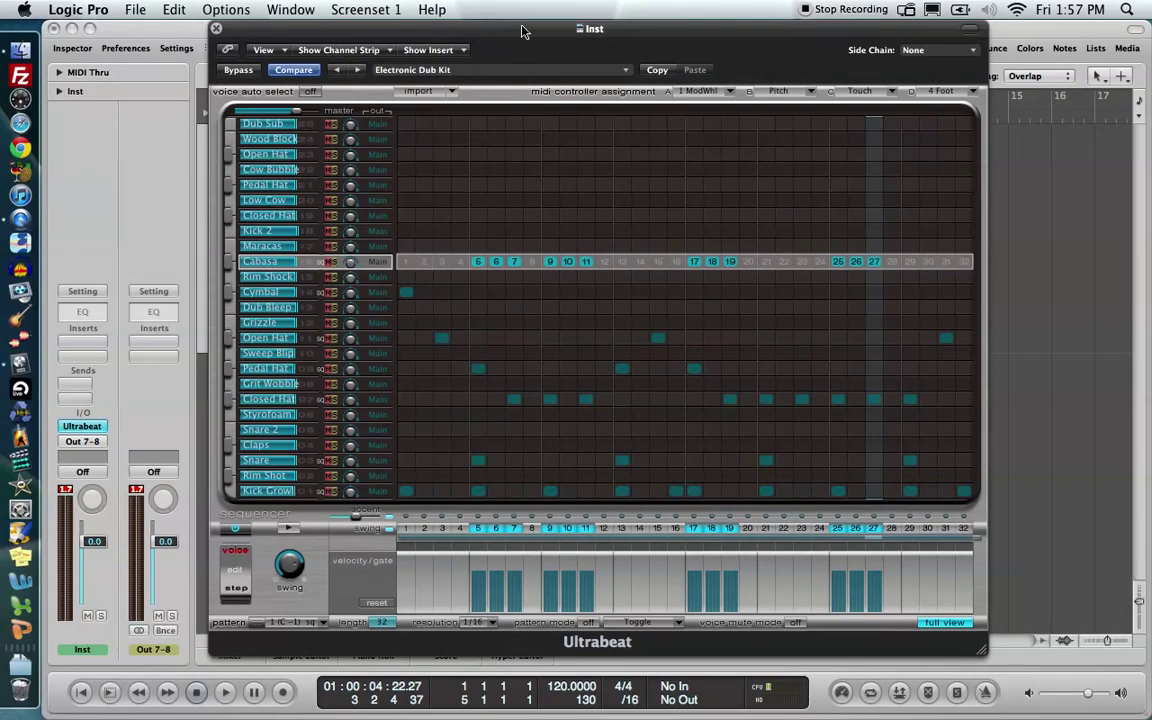
- Place the Ultrabeat pattern as a region at bar 1 of the Inst track, and close Ultrabeat with its sequencer switched off
left_click_drag(570, 33, 934, 29)
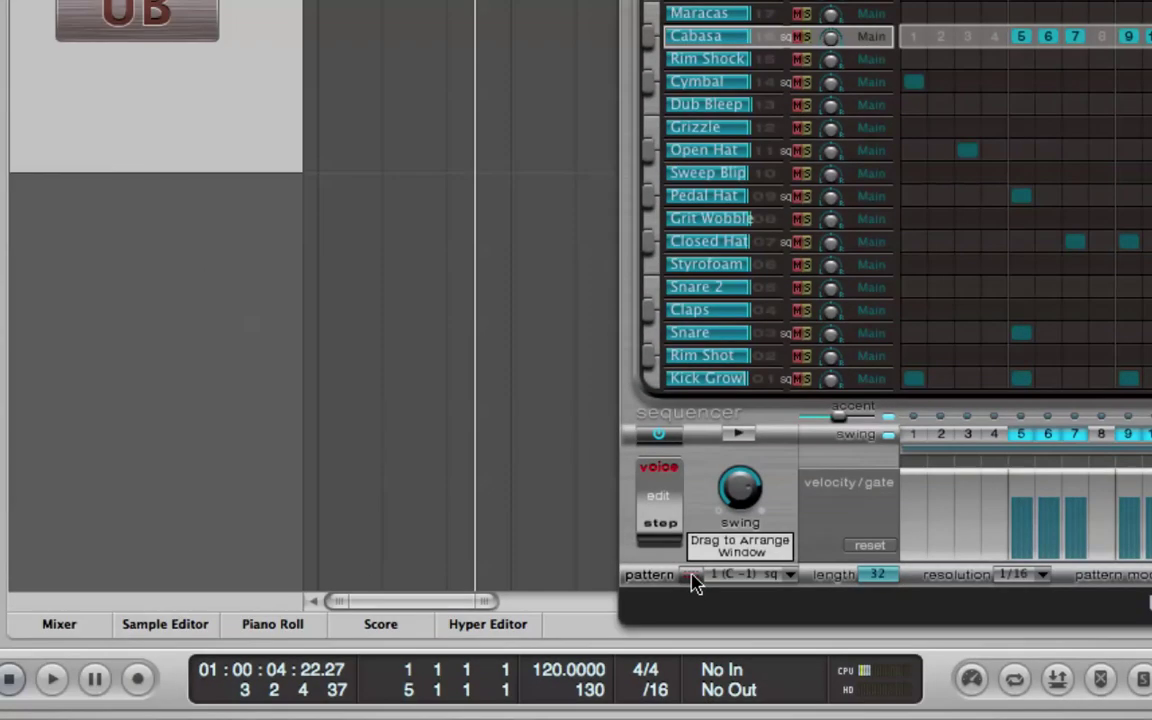
left_click_drag(692, 582, 352, 92)
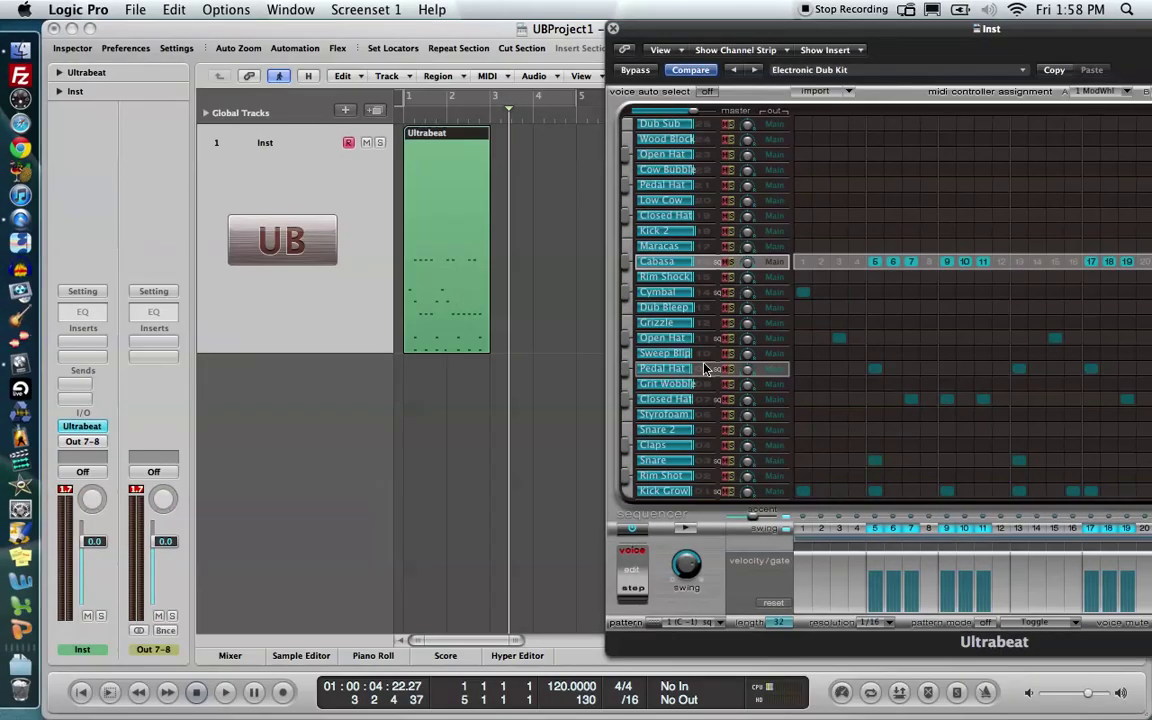
left_click(627, 533)
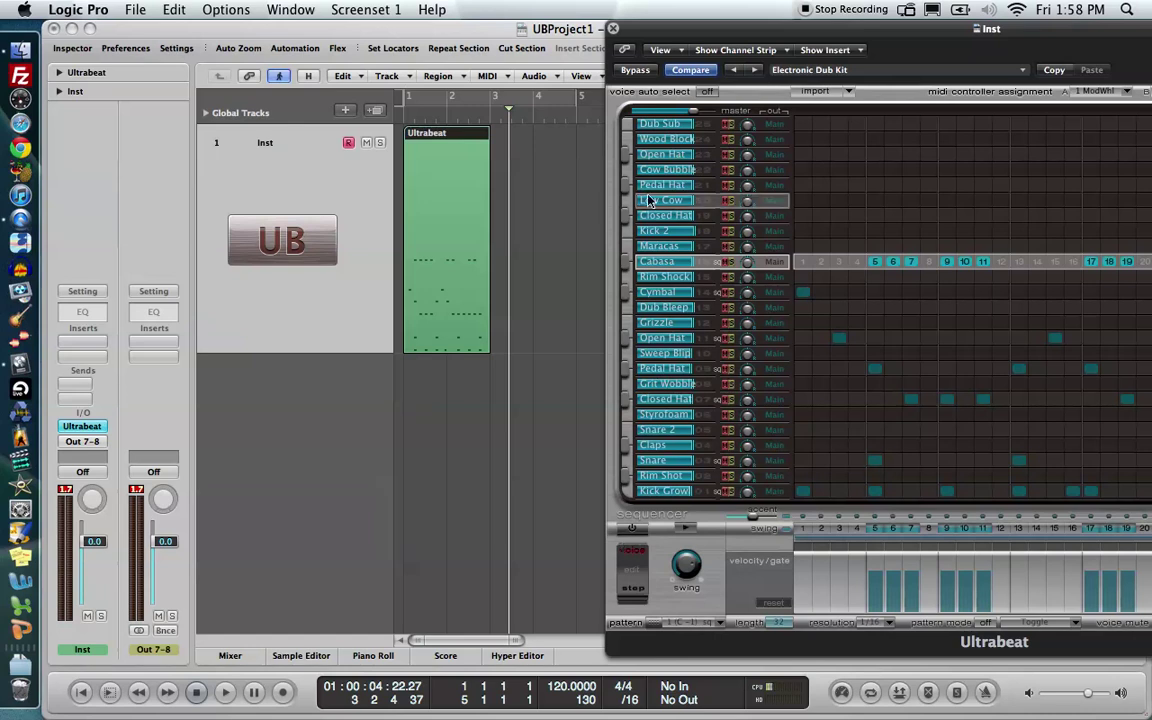
left_click(614, 29)
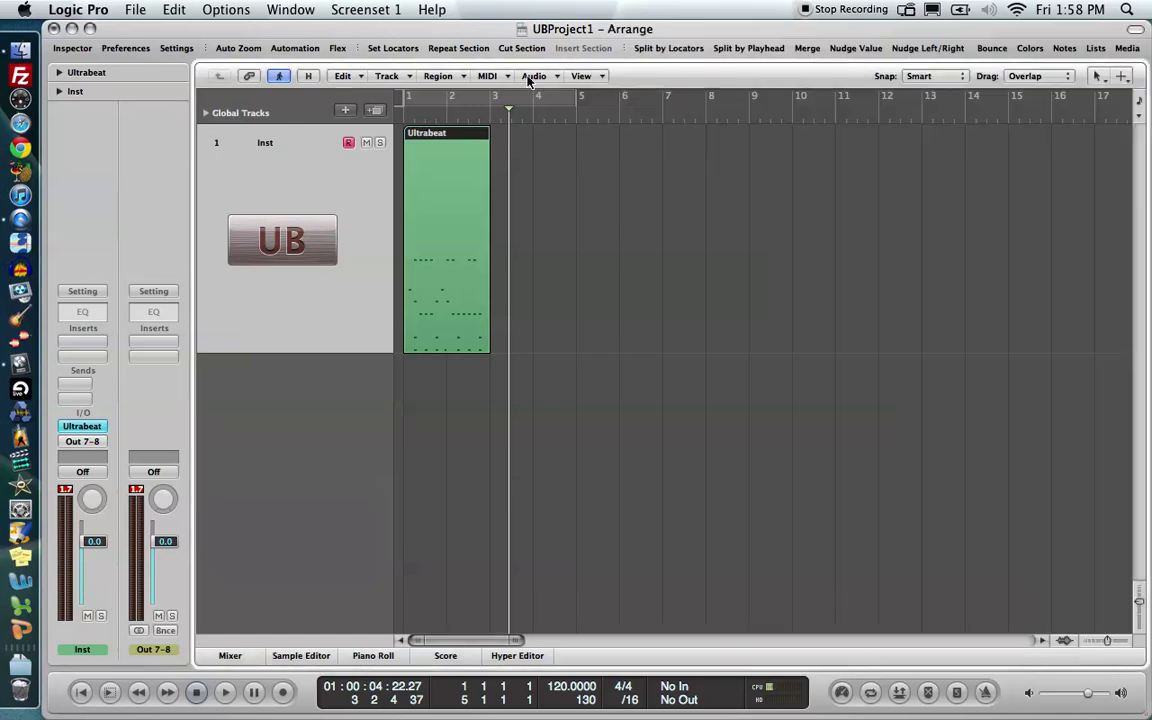
- Play the Ultrabeat region back from bar 1 and stop once it has finished
left_click(404, 118)
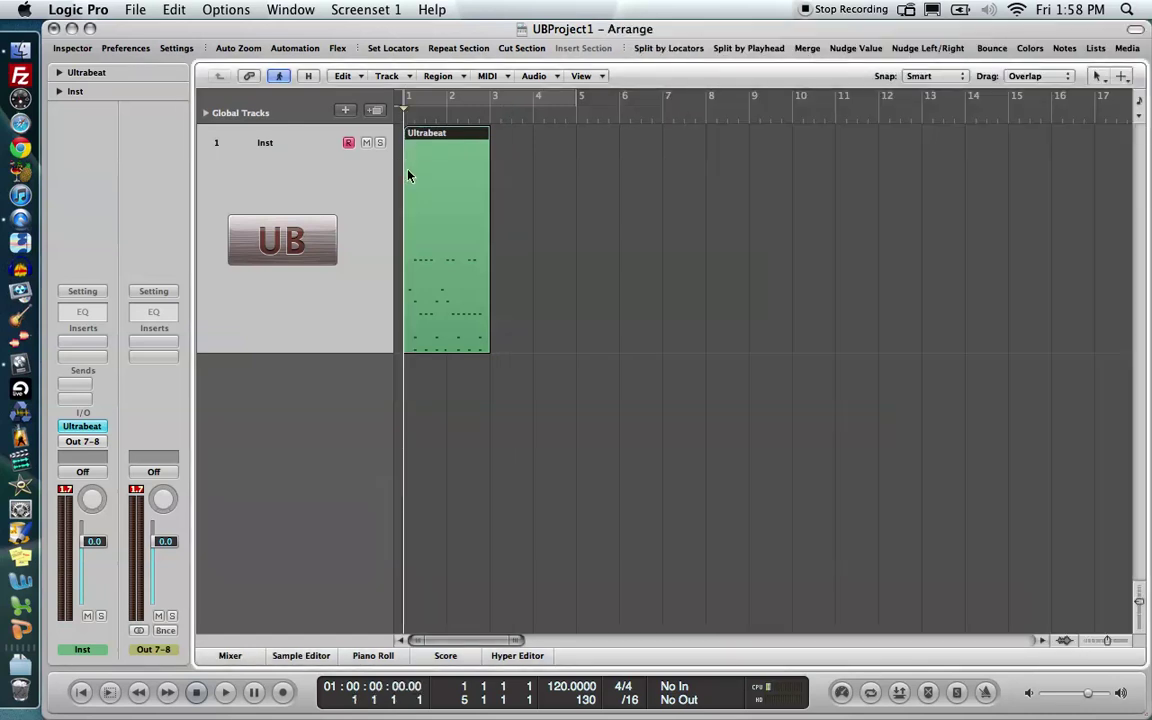
left_click(514, 154)
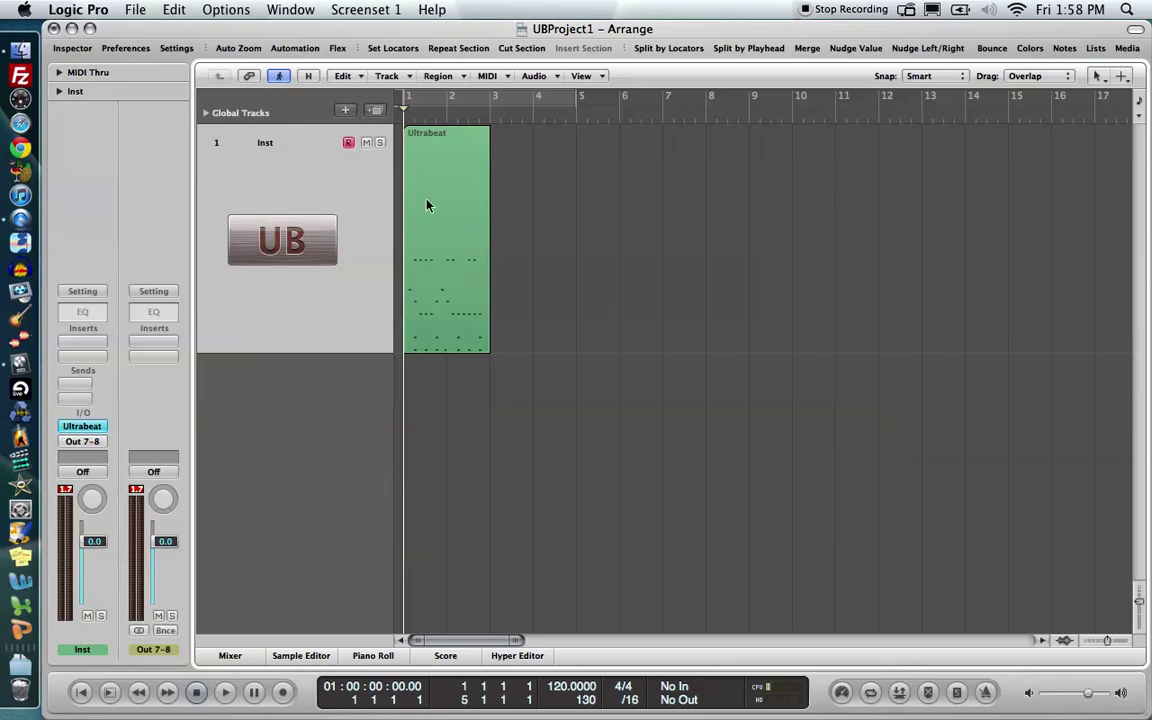
key("space")
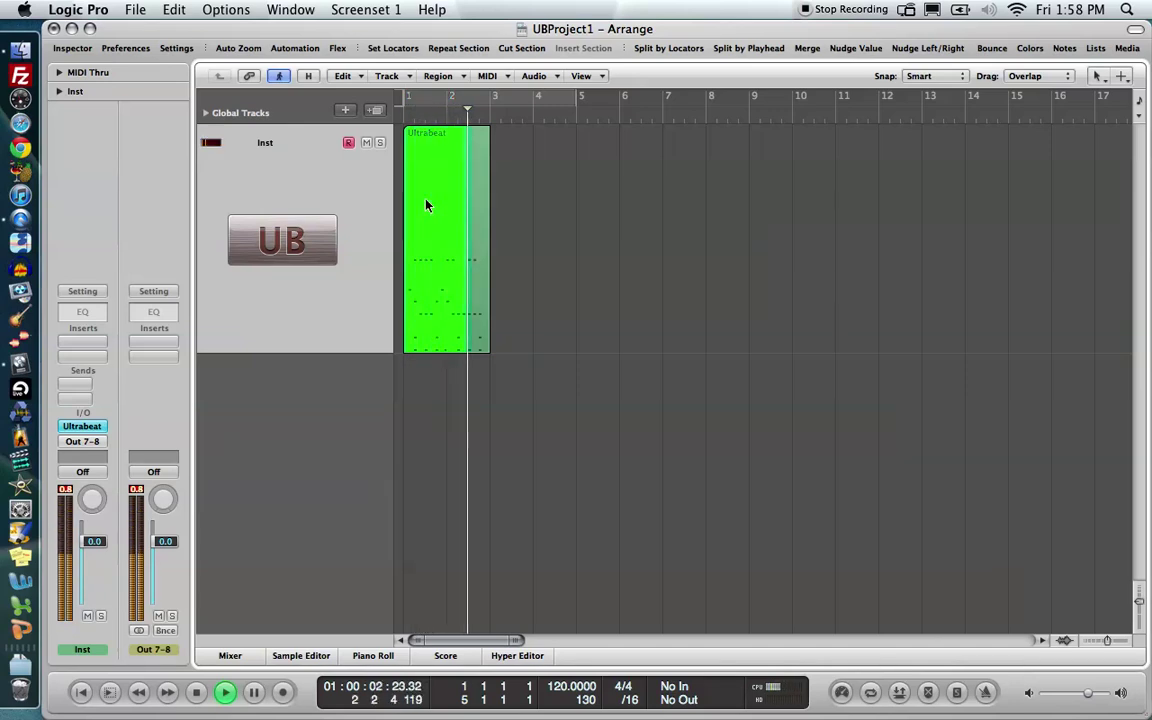
key("space")
left_click(530, 176)
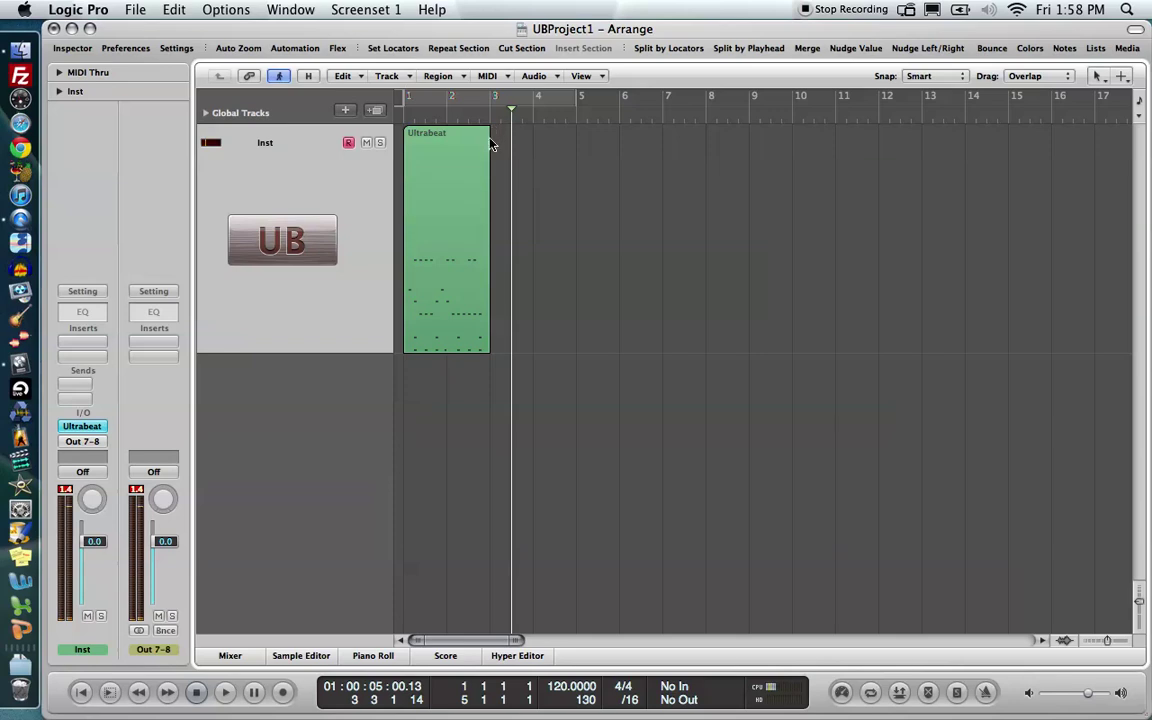
- Loop the Ultrabeat region out to bar 9, and view its notes briefly in the Piano Roll
left_click_drag(487, 141, 748, 178)
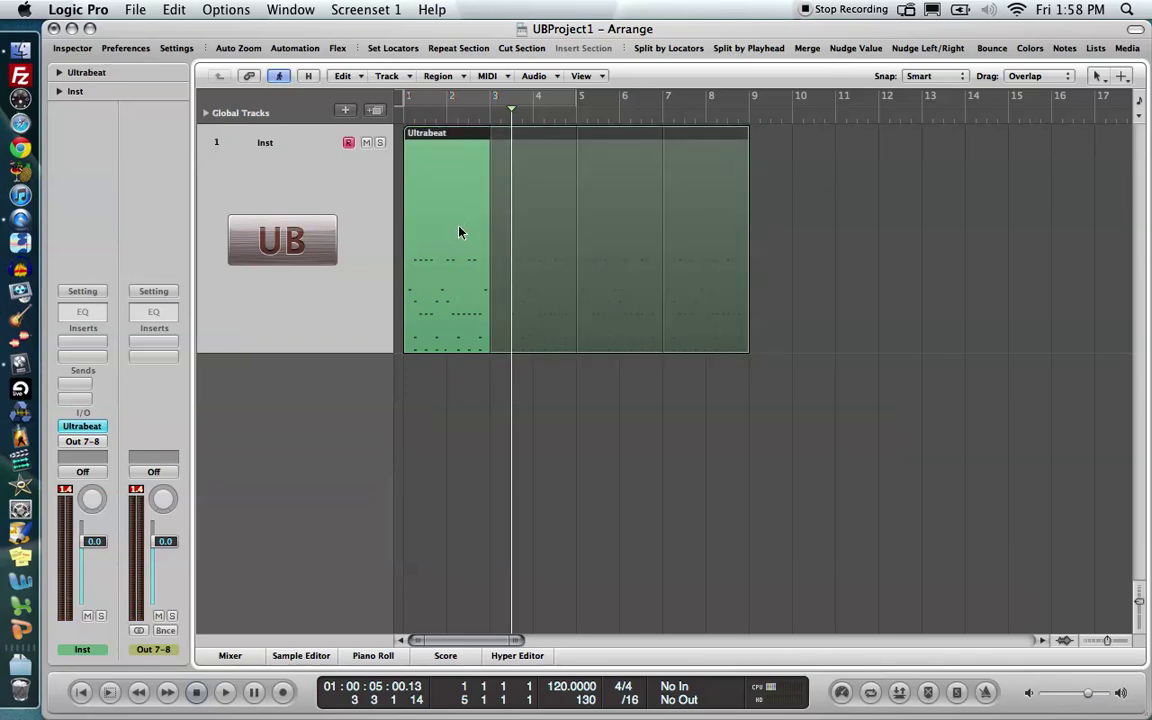
double_click(459, 232)
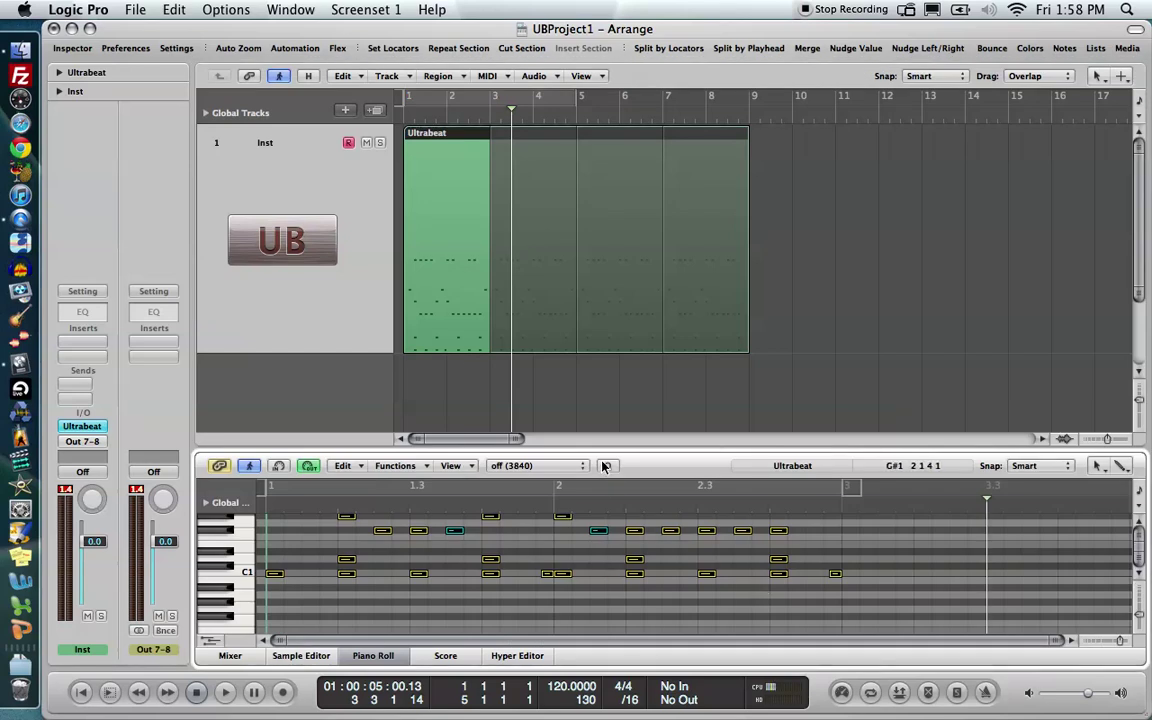
left_click_drag(601, 452, 595, 598)
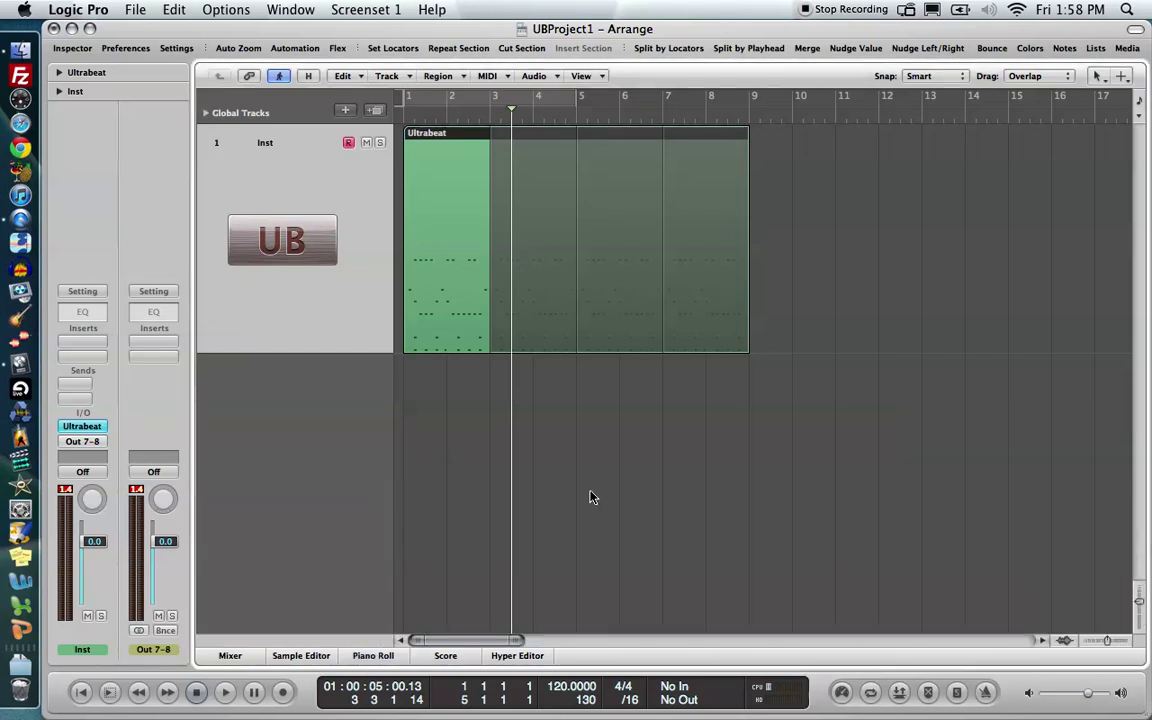
left_click(448, 486)
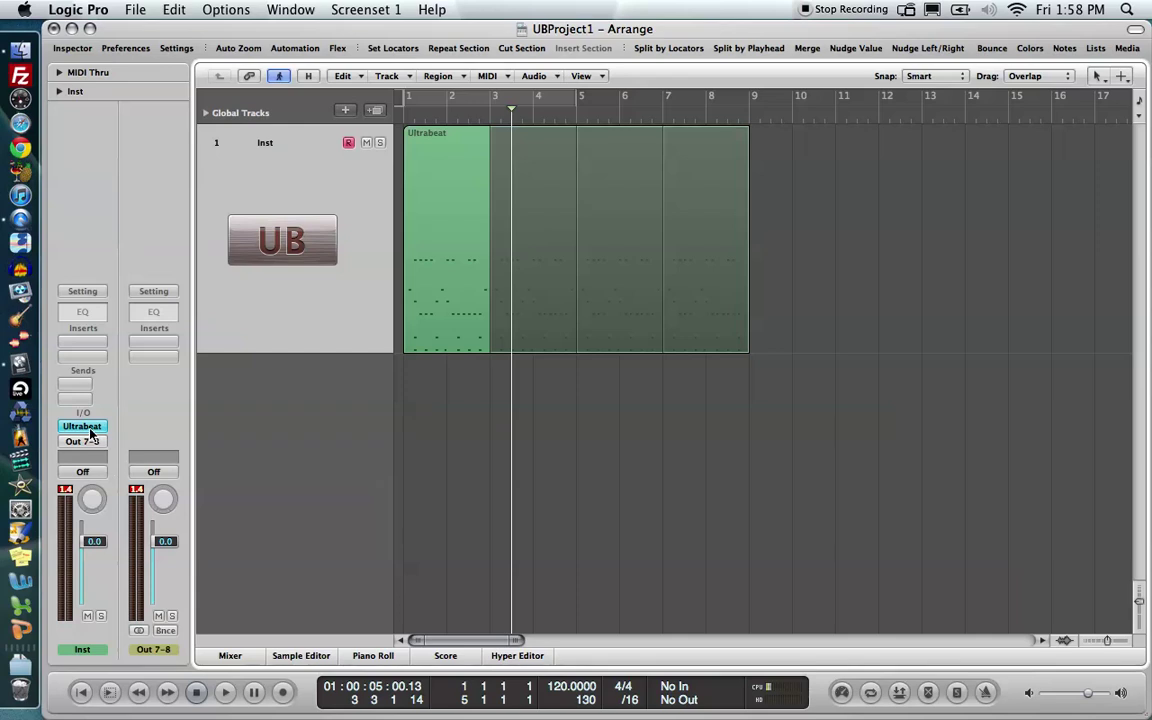
- Delete the looped Ultrabeat region from the arrangement and reopen the Ultrabeat window for the Inst track
left_click(408, 288)
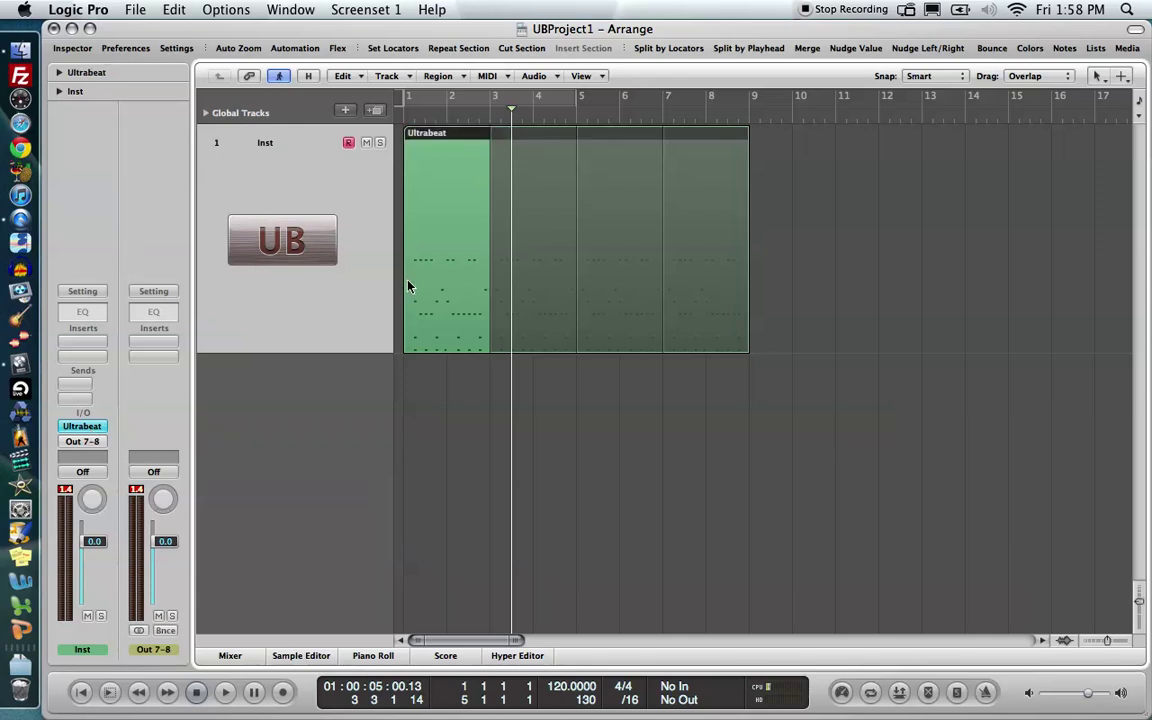
key("Delete")
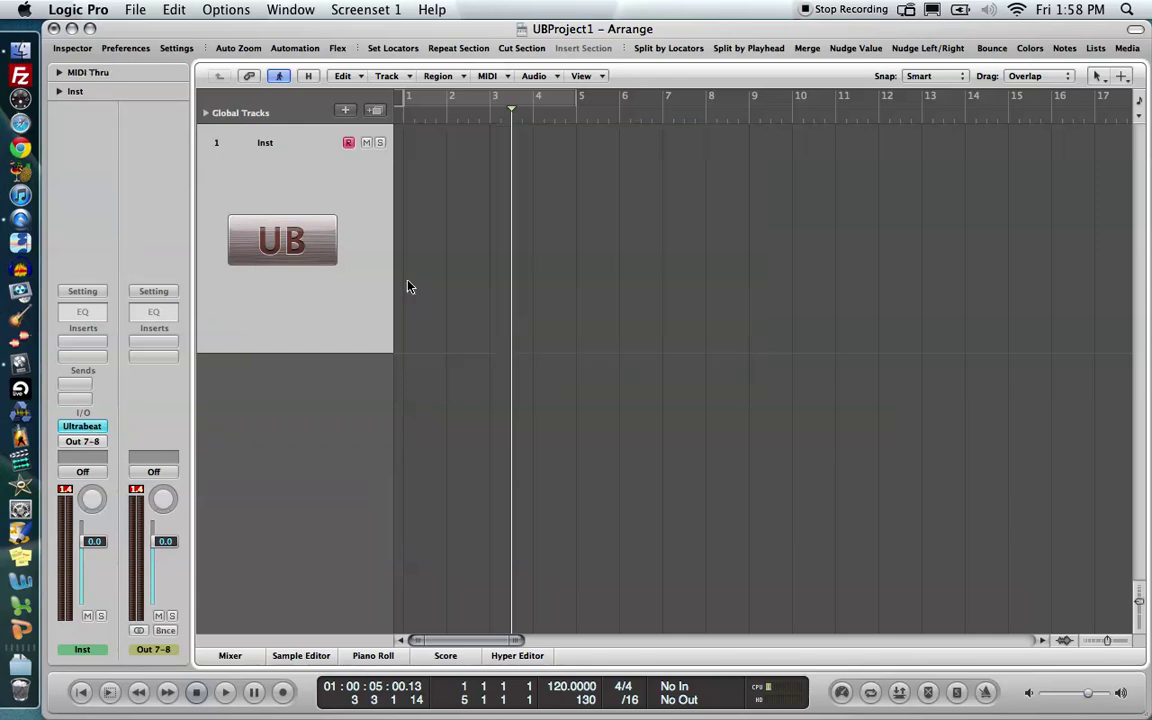
left_click(83, 428)
left_click_drag(720, 30, 630, 34)
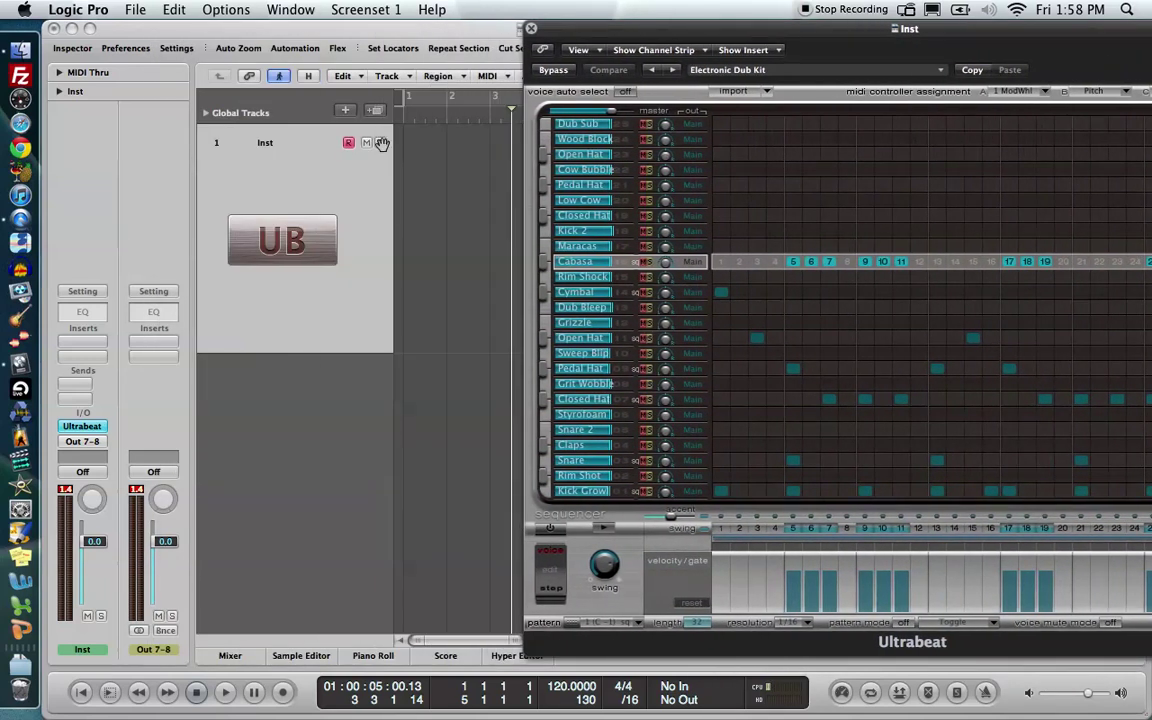
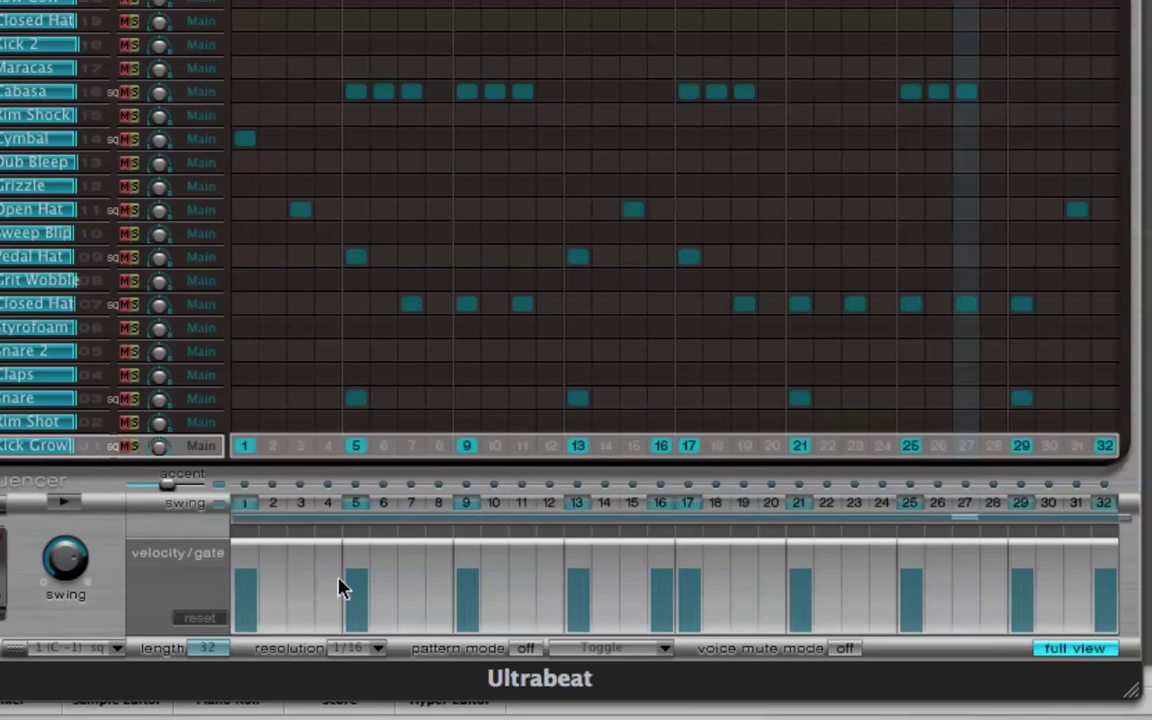
- Try out velocity and gate on Kick Growl steps 1 and 5, extending step 5's gate to 16 and shortening it again
mouse_move(250, 606)
left_mouse_down()
mouse_move(249, 566)
mouse_move(245, 683)
mouse_move(255, 578)
mouse_move(252, 677)
mouse_move(254, 595)
left_mouse_up()
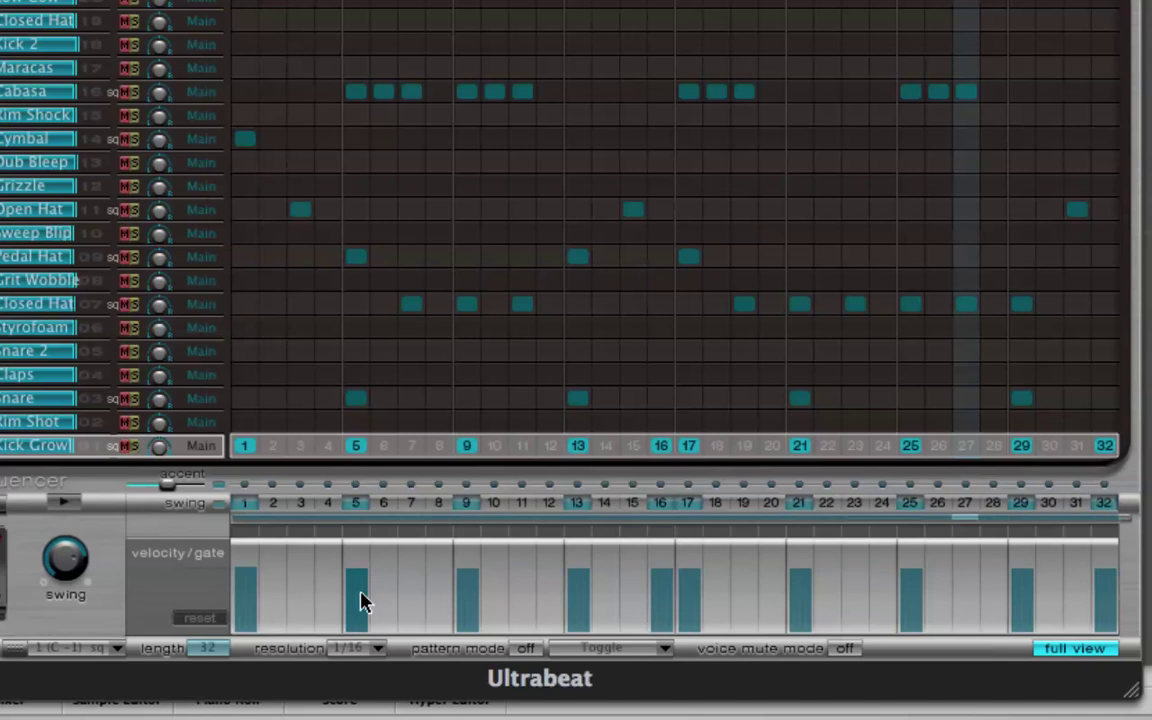
left_click_drag(362, 601, 448, 600)
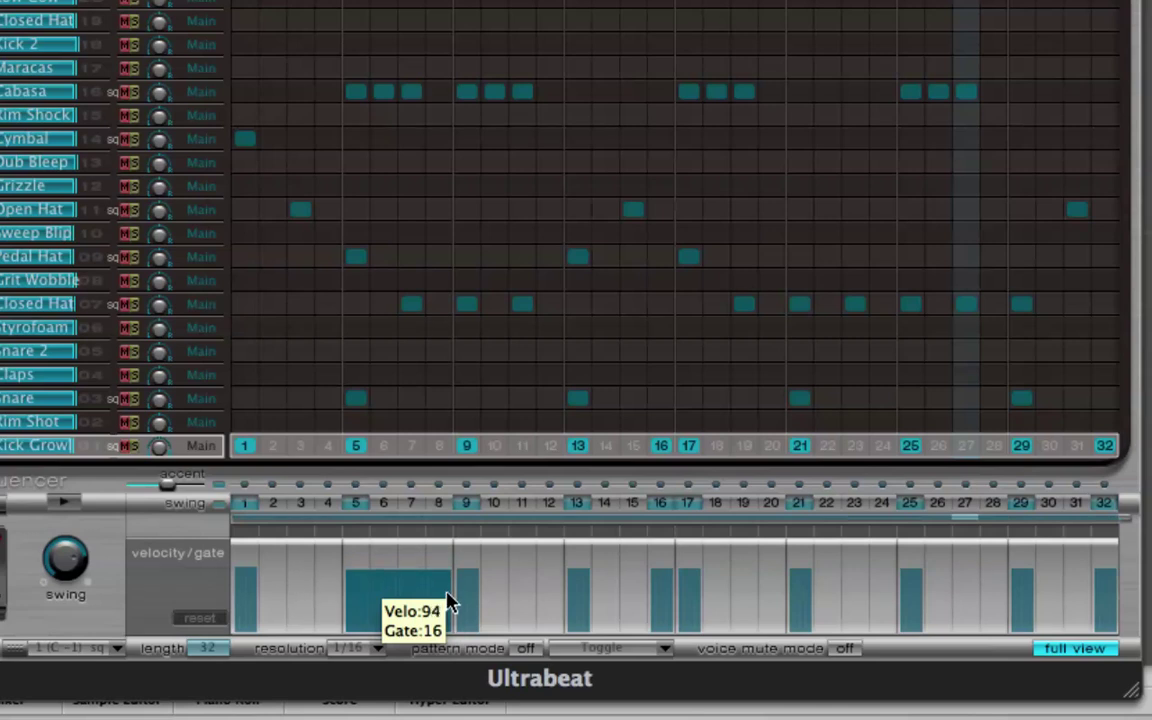
left_click_drag(448, 600, 448, 600)
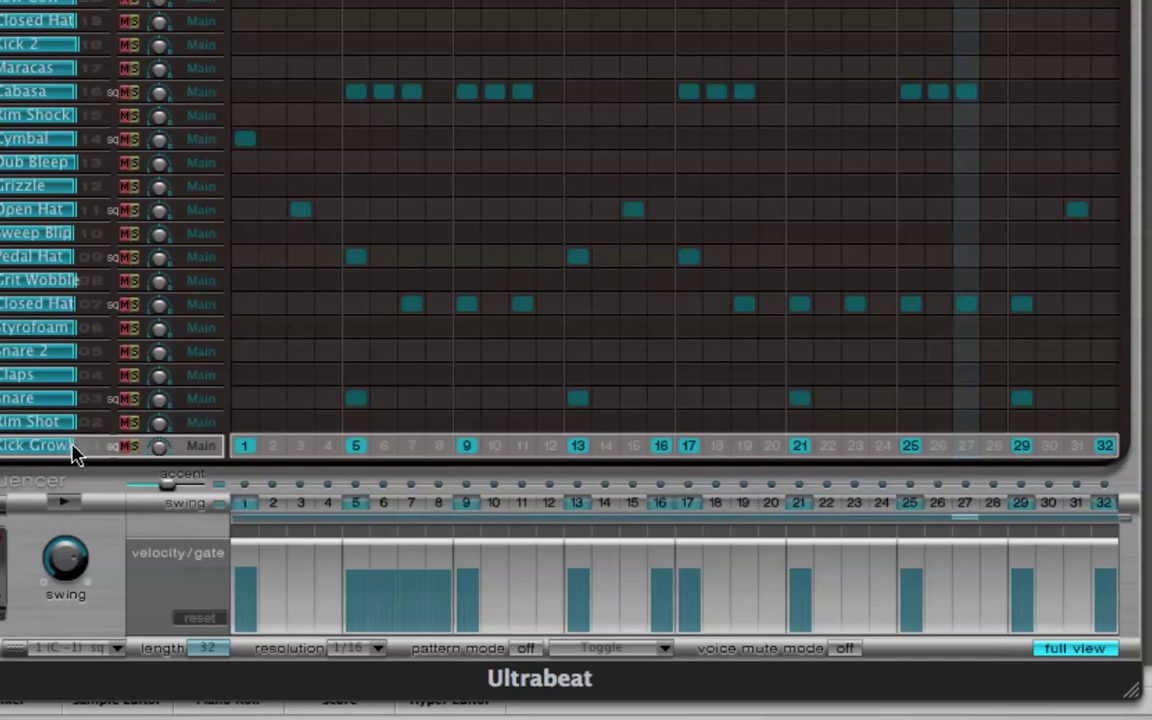
left_click_drag(432, 586, 362, 588)
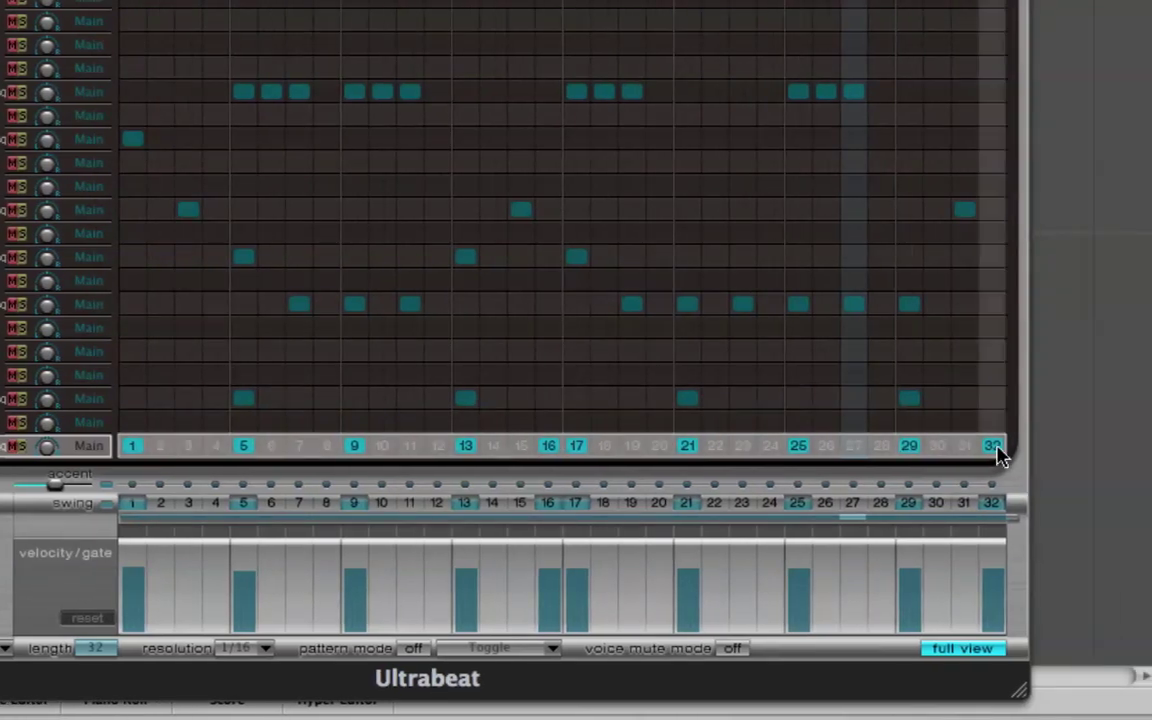
- Lower the velocity of the Kick Growl hits on steps 16 and 32
left_click_drag(548, 591, 550, 612)
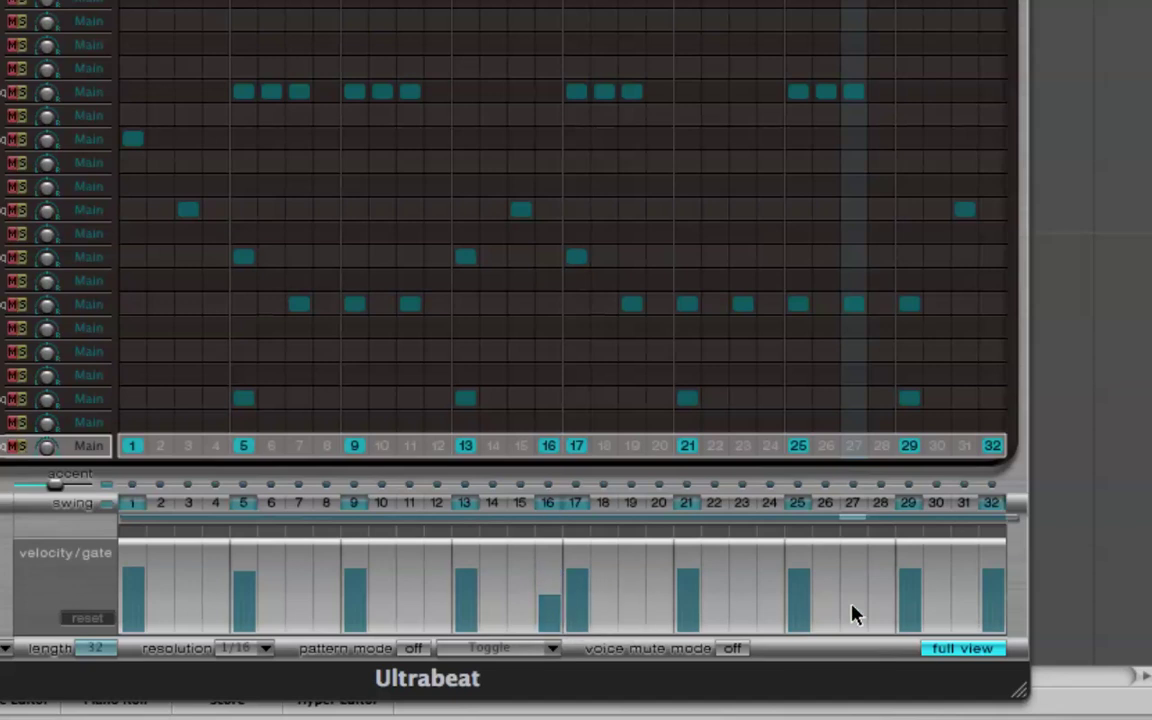
left_click_drag(1000, 598, 1000, 620)
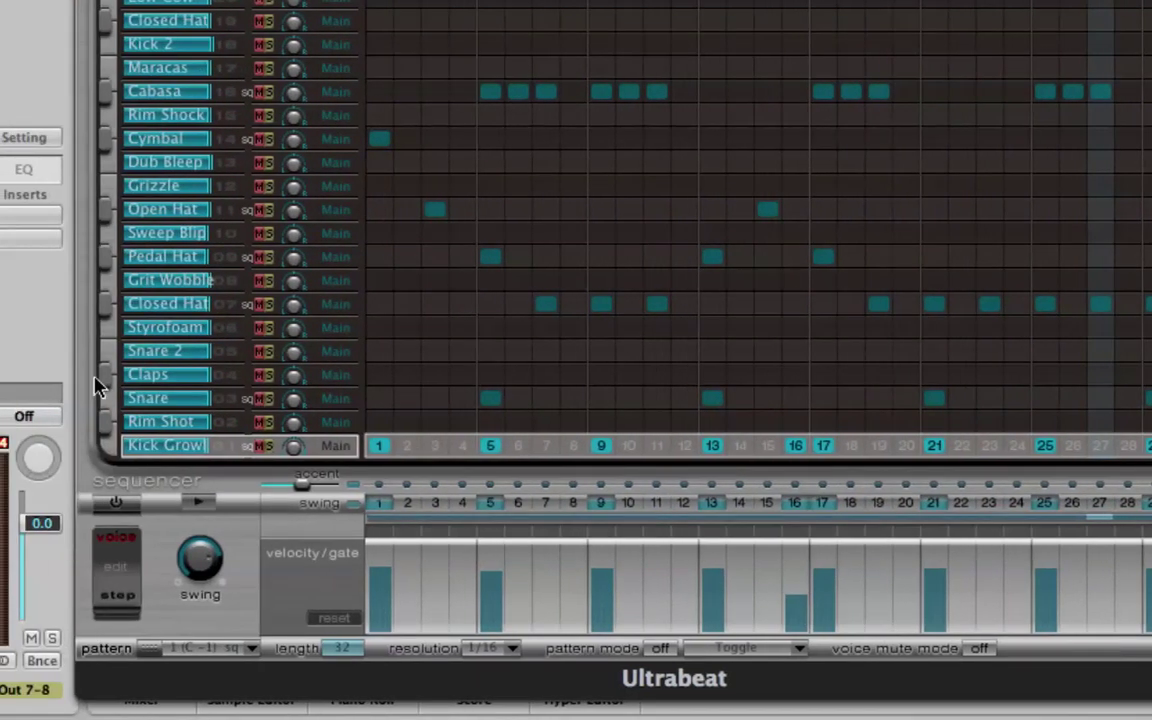
- Reduce the Closed Hat velocities on steps 7, 11, 19, 23 and 27 to about two thirds of the neighbouring hits
left_click(231, 312)
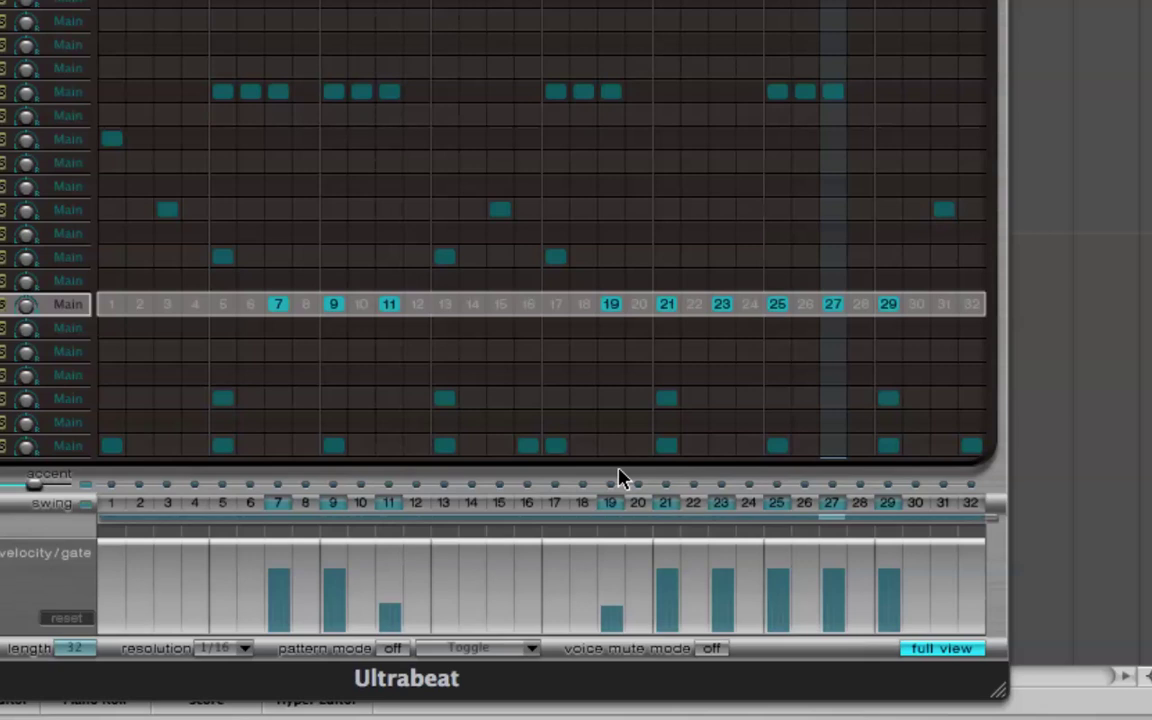
left_click_drag(278, 591, 278, 612)
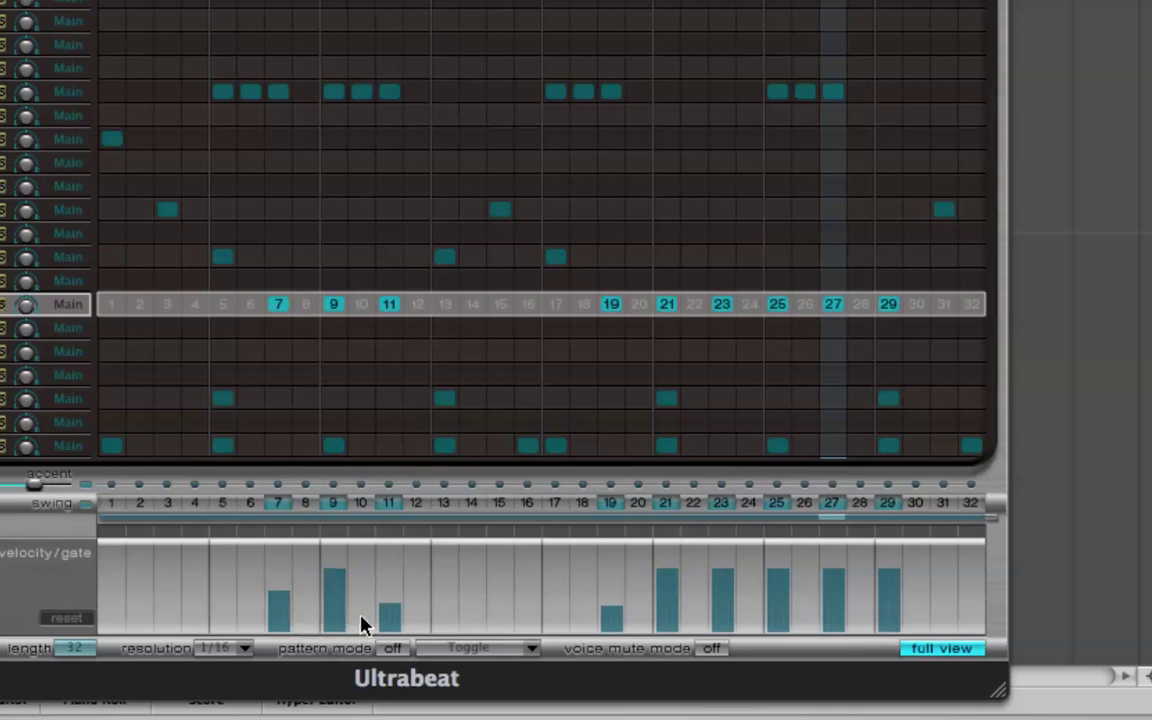
left_click_drag(388, 632, 391, 617)
left_click_drag(610, 625, 610, 600)
left_click_drag(717, 609, 721, 618)
left_click_drag(835, 603, 836, 617)
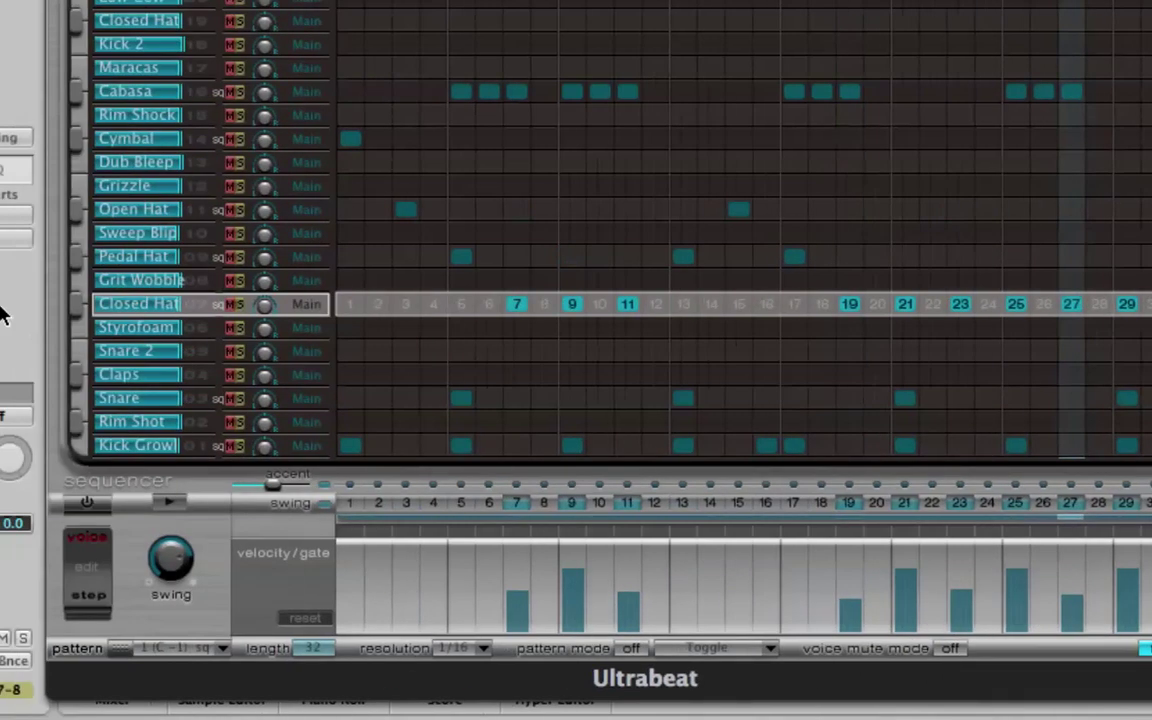
- Lower the velocity of the middle Cabasa hit in each group of three, on steps 6, 10, 18 and 26
left_click(190, 92)
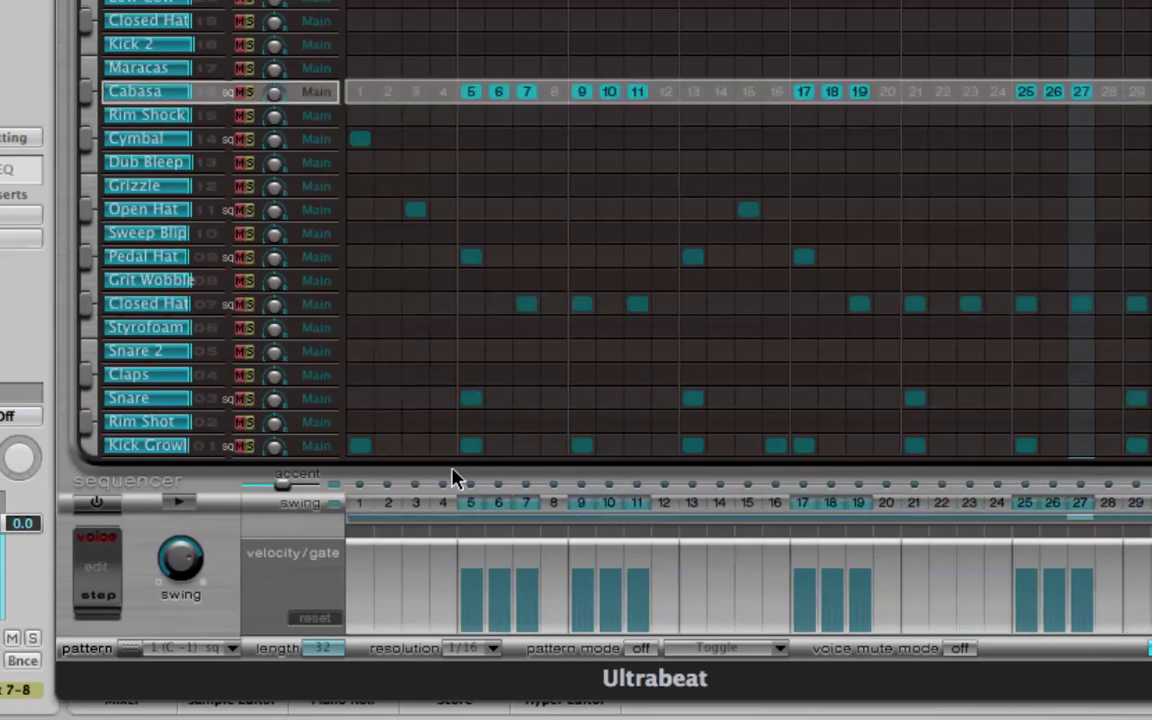
left_click_drag(504, 584, 504, 612)
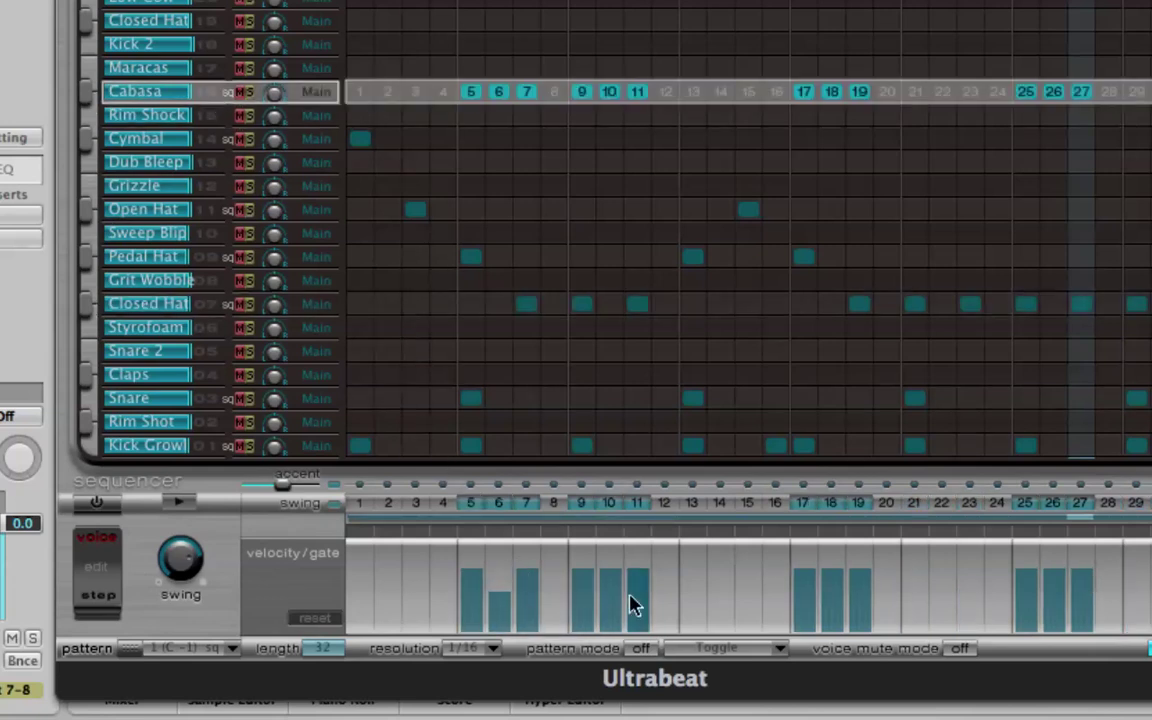
left_click_drag(612, 596, 620, 625)
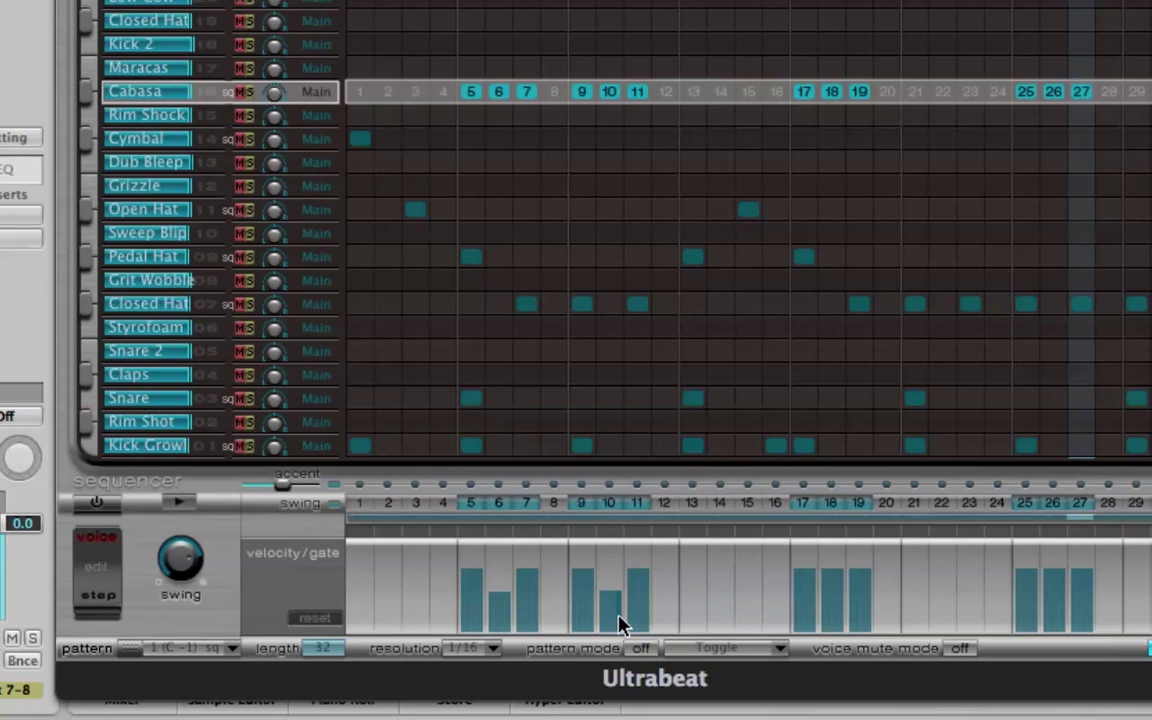
left_click_drag(836, 607, 838, 618)
left_click_drag(1057, 614, 1059, 630)
- Vary the Cabasa velocities with Alter Vel, and slightly lower the hits on steps 7, 9, 17 and 19
right_click(932, 606)
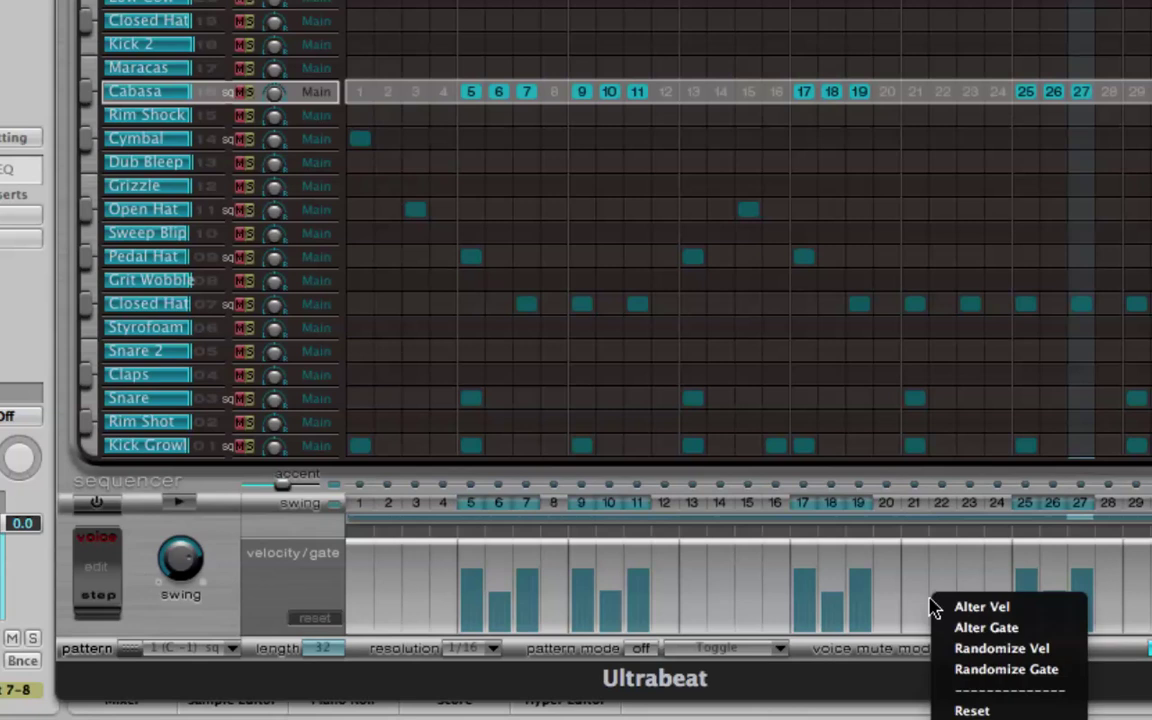
left_click(948, 608)
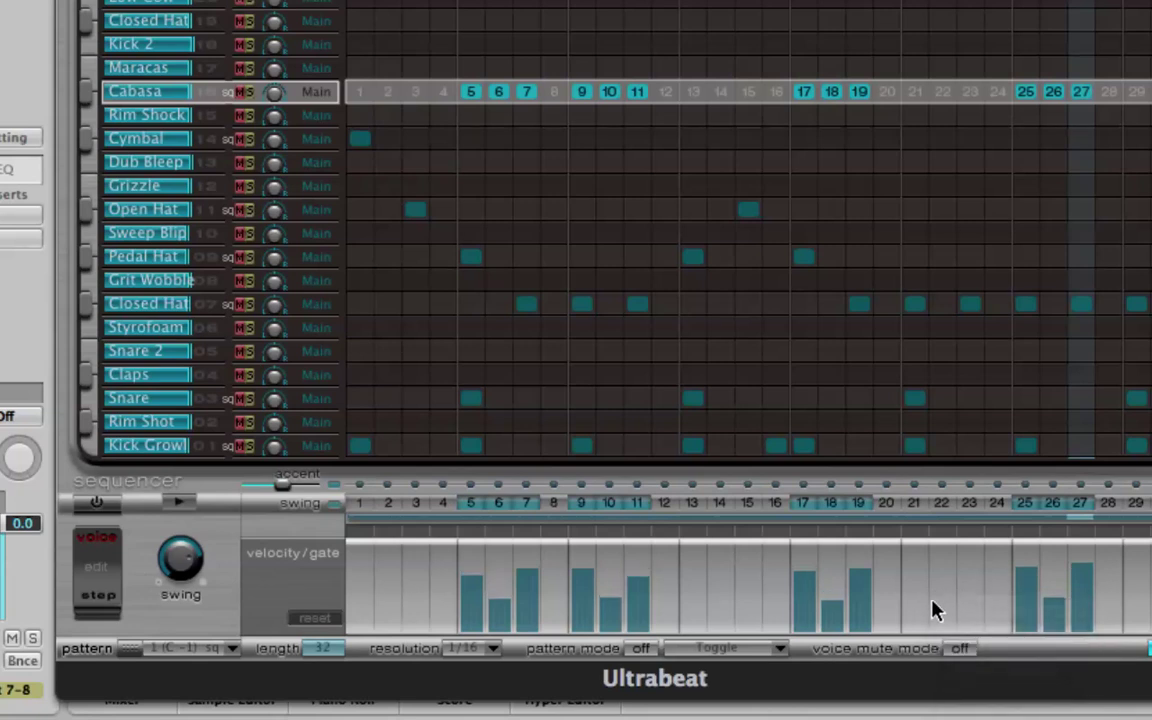
left_click_drag(859, 589, 810, 604)
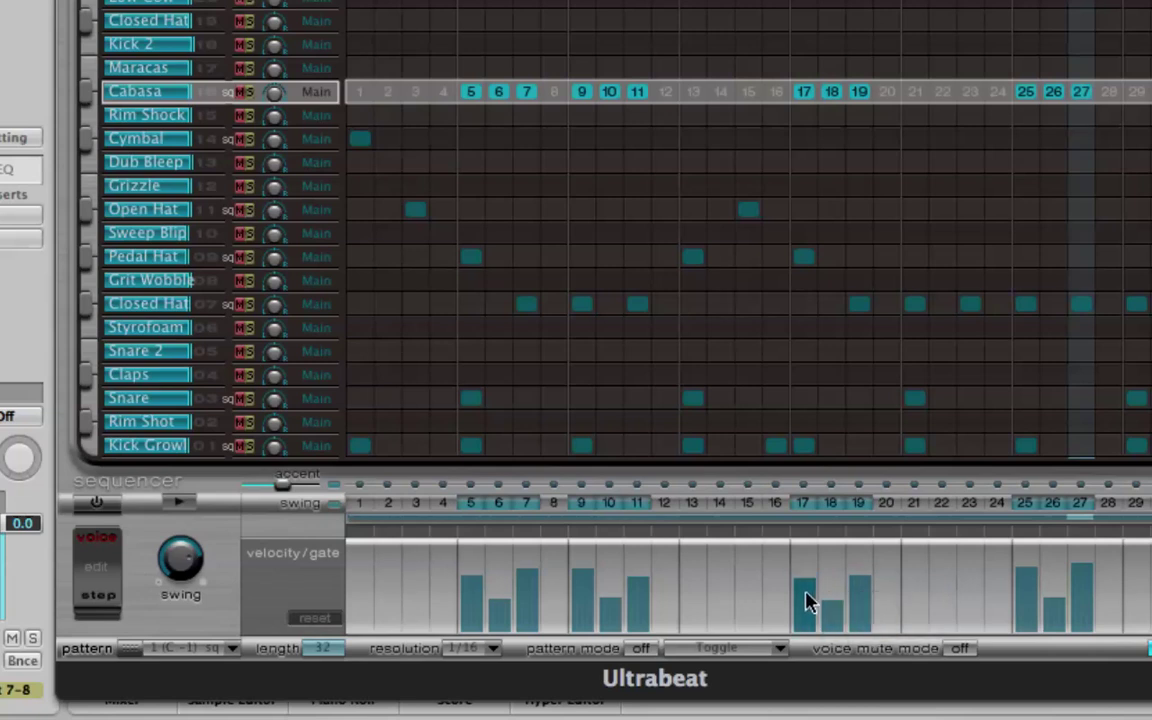
left_click_drag(586, 586, 532, 591)
right_click(548, 568)
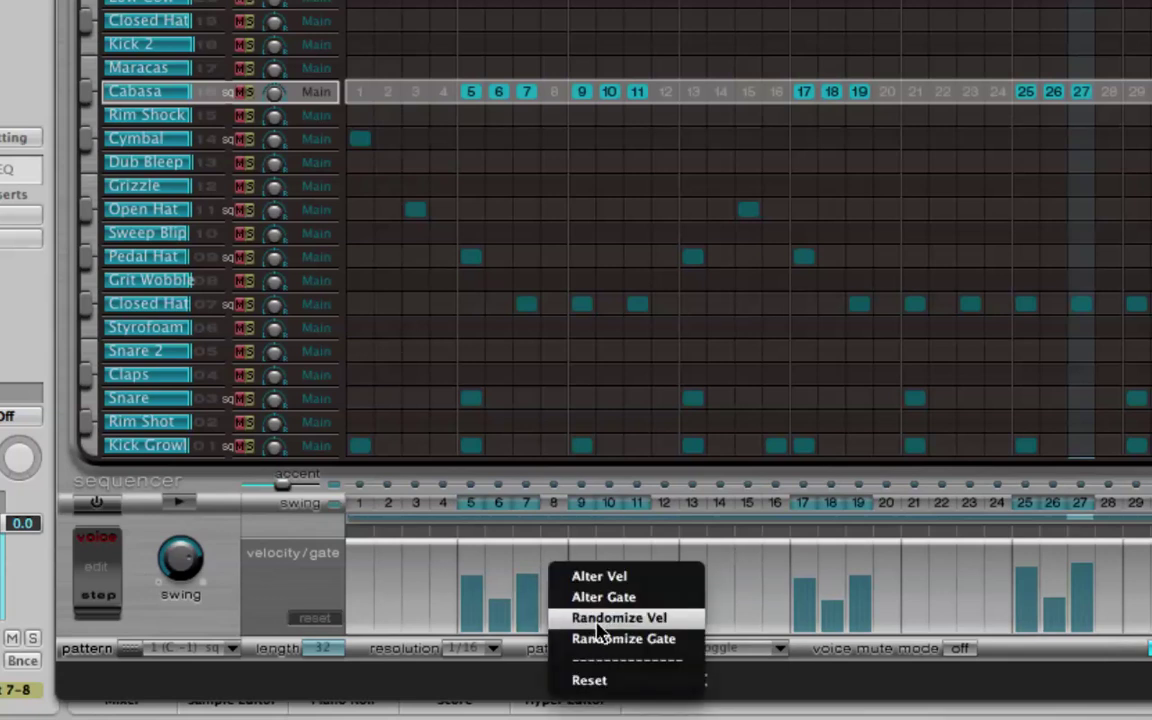
left_click(380, 623)
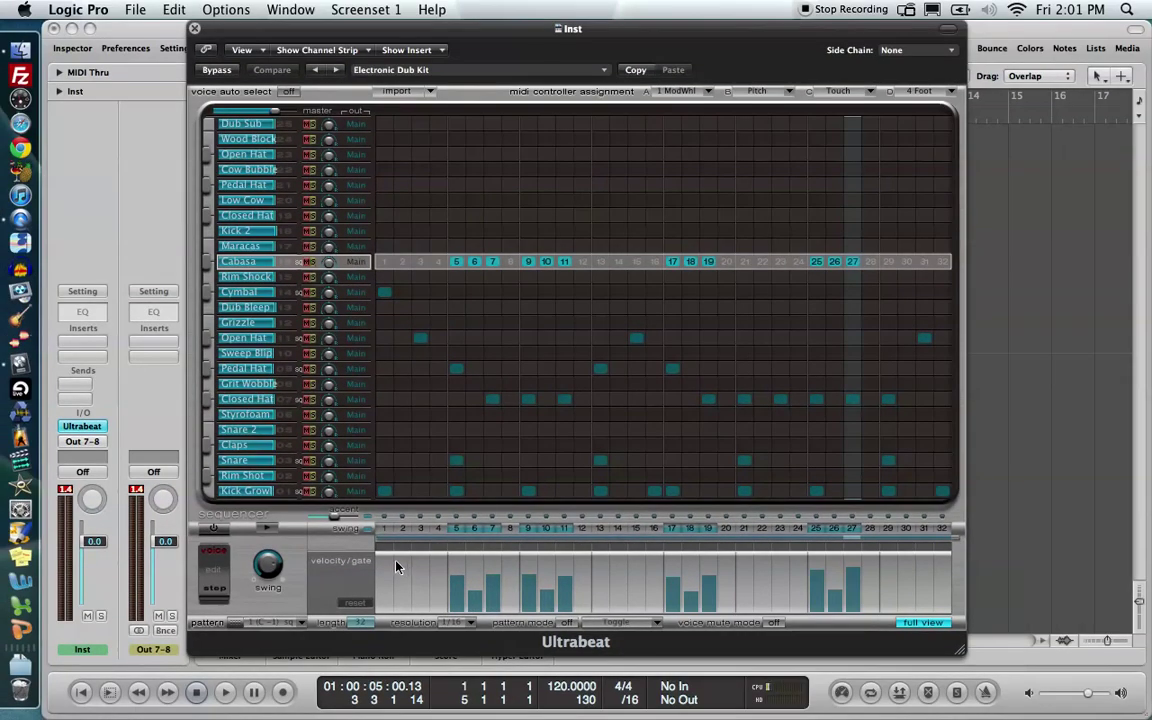
- Switch the Ultrabeat sequencer back on, and play the pattern to hear the new velocities before stopping it
left_click(214, 529)
left_click(265, 530)
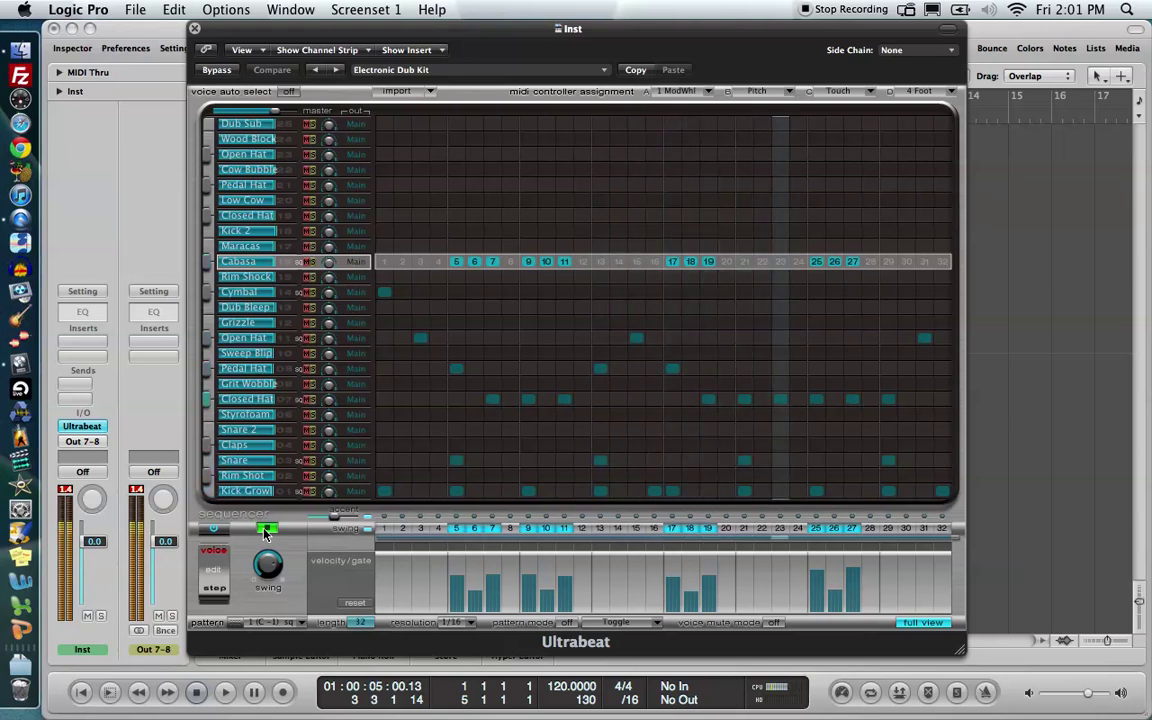
left_click(265, 530)
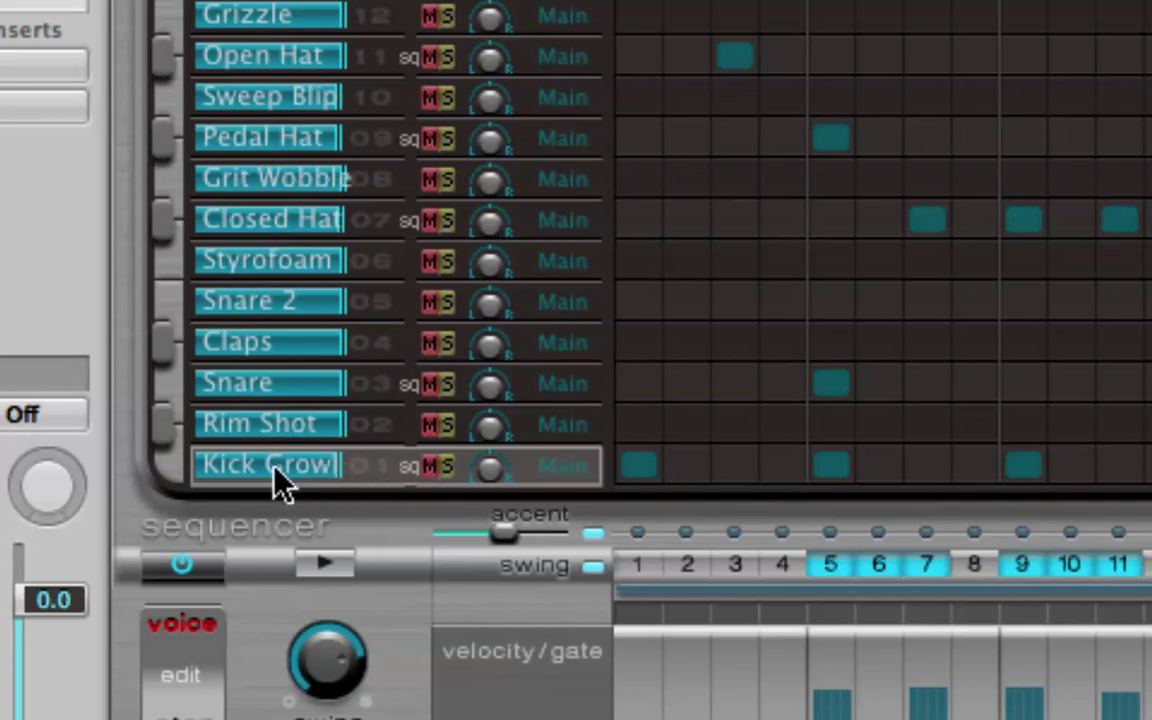
- Raise the Kick Growl level and the Cabasa to 4.5 dB, lower Snare and Closed Hat, and briefly mute and unmute the Cabasa
left_click_drag(283, 470, 348, 480)
left_click_drag(323, 400, 304, 400)
left_click_drag(305, 236, 295, 233)
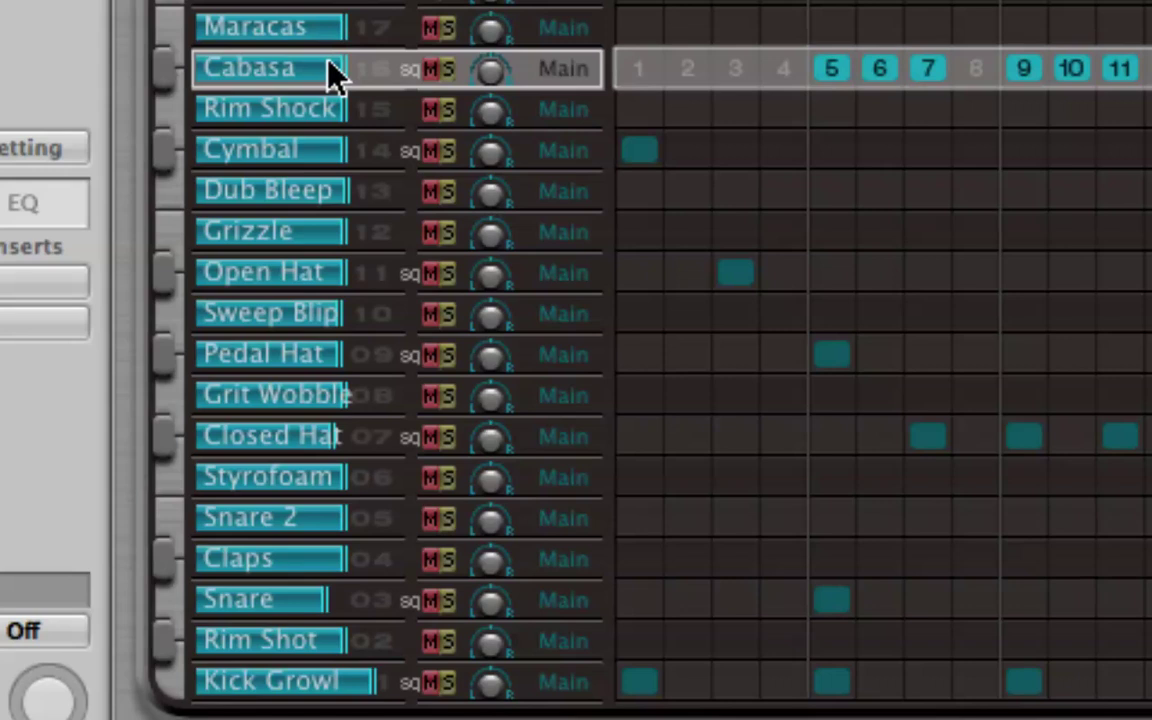
left_click_drag(333, 75, 355, 77)
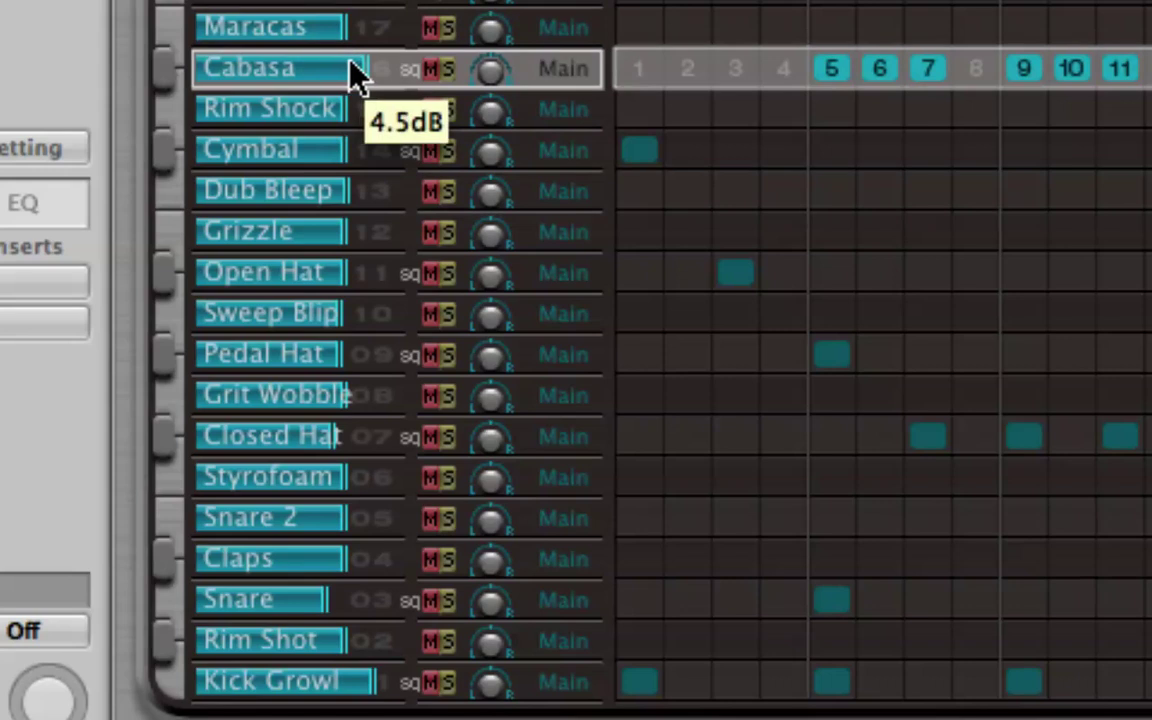
left_click(437, 70)
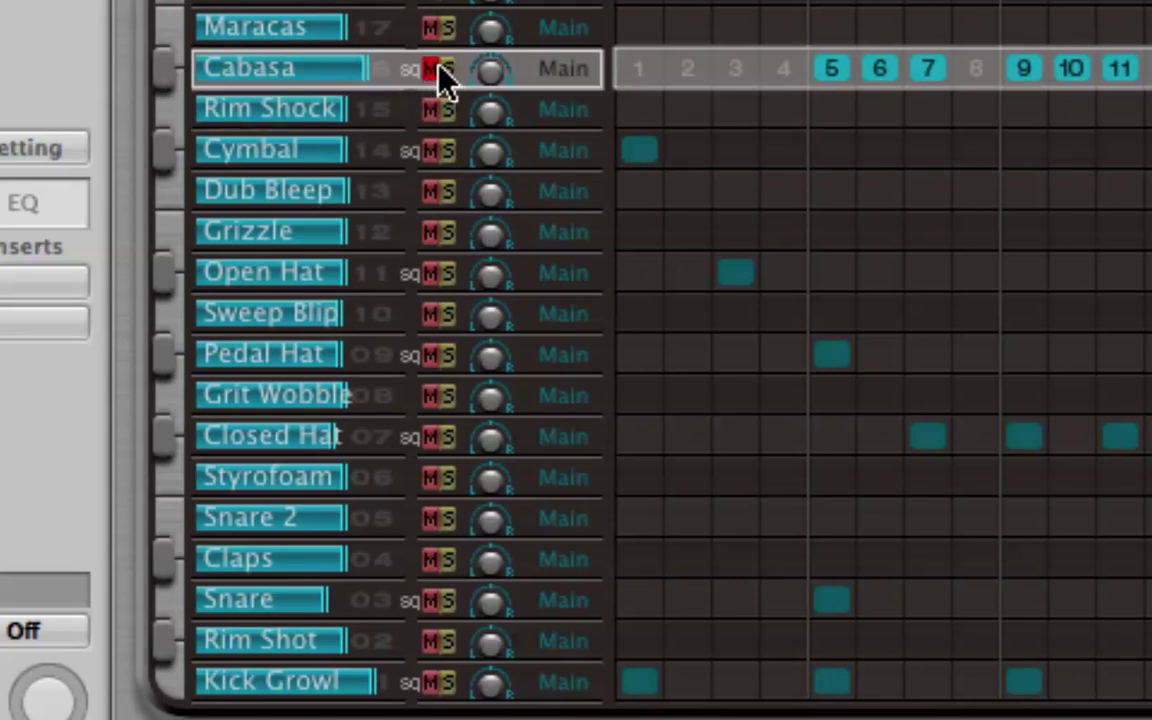
left_click(438, 69)
- Pan the Cabasa voice to the right and the Closed Hat on voice 7 to the left in the Ultrabeat mixer
left_click_drag(488, 70, 497, 395)
left_click_drag(489, 270, 480, 500)
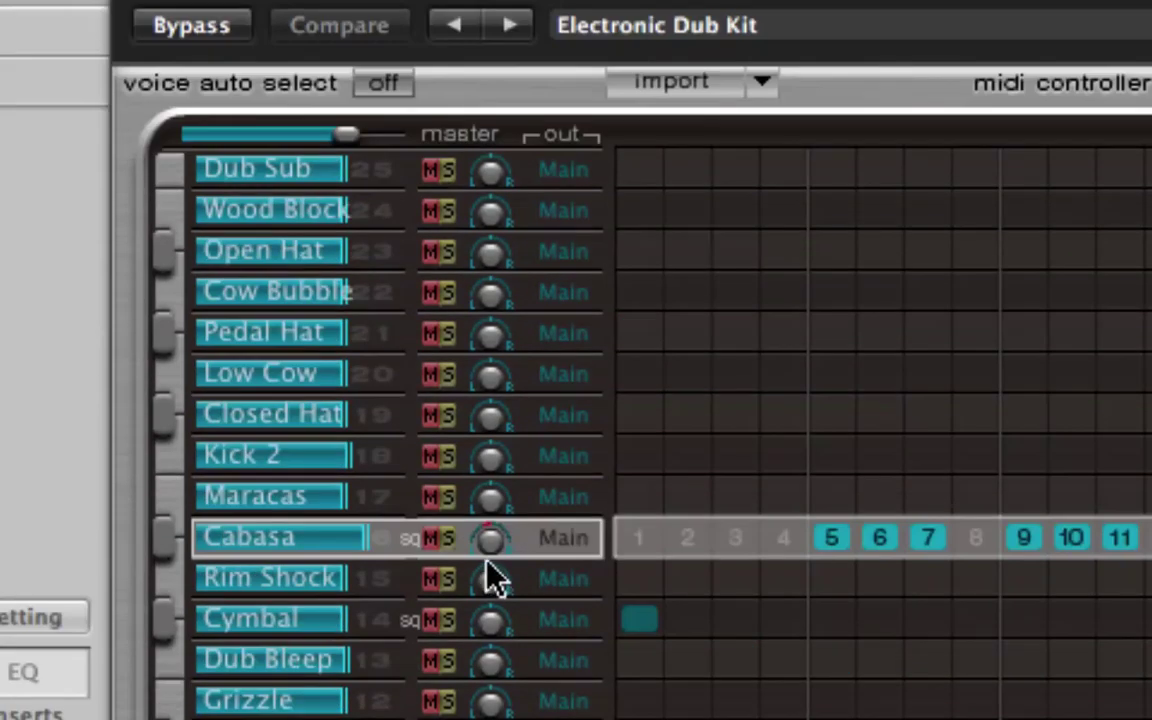
left_click_drag(497, 555, 489, 378)
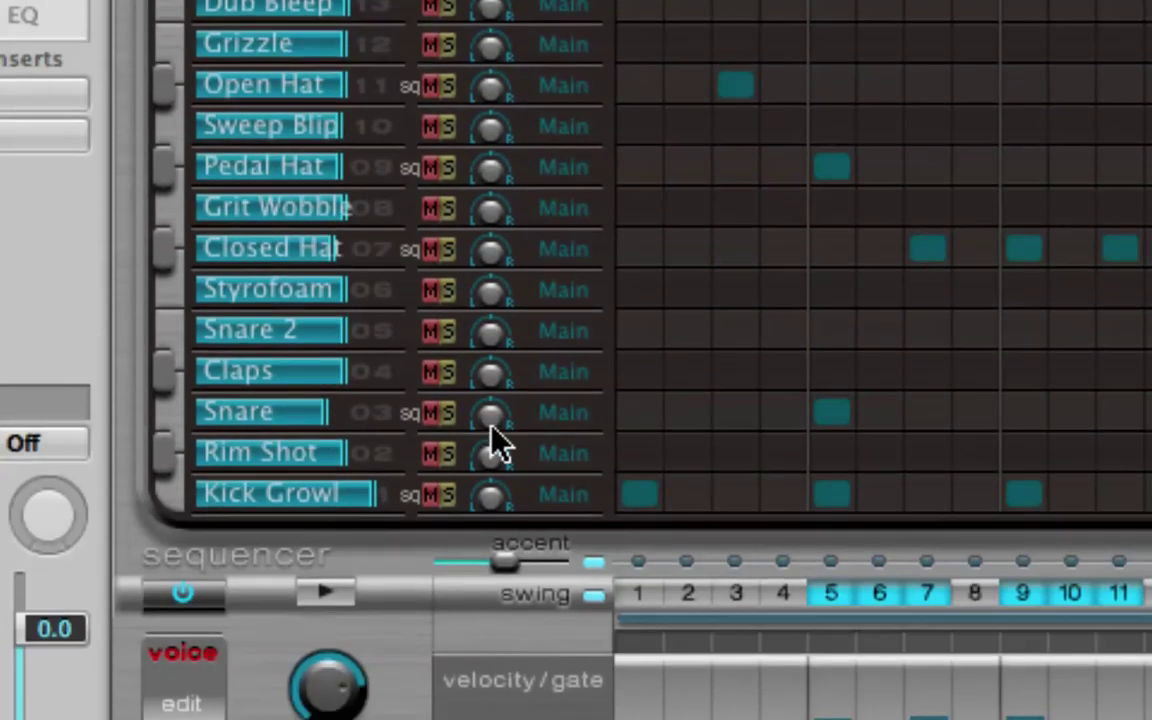
mouse_move(485, 262)
left_mouse_down()
mouse_move(490, 290)
mouse_move(485, 276)
left_mouse_up()
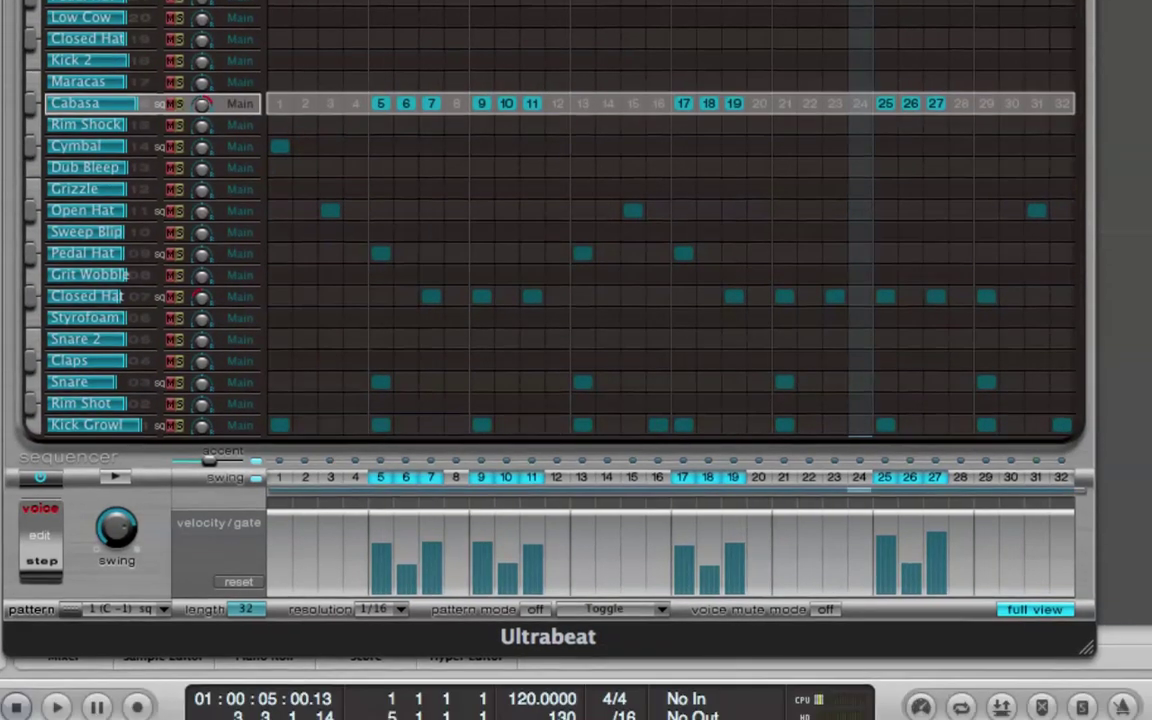
- Try out the pattern's swing amount and the sequencer accents on steps 2, 5 and 9
left_click_drag(108, 532, 149, 458)
left_click(304, 461)
left_click(380, 461)
left_click(481, 461)
left_click(380, 461)
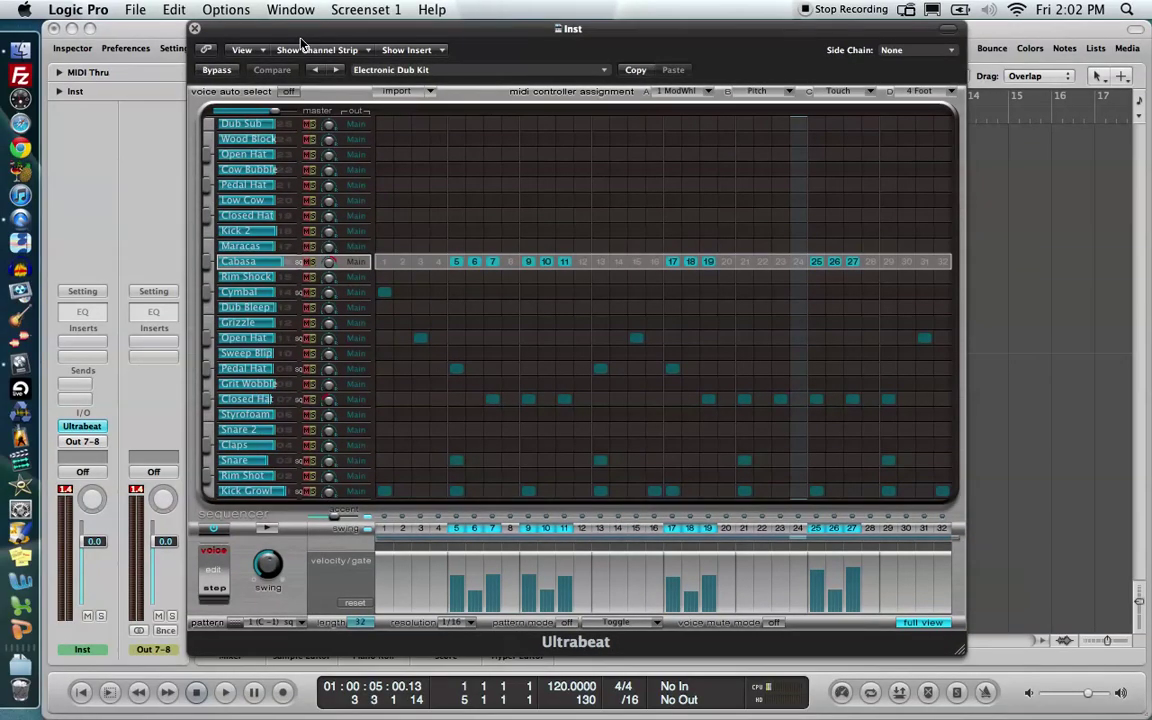
- Place the current Ultrabeat pattern on the Inst track at bar 1 as a region, and close the Ultrabeat window
left_click_drag(243, 14, 959, 0)
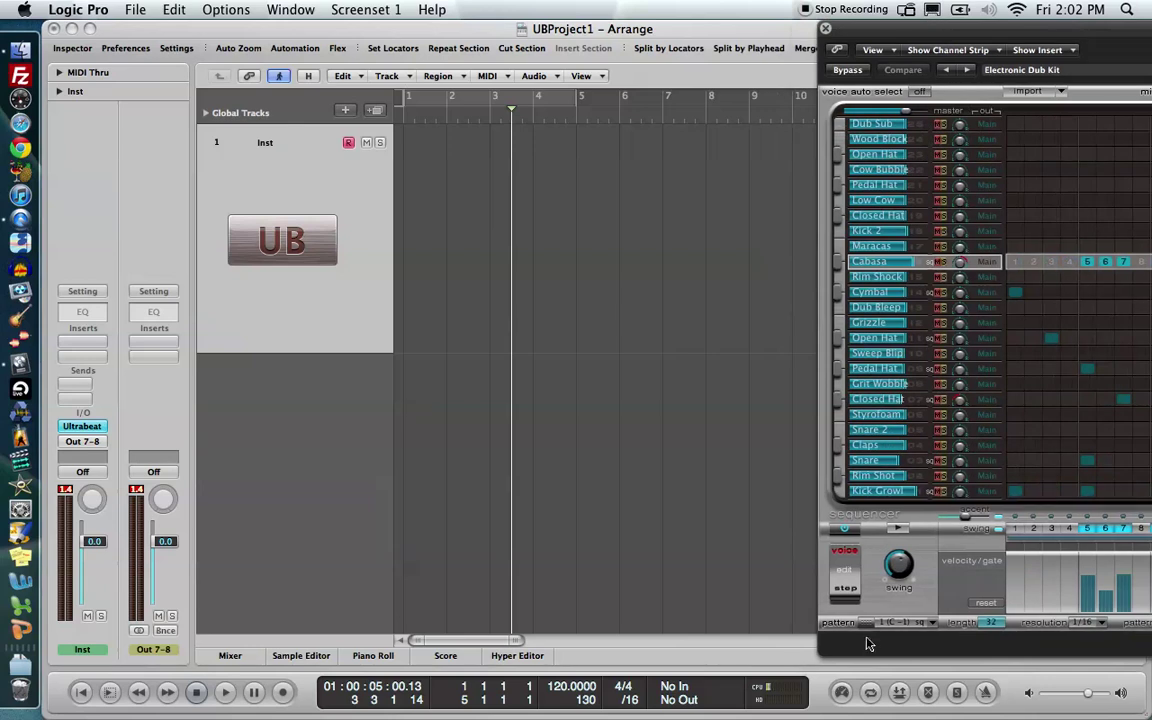
left_click_drag(866, 622, 405, 210)
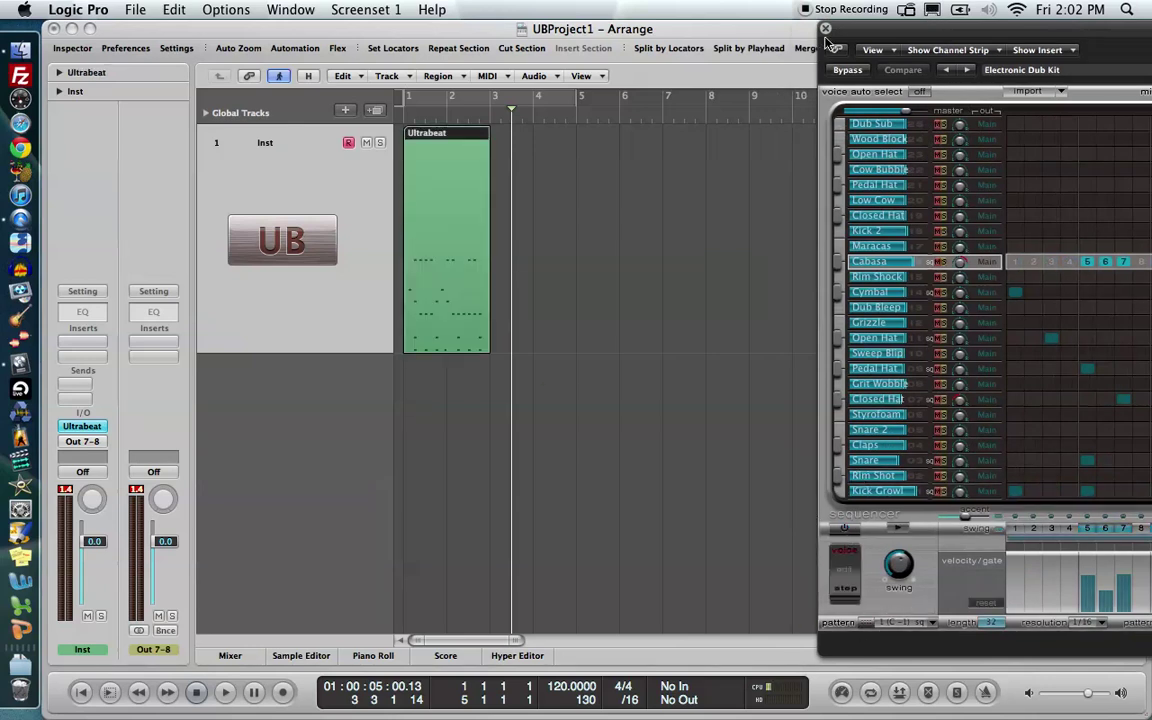
left_click(745, 30)
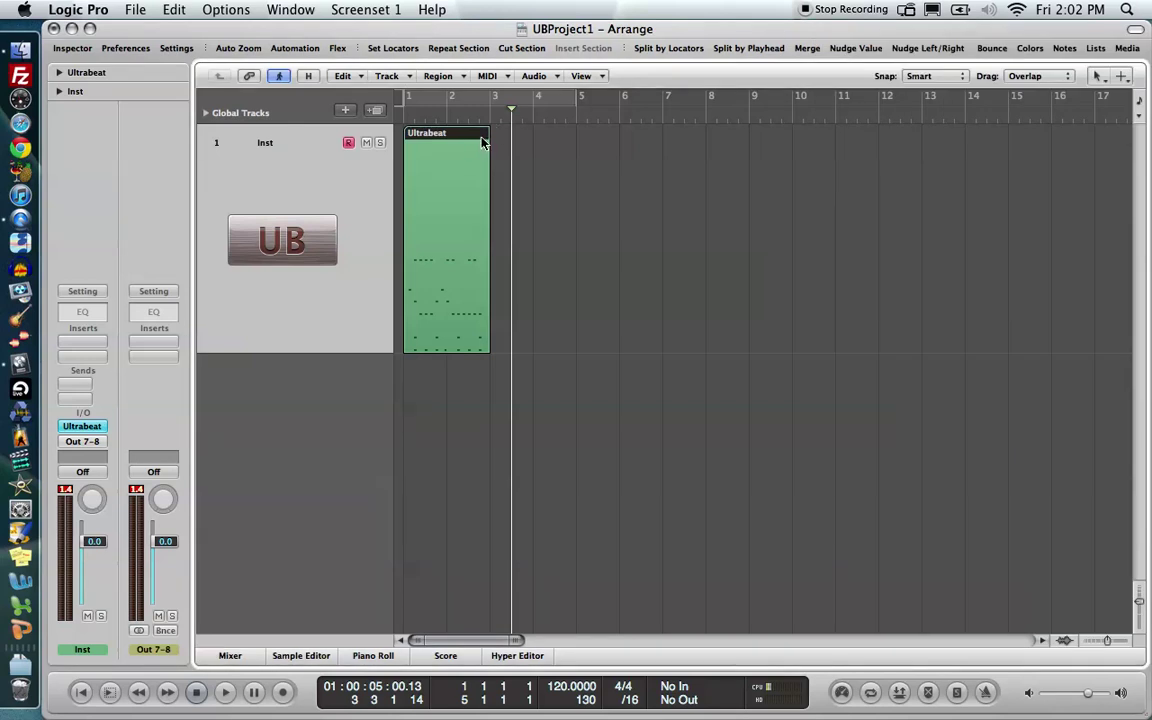
- Loop the two-bar Ultrabeat region on the Inst track out to bar 9
left_click_drag(486, 138, 750, 200)
left_click(795, 267)
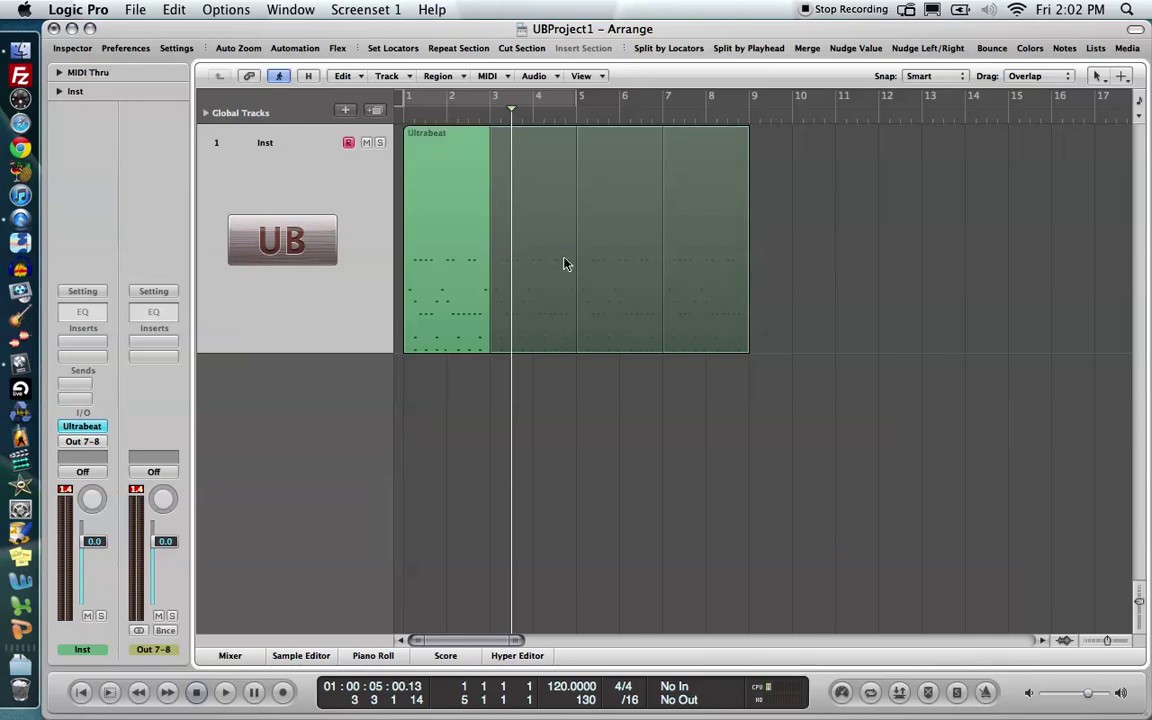
left_click(463, 236)
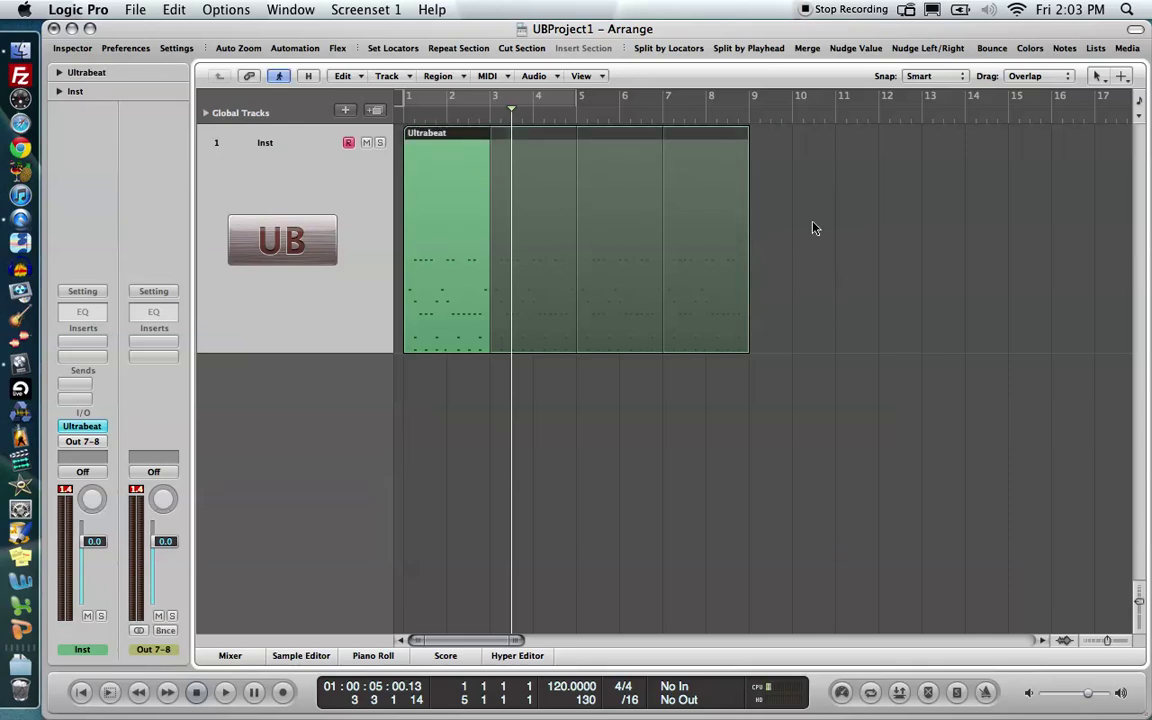
left_click(813, 228)
- Convert the Ultrabeat region's loops to real copies
left_click(418, 208)
right_click(418, 208)
mouse_move(500, 390)
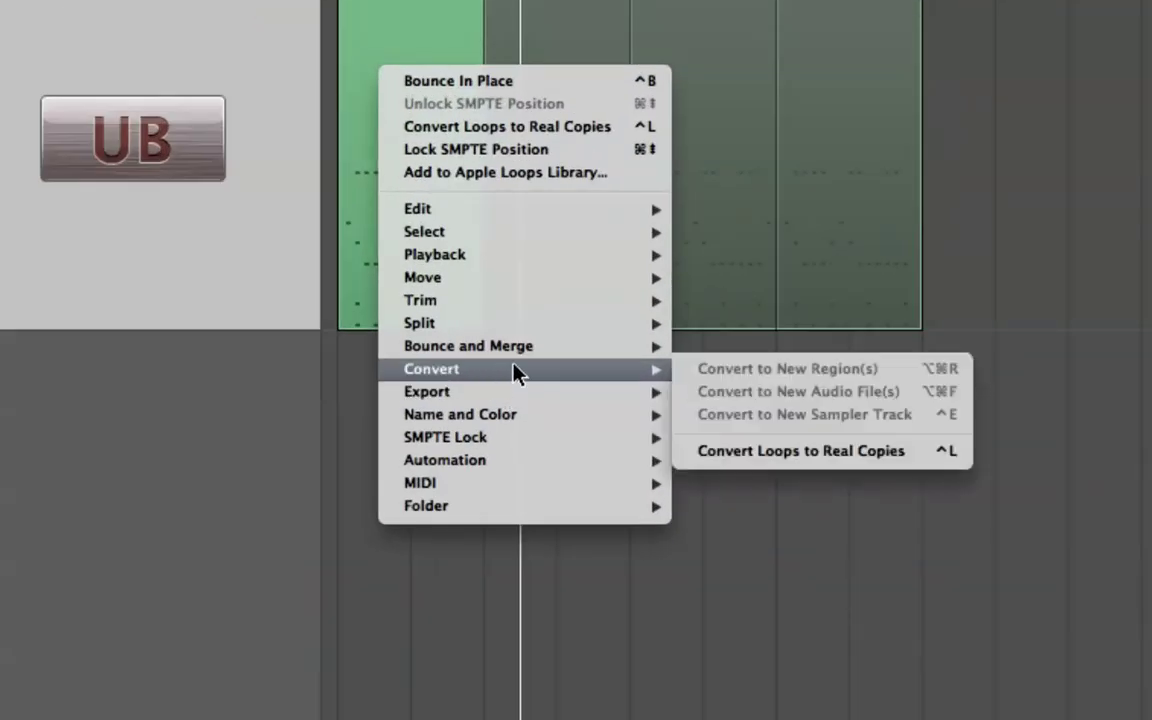
left_click(812, 455)
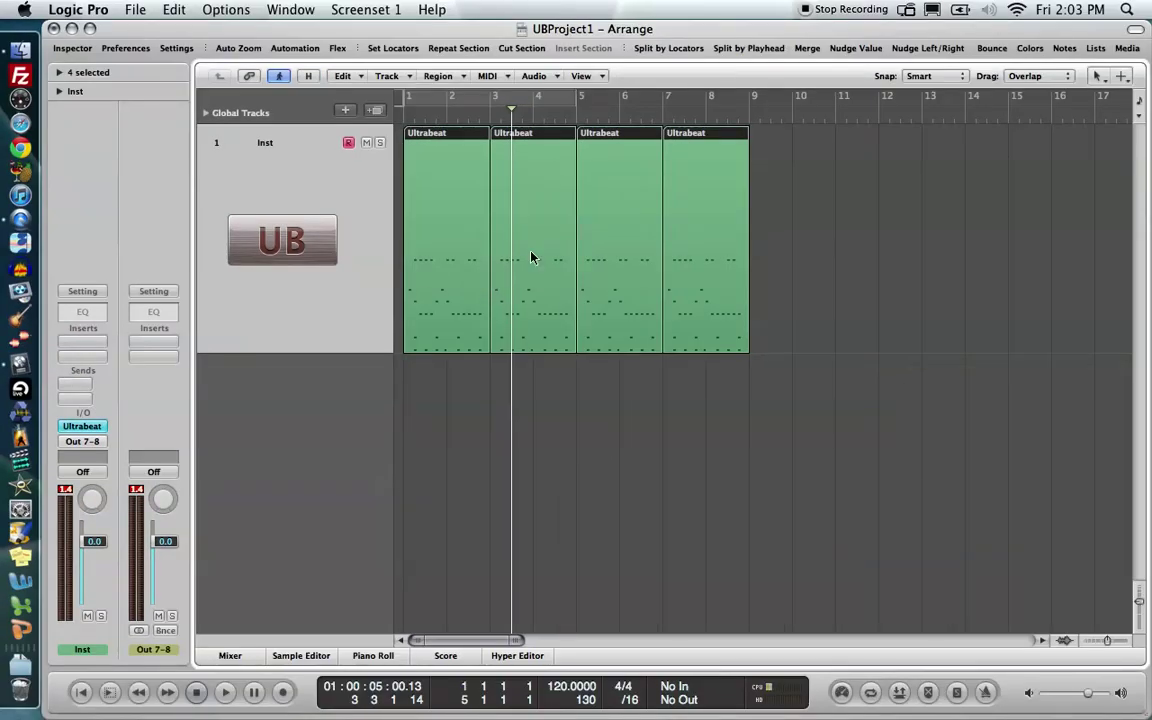
- Select all four Ultrabeat regions and merge them into a single region spanning bars 1 to 9
left_click(809, 236)
left_click_drag(898, 232, 428, 292)
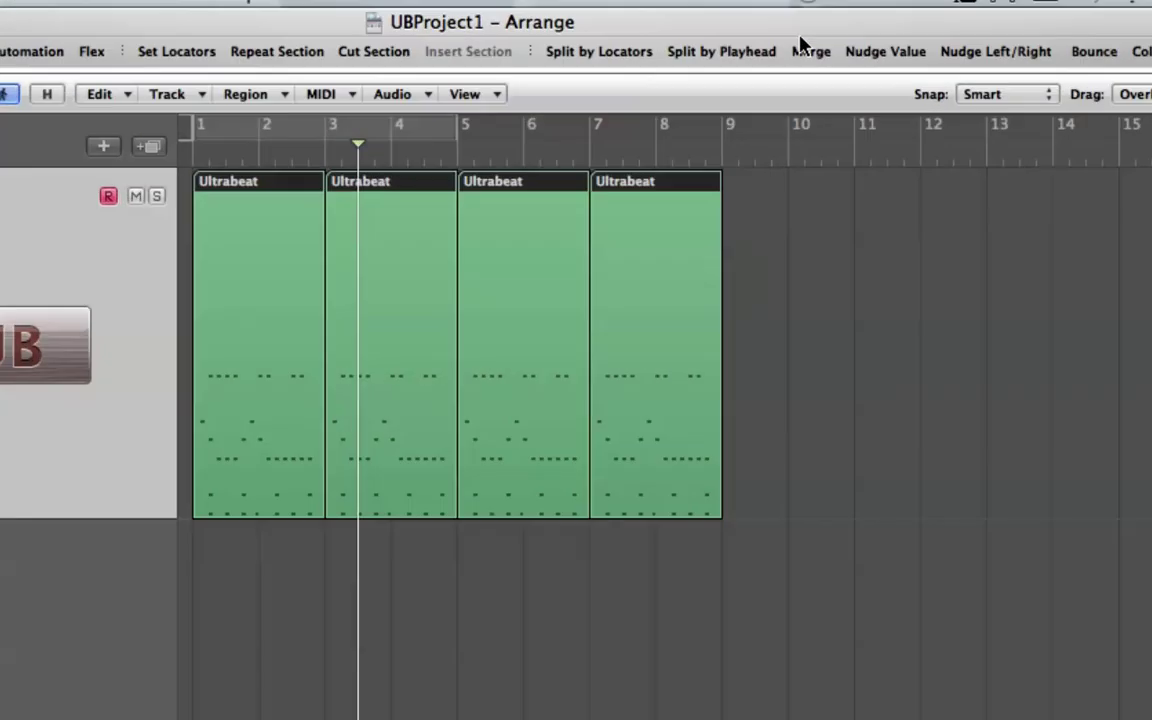
right_click(802, 70)
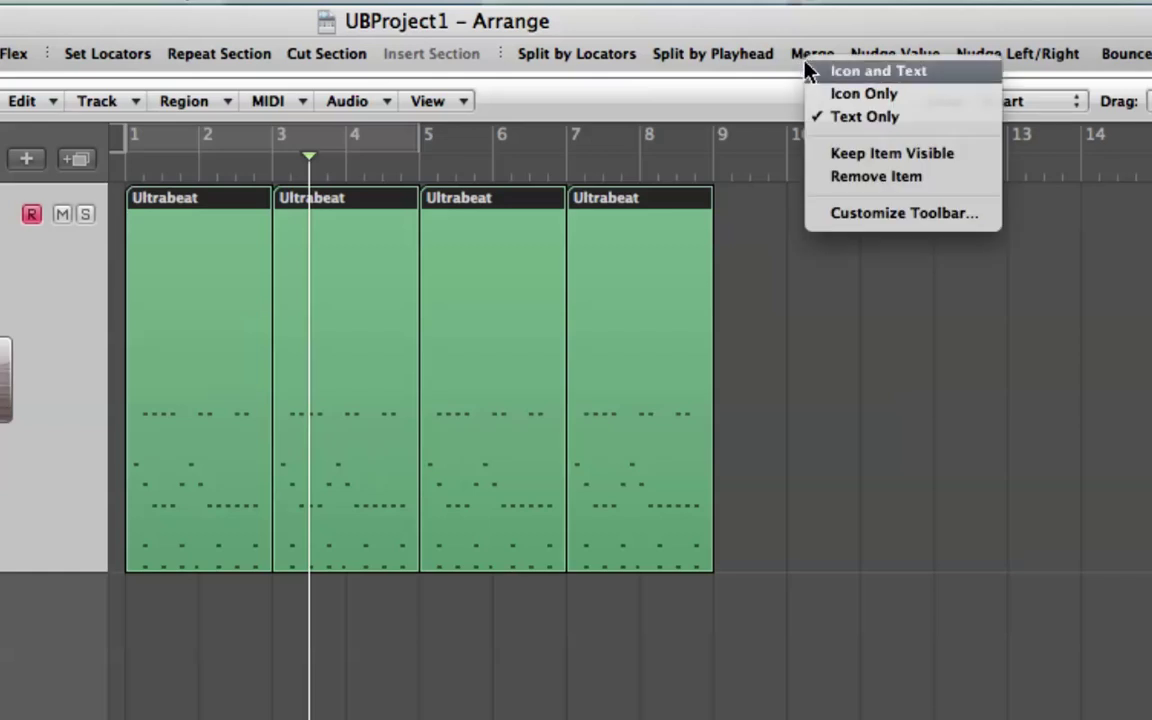
left_click(803, 57)
left_click(805, 57)
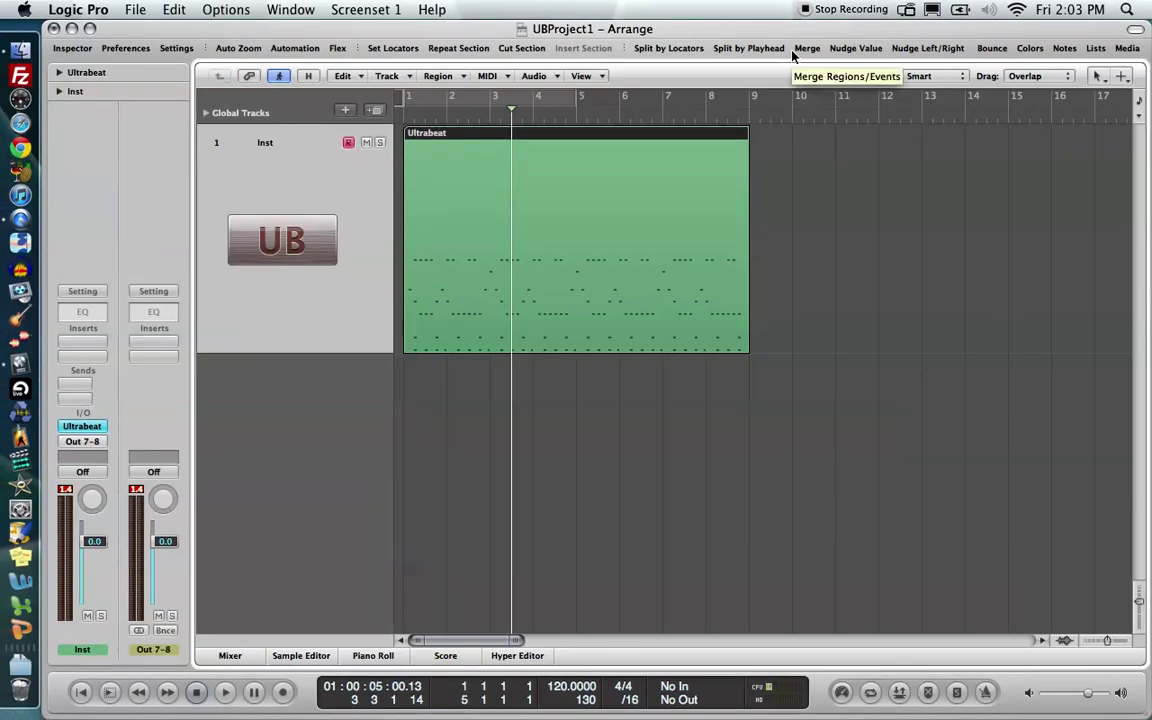
- Open the toolbar customization to examine the available items, including Merge, and close it without changes
right_click(793, 55)
left_click(841, 145)
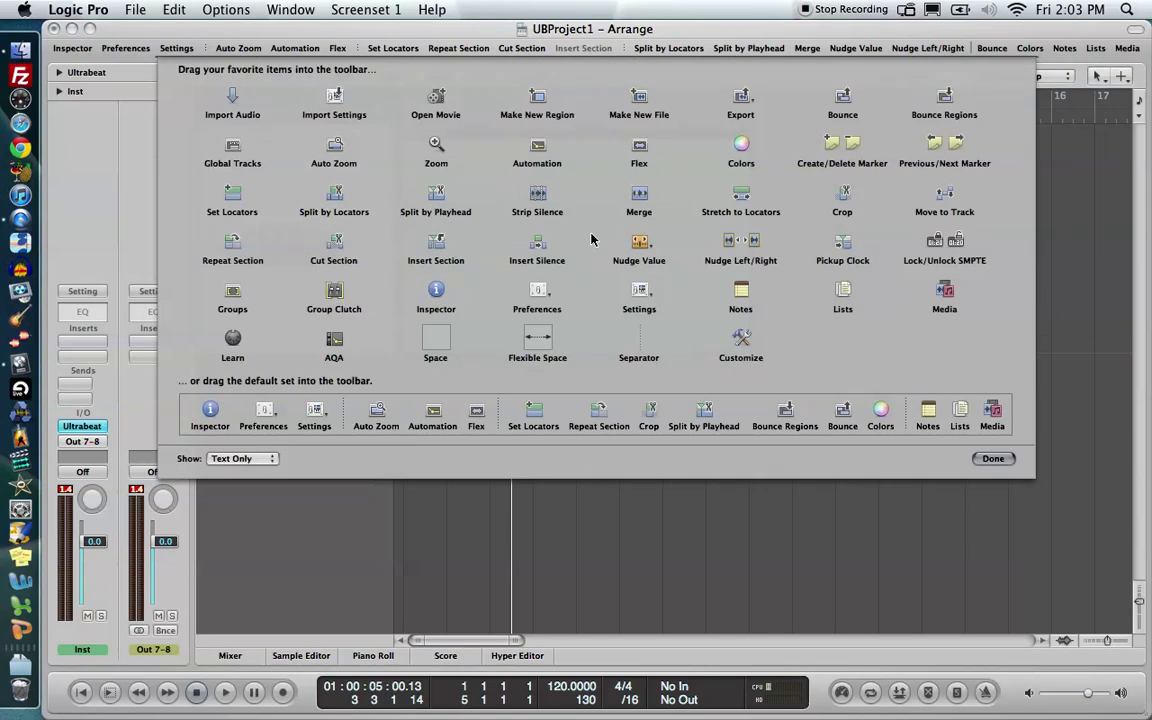
left_click_drag(642, 200, 572, 176)
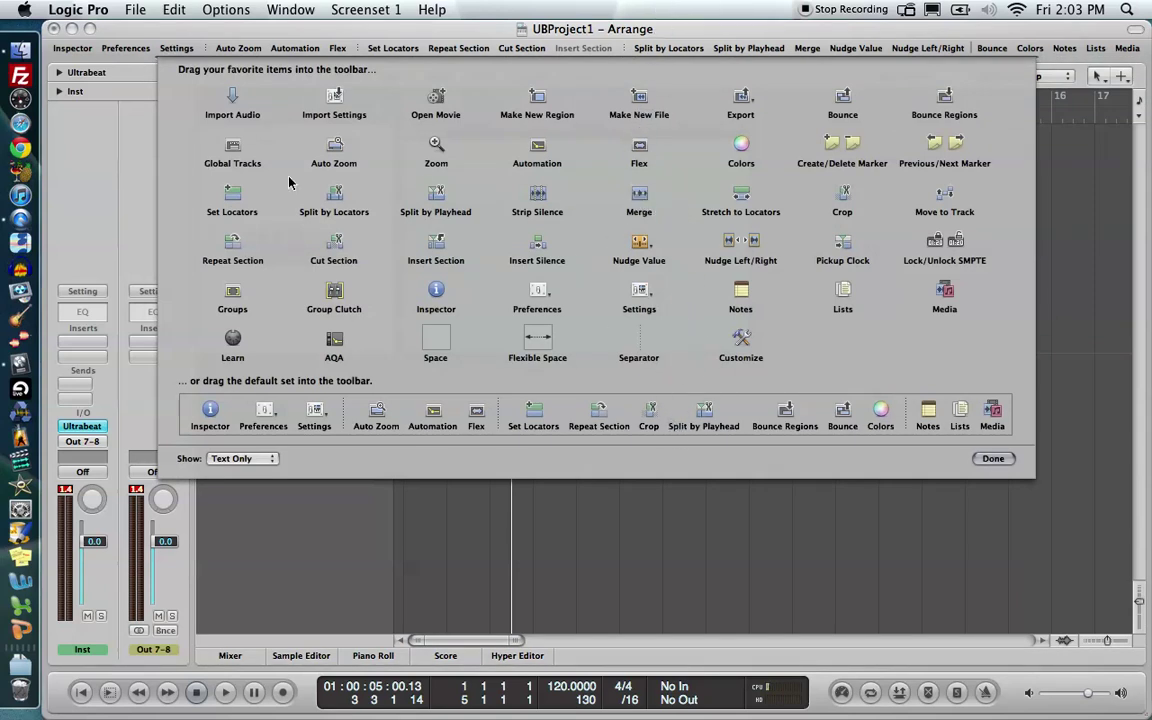
left_click(993, 459)
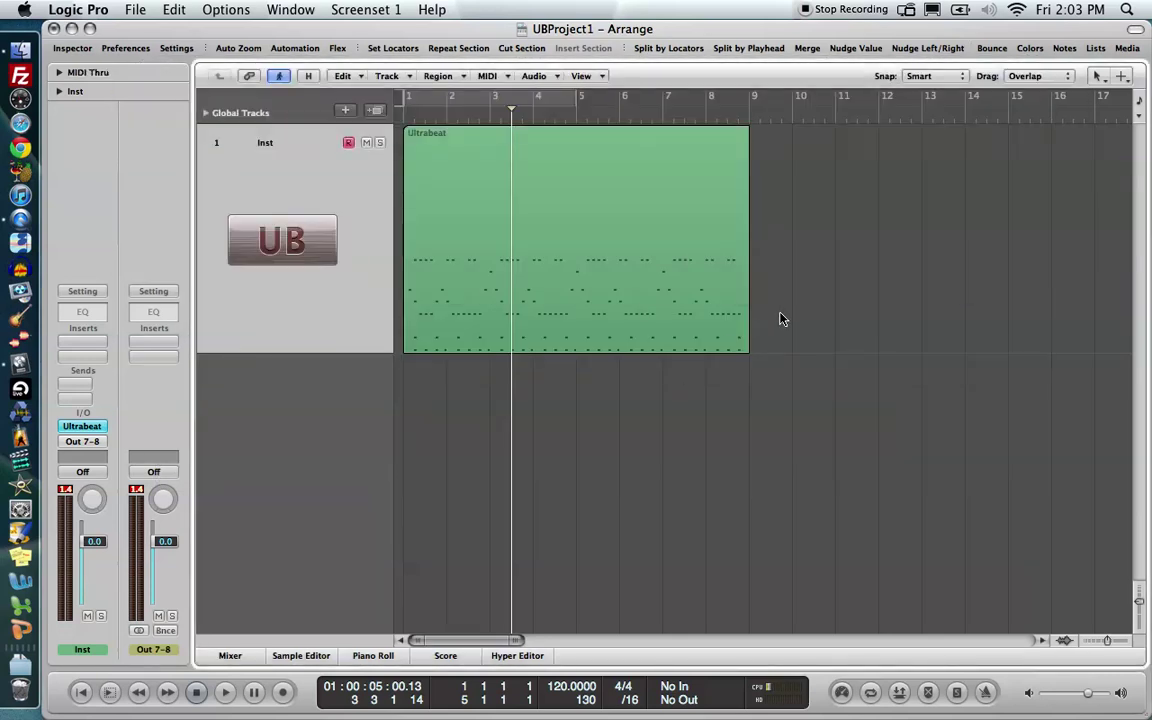